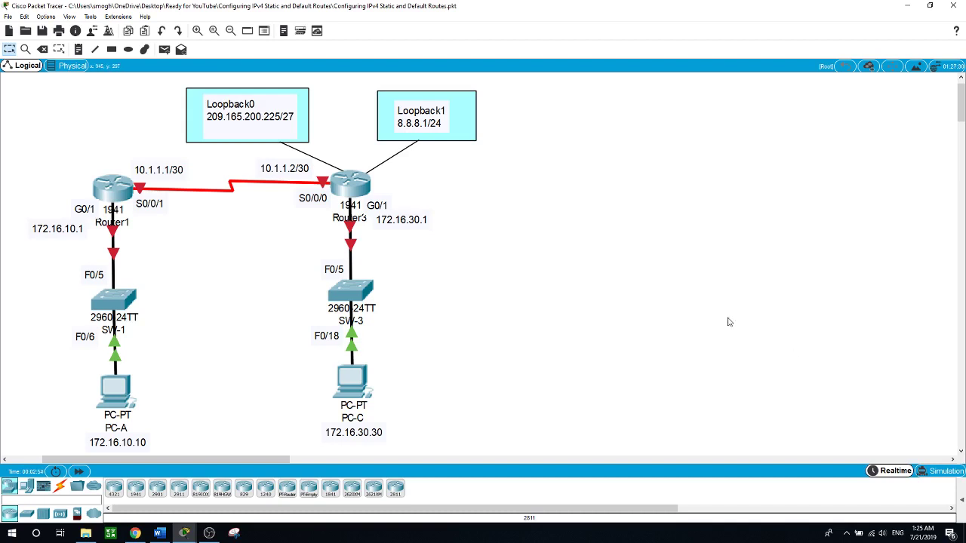
- Enter global configuration mode in Router1's command line and set its hostname to Router1
click(115, 198)
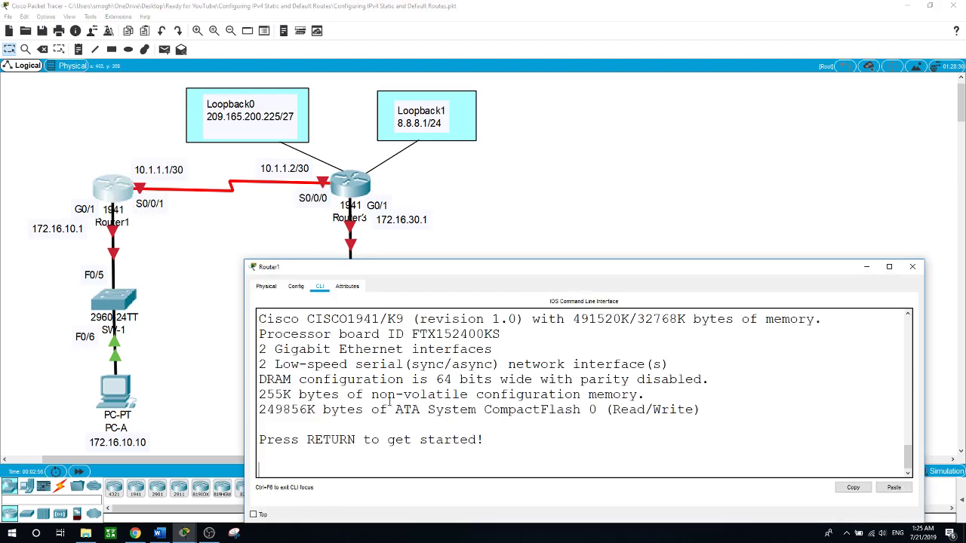
key(Return)
text(en)
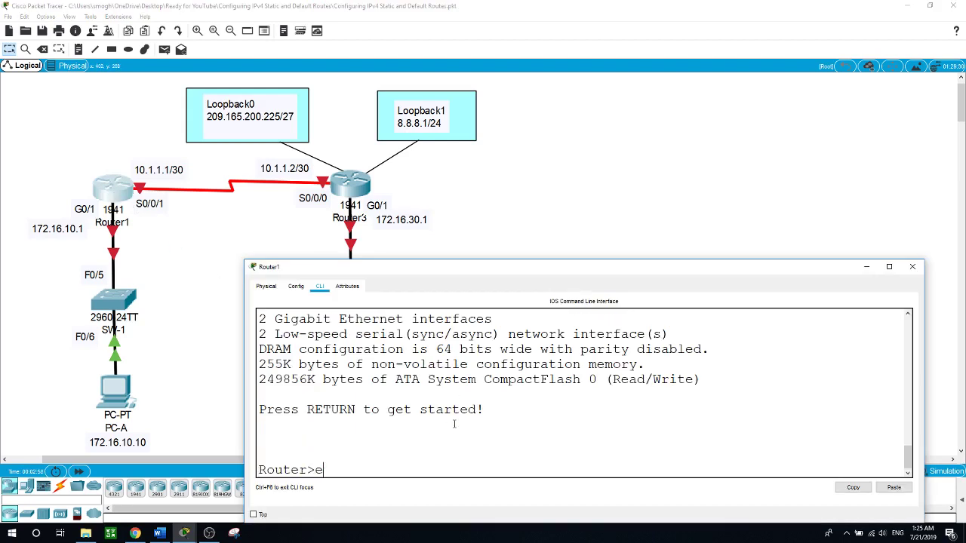
key(Return)
text(conf)
text( t)
key(Return)
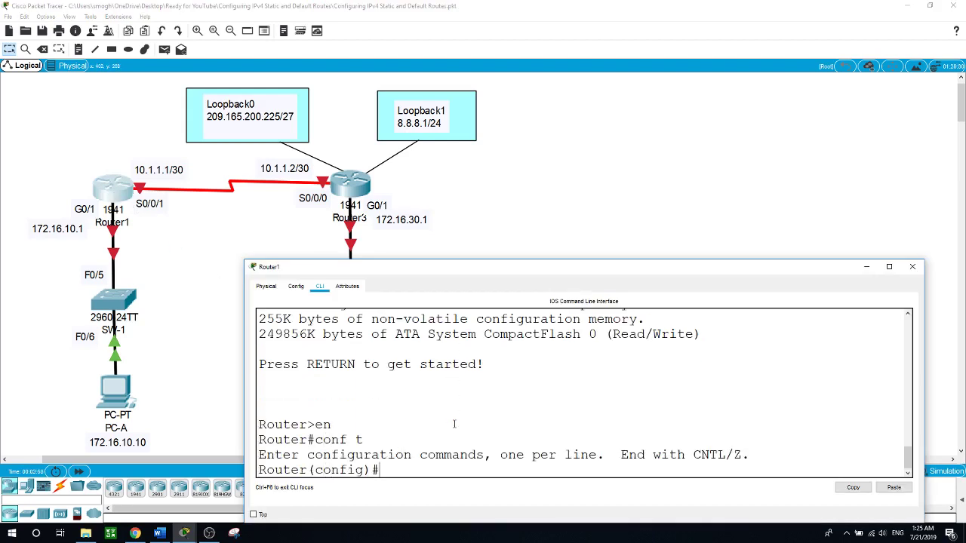
text(hostname Router)
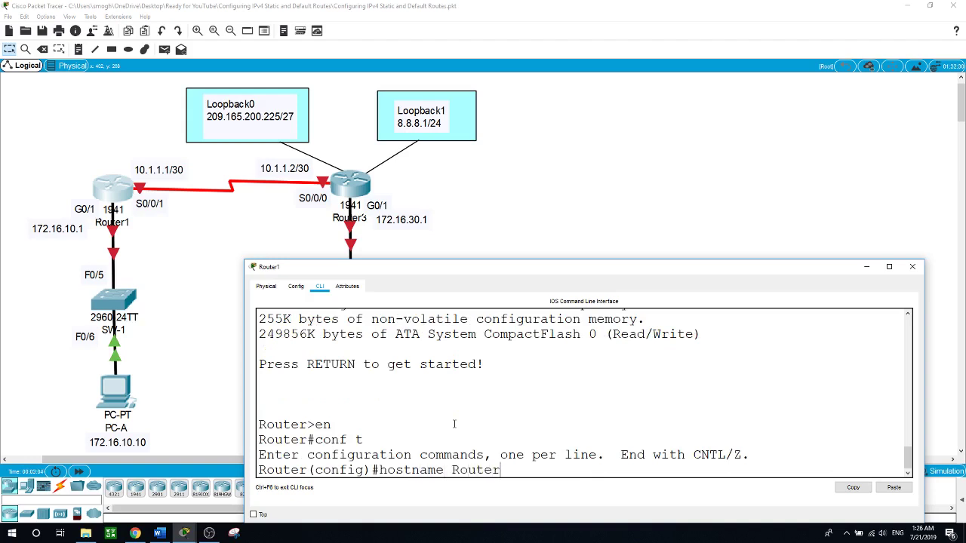
text(1)
key(Return)
- Assign Router1's interface G0/1 the IP address 172.16.10.1 with mask 255.255.255.0 and enable the interface
text(int g)
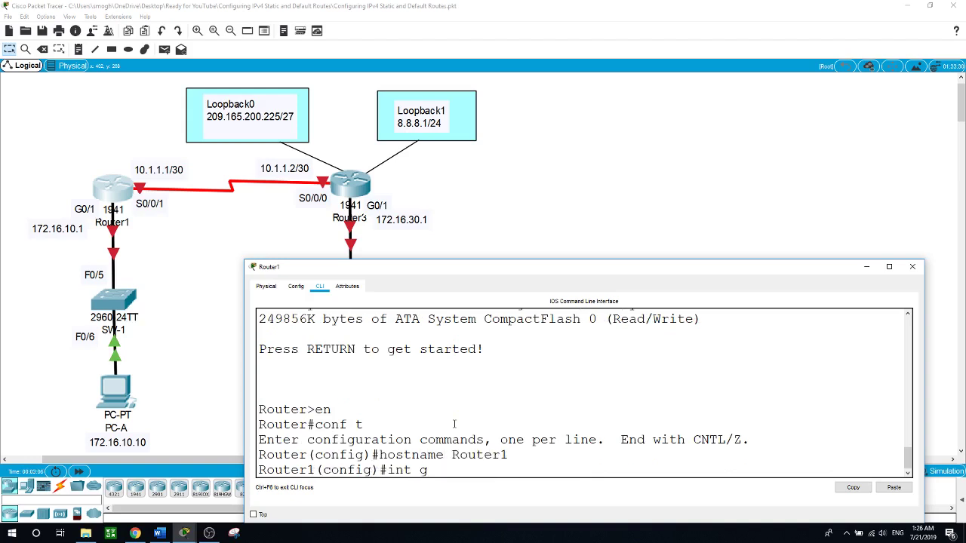
text(0/)
text(1)
key(Return)
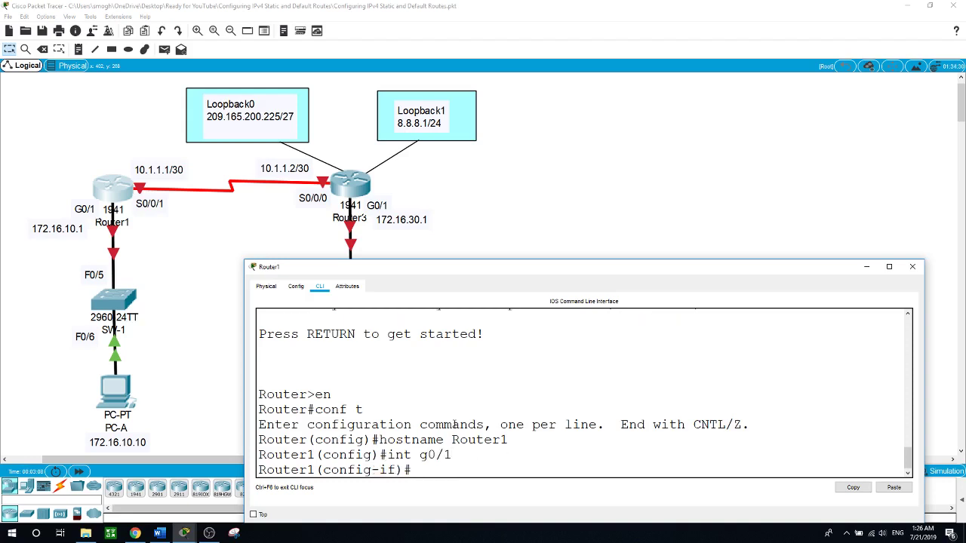
text(ip address 172.16.10.1 255.)
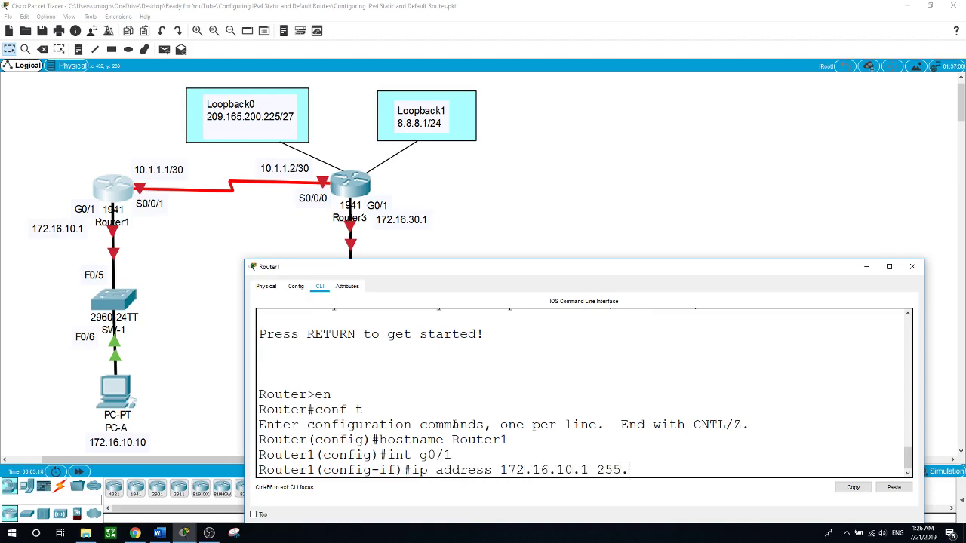
text(255.255.0)
key(Return)
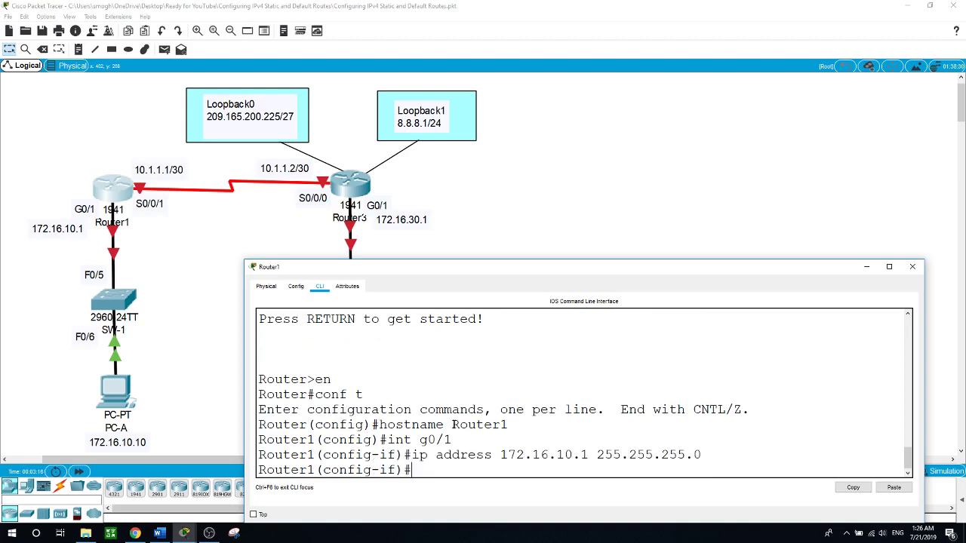
text(no shut)
key(Return)
key(Return)
- Assign Router1's serial interface S0/0/1 the IP address 10.1.1.1 with mask 255.255.255.252 and enable the interface
text(int)
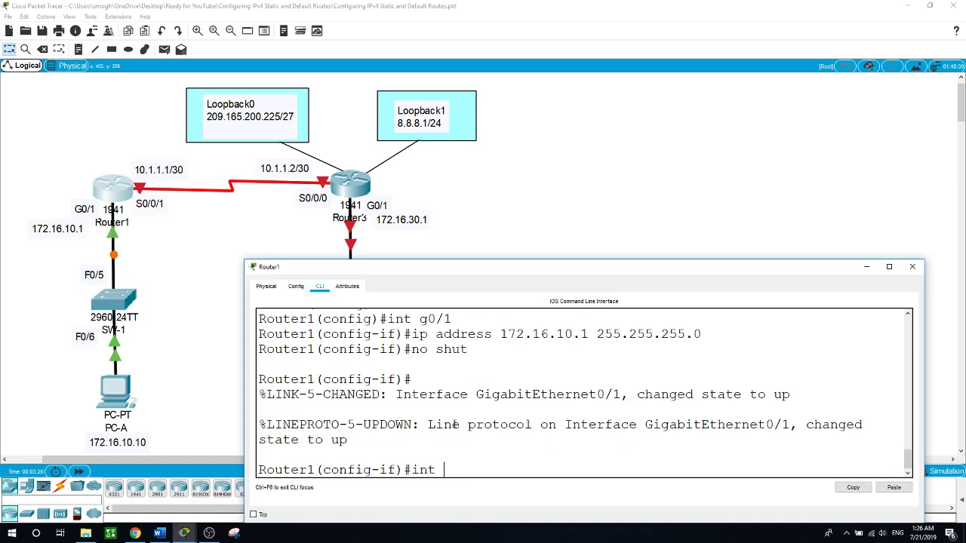
text( s00)
key(BackSpace)
text(/0/)
text(1)
key(Return)
text(ip addre)
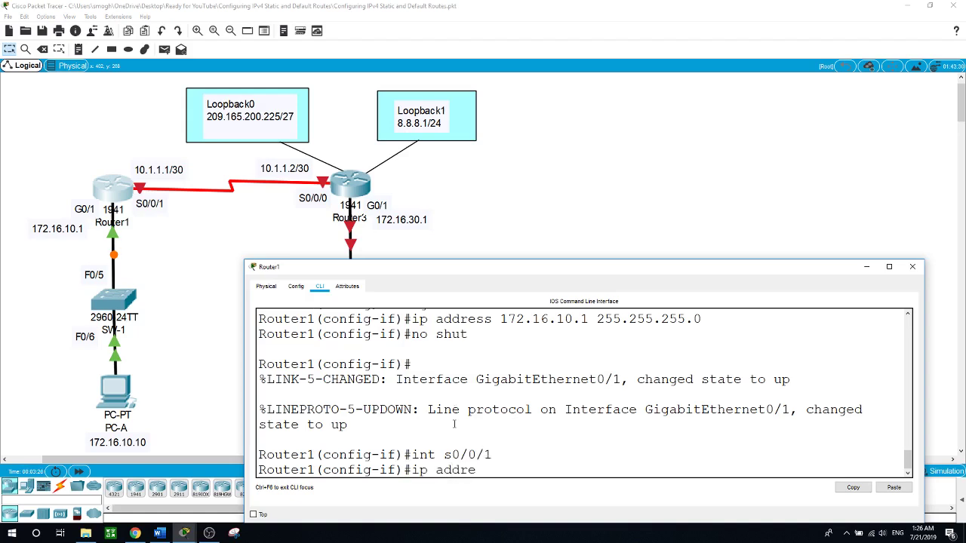
text(ss 10.1.1.1 255.255.25525)
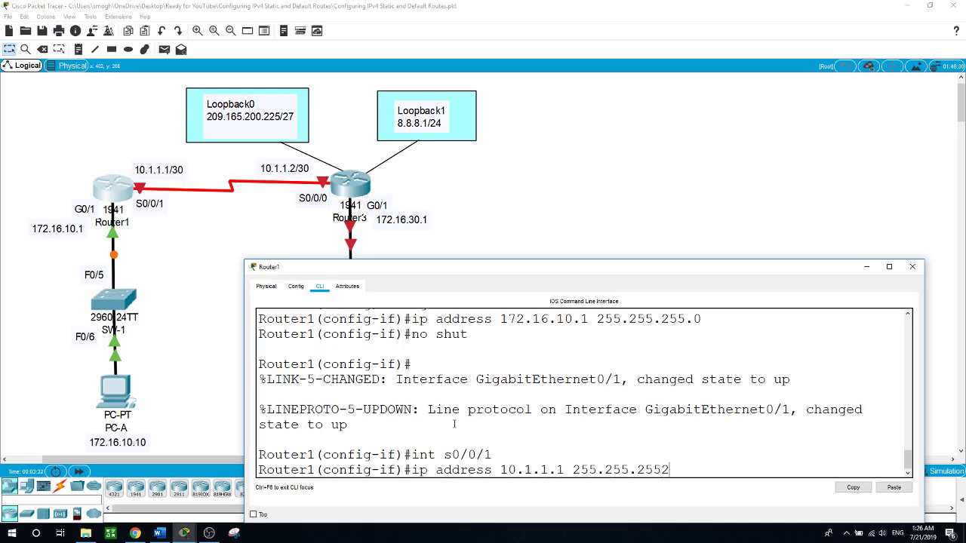
key(BackSpace)
key(BackSpace)
text(.252)
key(Return)
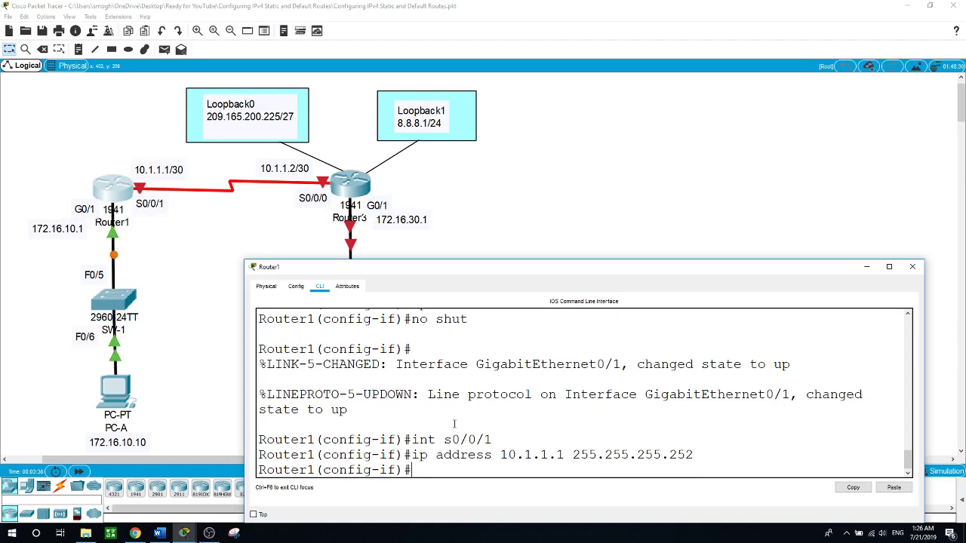
text(no shut)
key(Return)
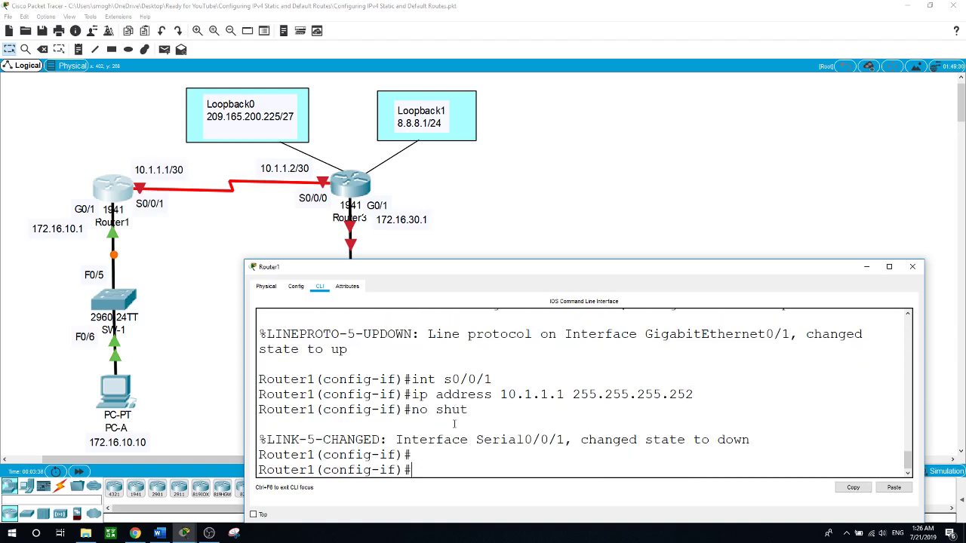
- Enter global configuration mode in Router3's command line and set its hostname to Router3
click(357, 189)
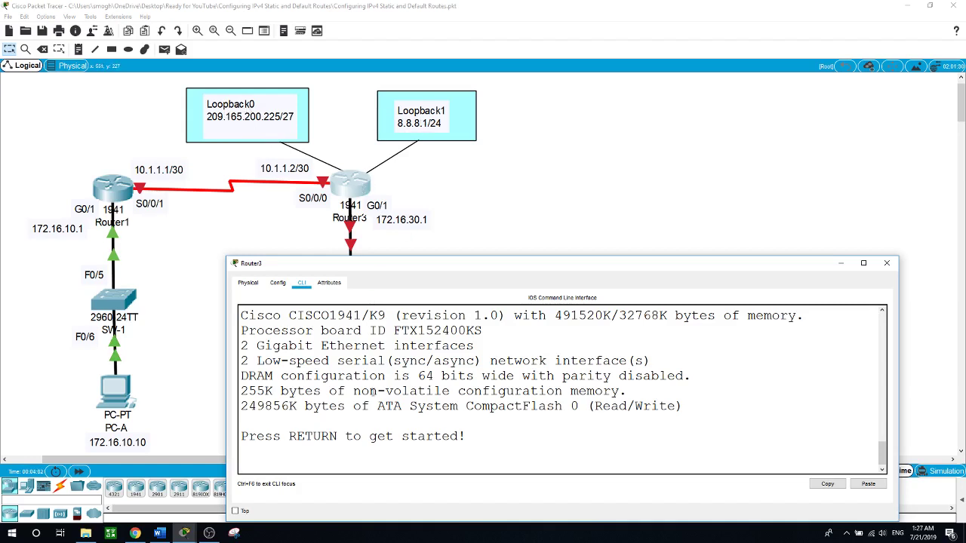
click(374, 468)
key(Return)
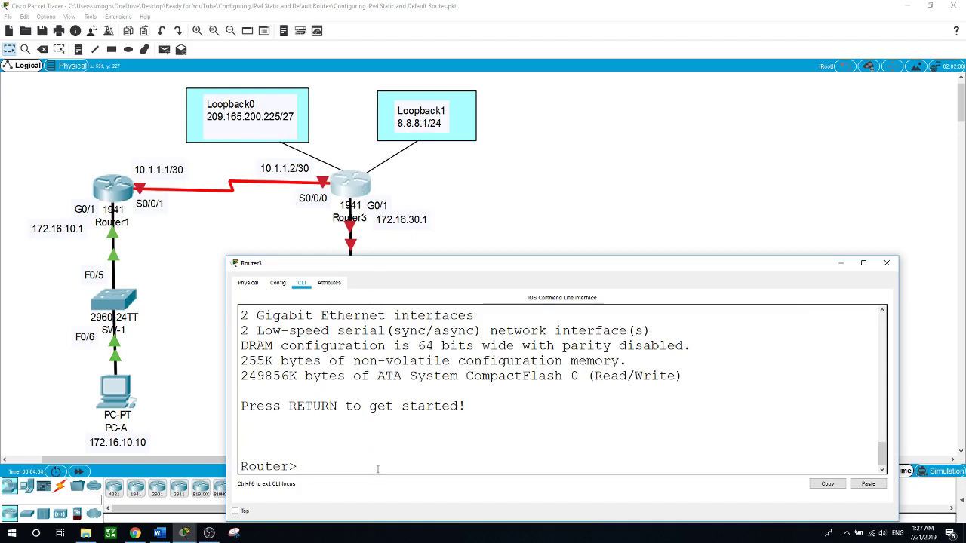
text(en)
key(Return)
text(con)
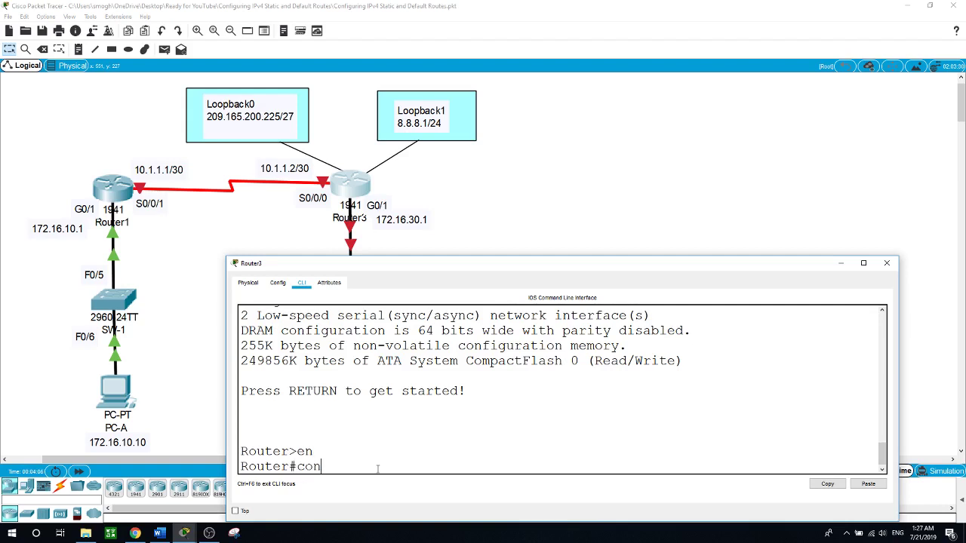
text(f t)
key(Return)
text(hostn)
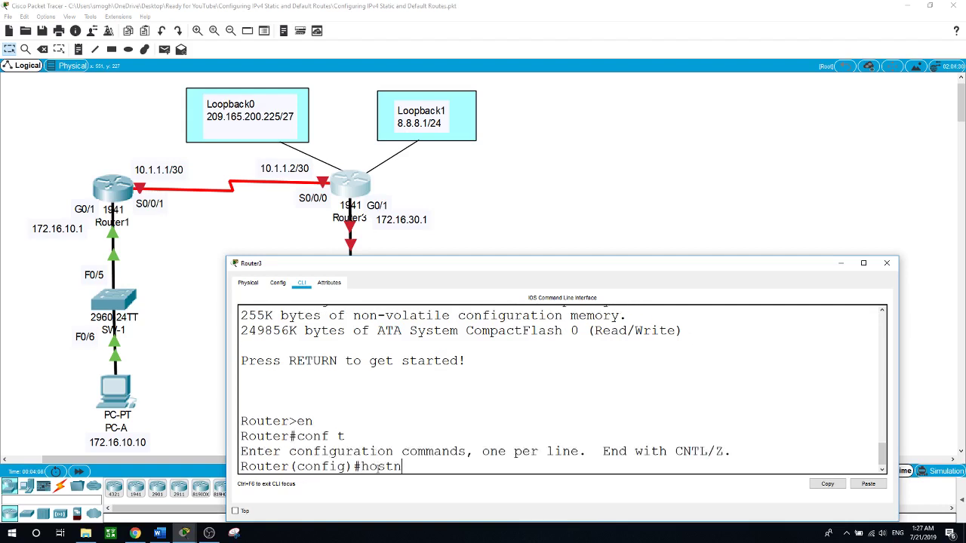
text(ame Router3)
key(Return)
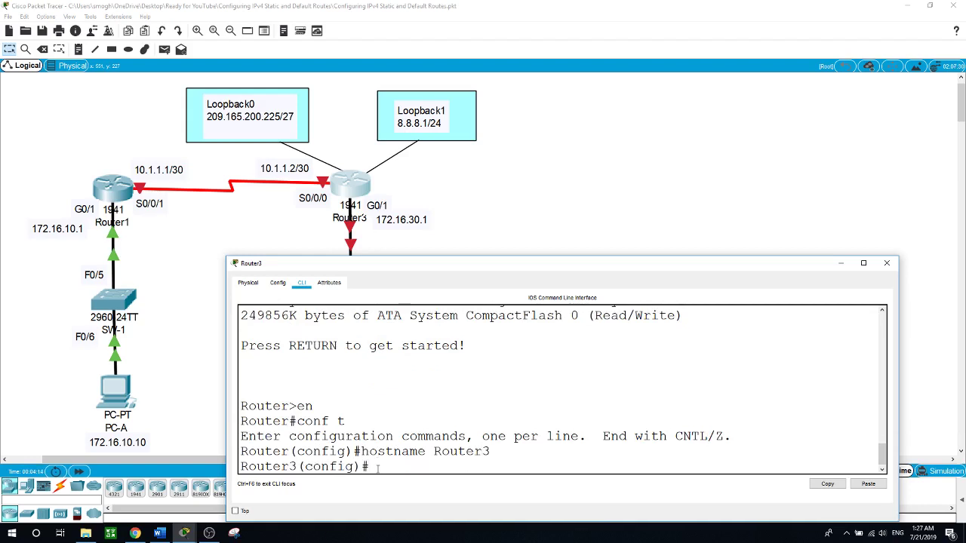
- Assign Router3's interface G0/1 the IP address 172.16.30.1 with mask 255.255.255.0 and enable the interface
text(int g0/1)
key(Return)
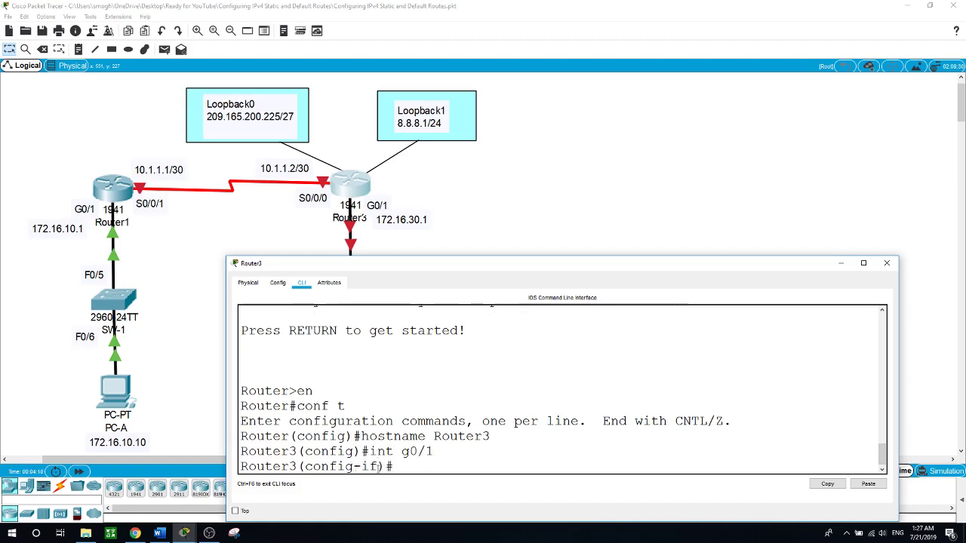
text(ip address)
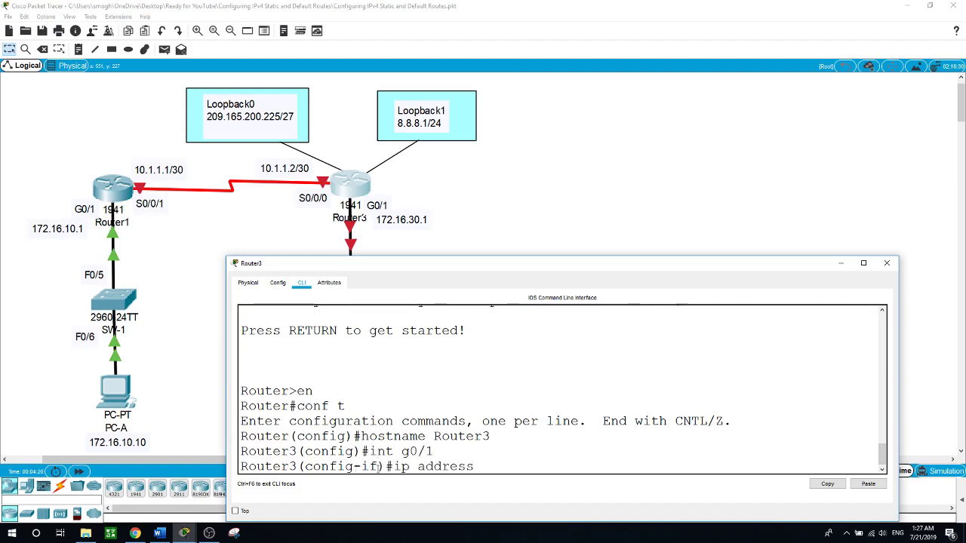
text( 172.1)
text(6.30.1 255.255.)
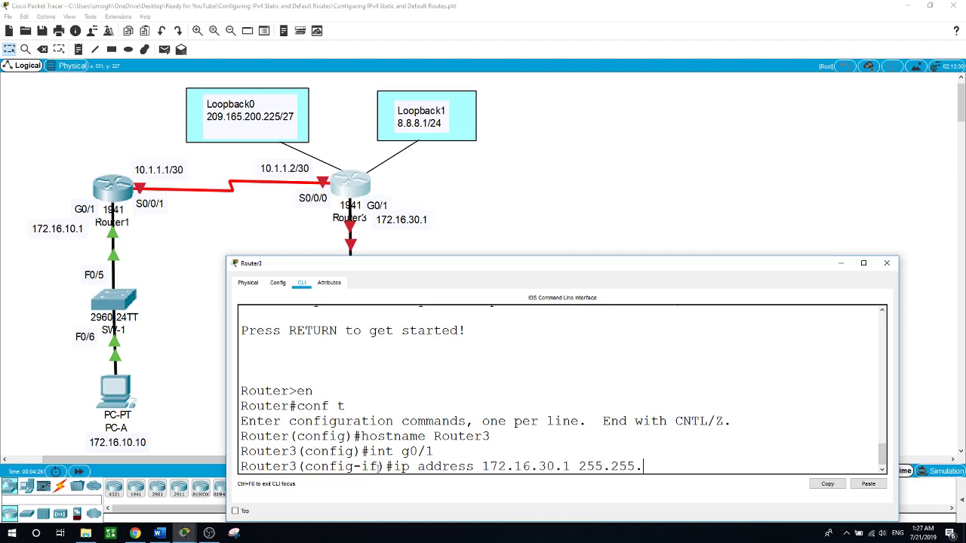
text(255.0)
key(Return)
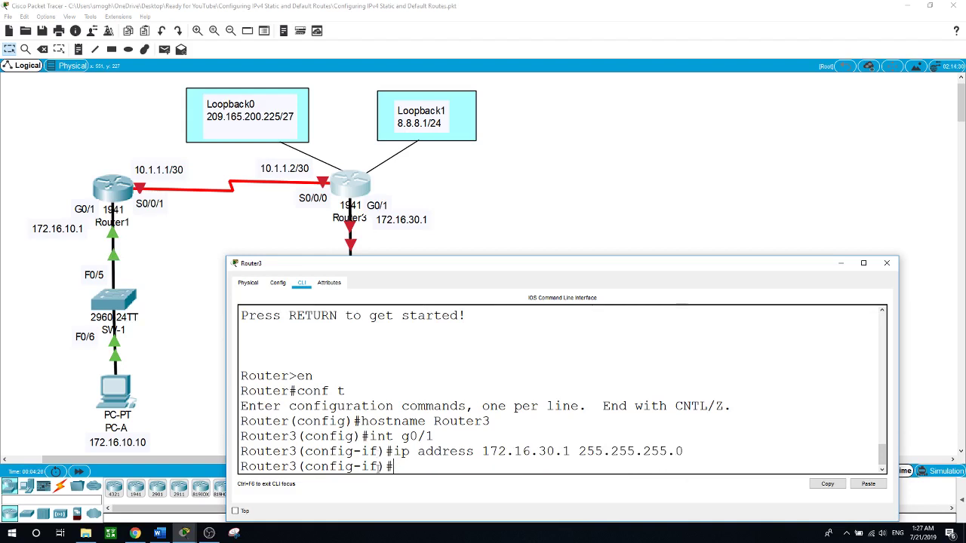
text(no shut)
key(Return)
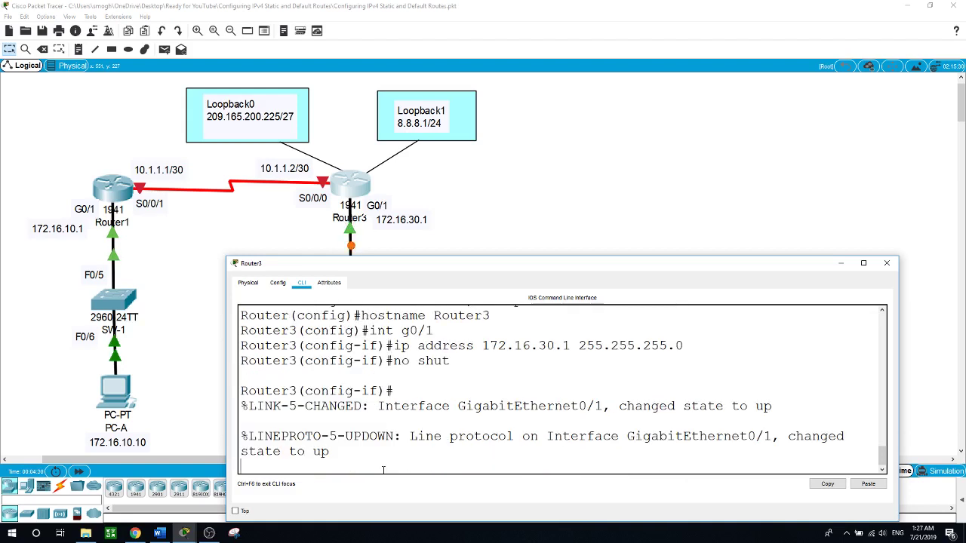
key(Return)
- Assign Router3's serial interface S0/0/0 the IP address 10.1.1.2 with mask 255.255.255.252 and enable the interface
text(int )
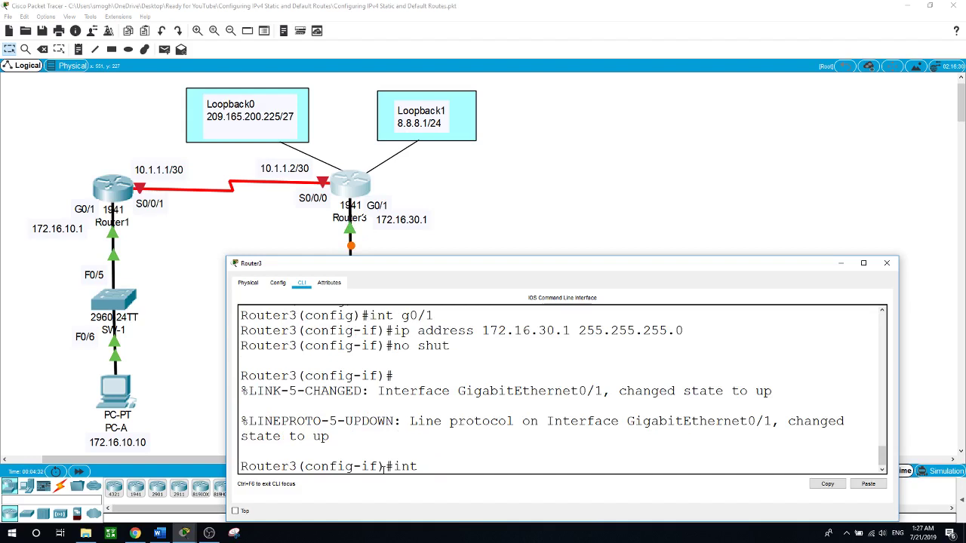
text(s0/0/0)
key(Return)
text(i)
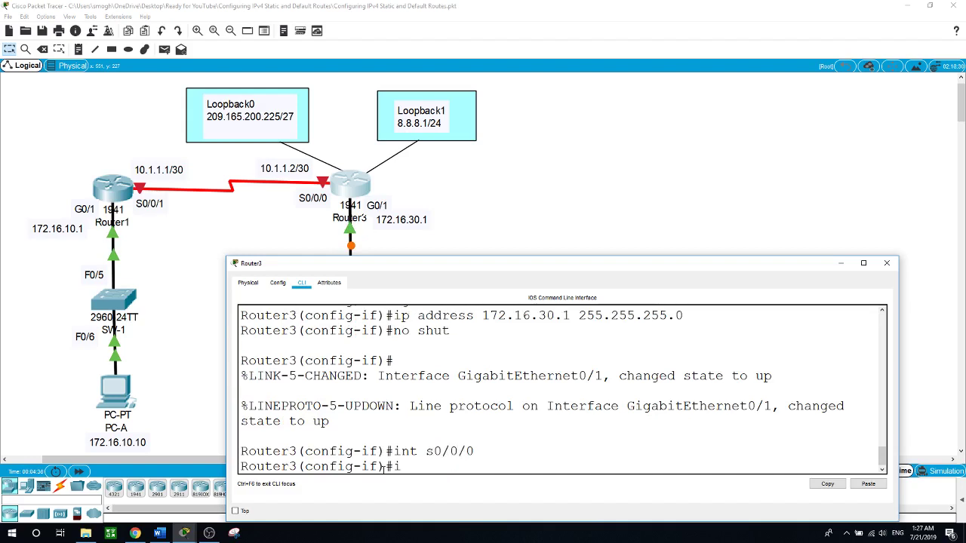
text(p address 10)
text(.1.)
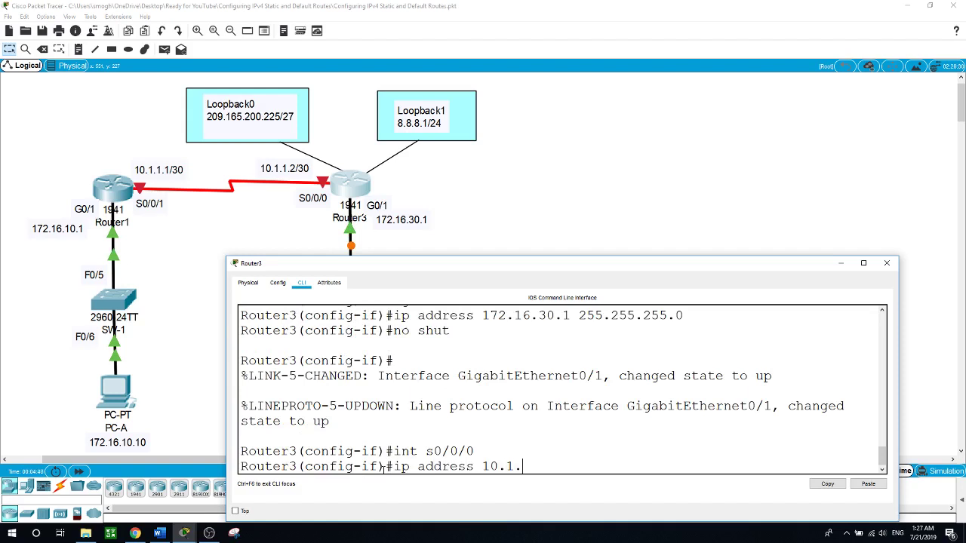
text(2 255.255.255.252)
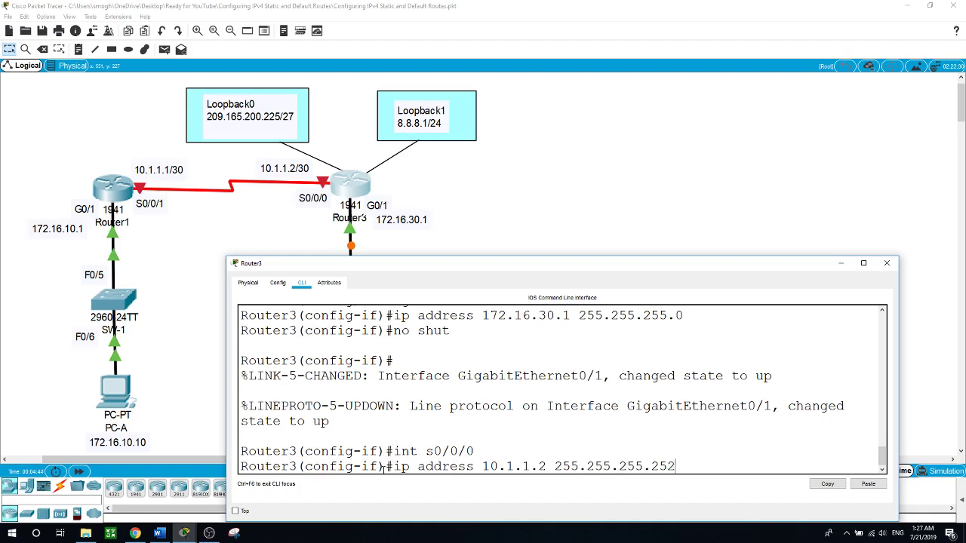
key(Return)
text(no shut)
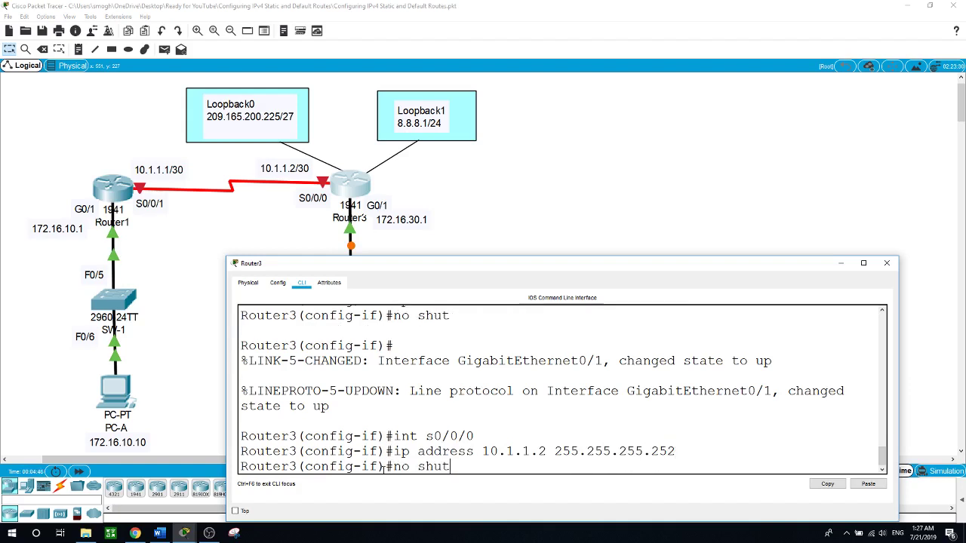
key(Return)
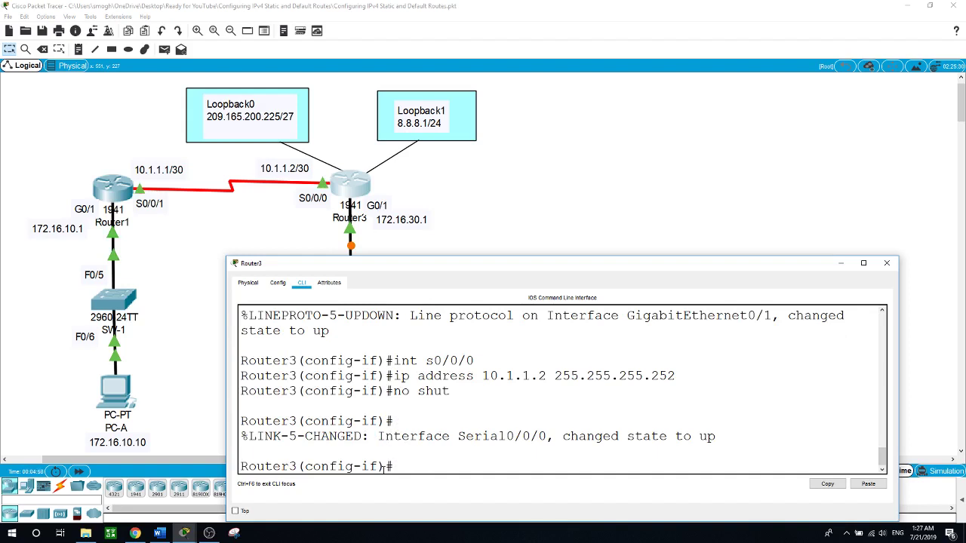
- Create interface Loopback0 on Router3 with IP address 209.165.200.225 and mask 255.255.255.224, and enable it
text(int loopback0)
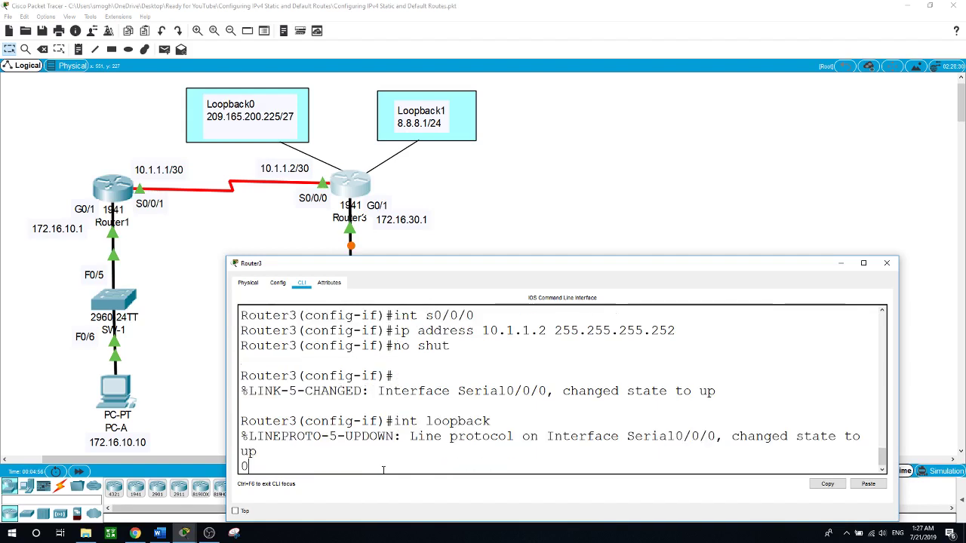
key(Return)
text(ig-if)#i)
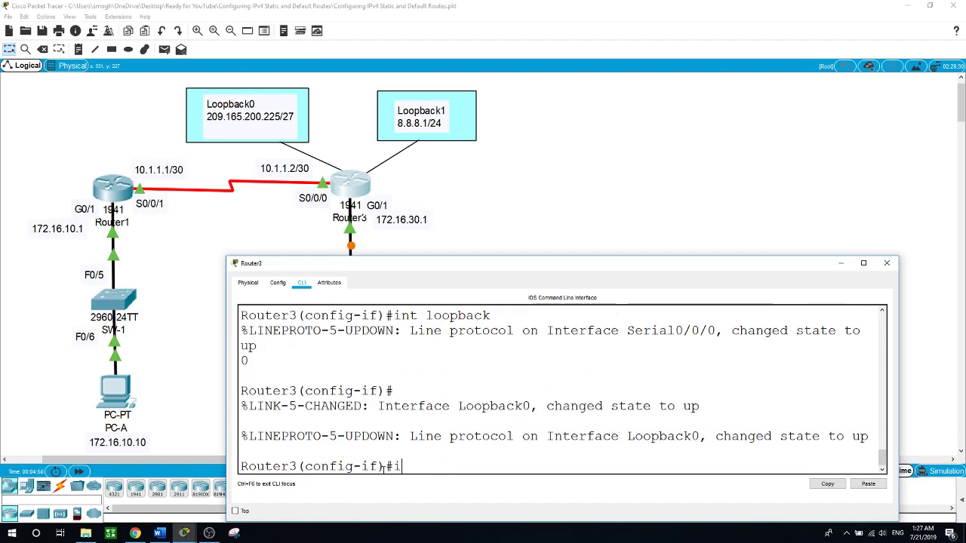
text(p address)
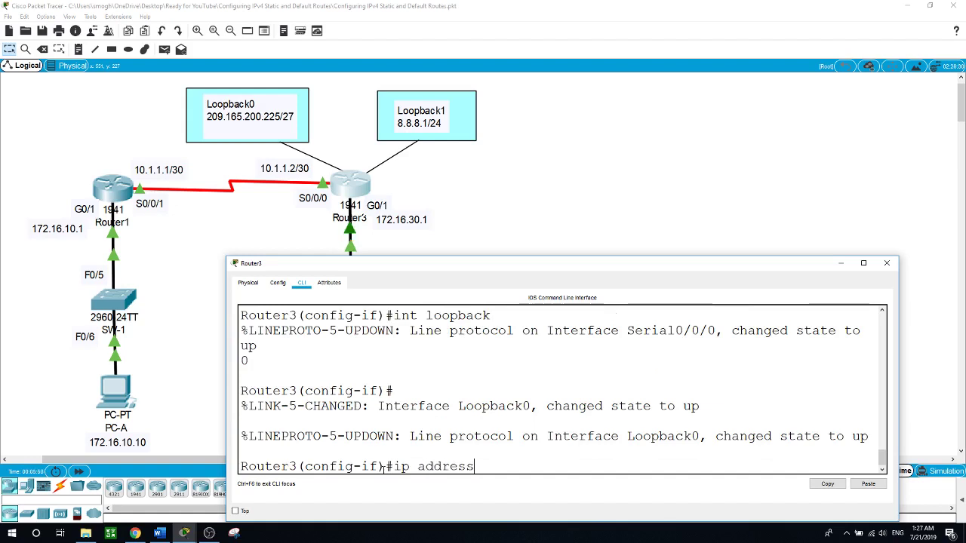
text( 209.165.)
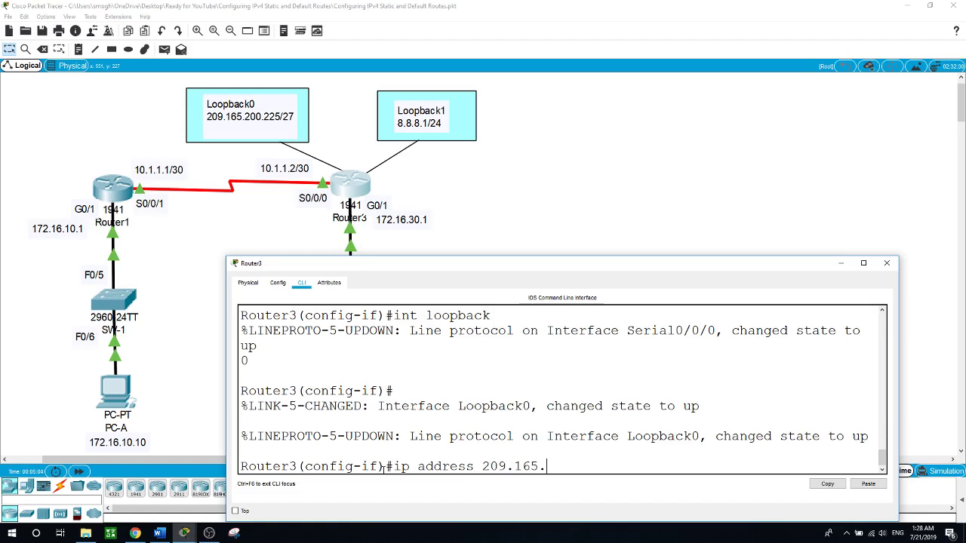
text(200.225 255.255.255.224)
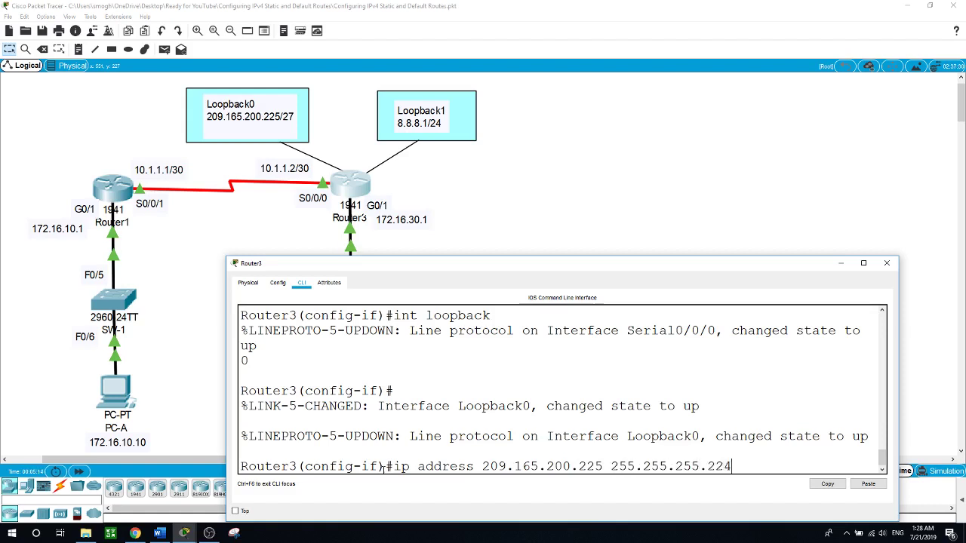
key(Return)
text(no shut)
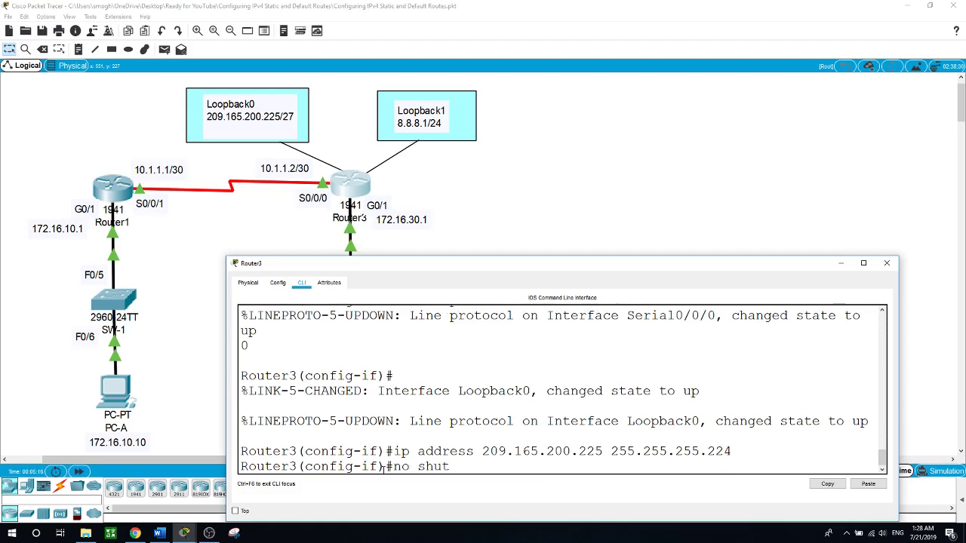
key(Return)
- Create interface Loopback1 on Router3 with IP address 8.8.8.1 and mask 255.255.255.0, and enable it
text(int loopback)
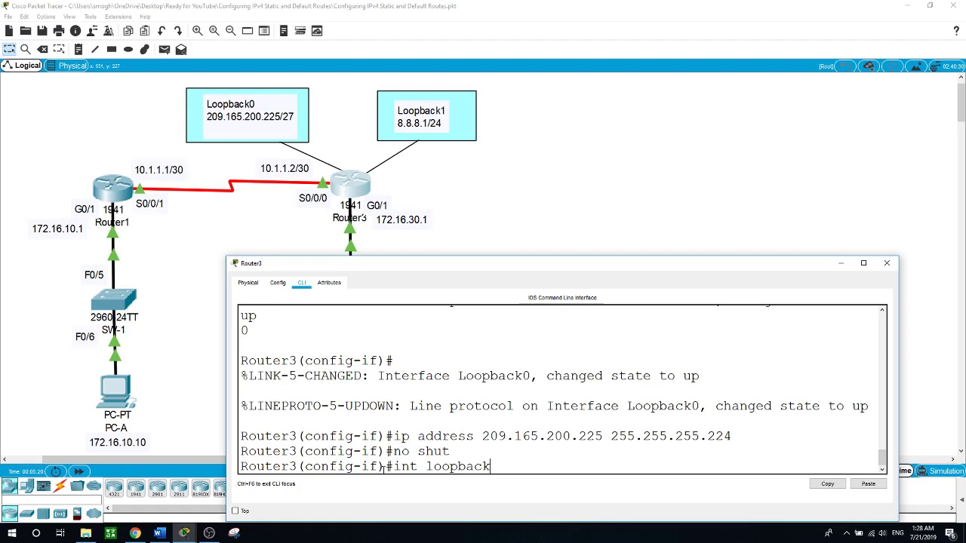
text( 1)
key(Return)
key(Return)
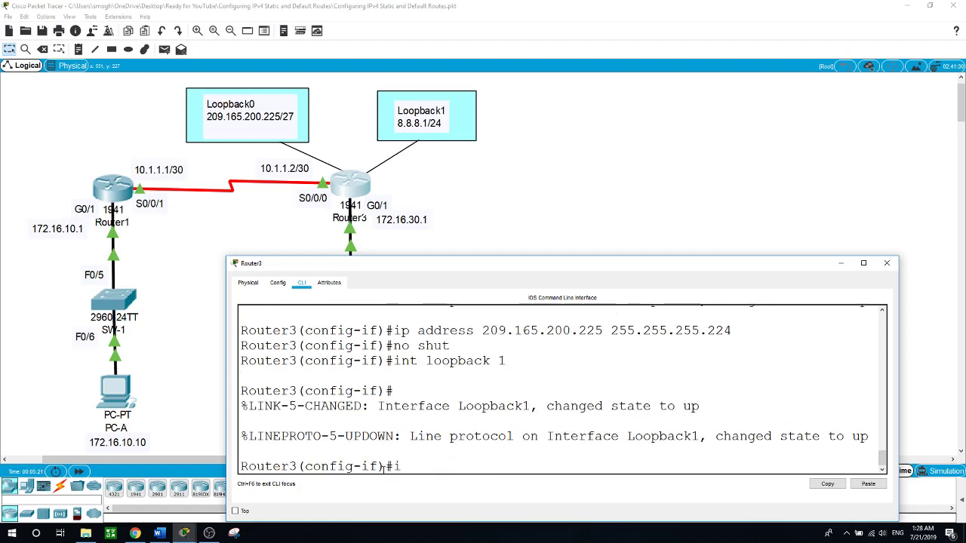
text(ip address 8.8.8)
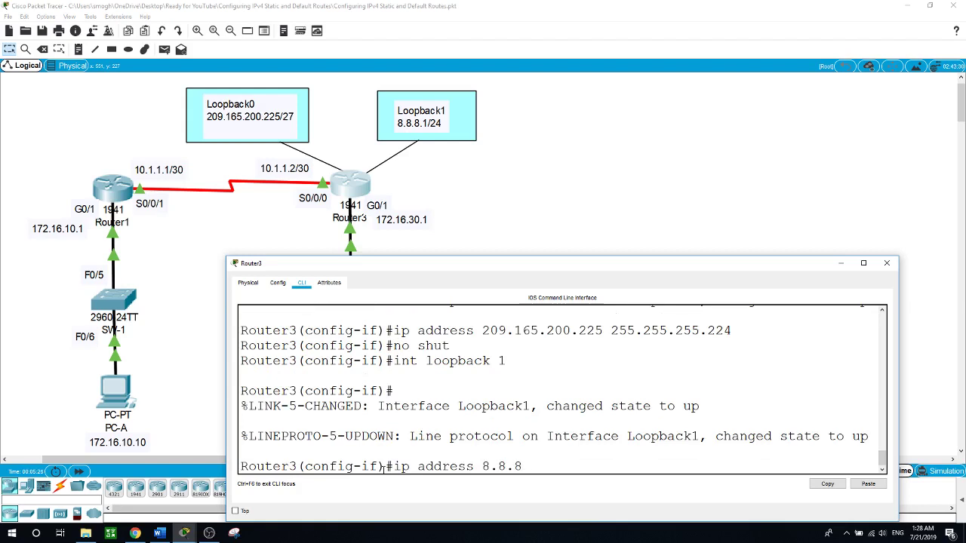
text(.1 255.2)
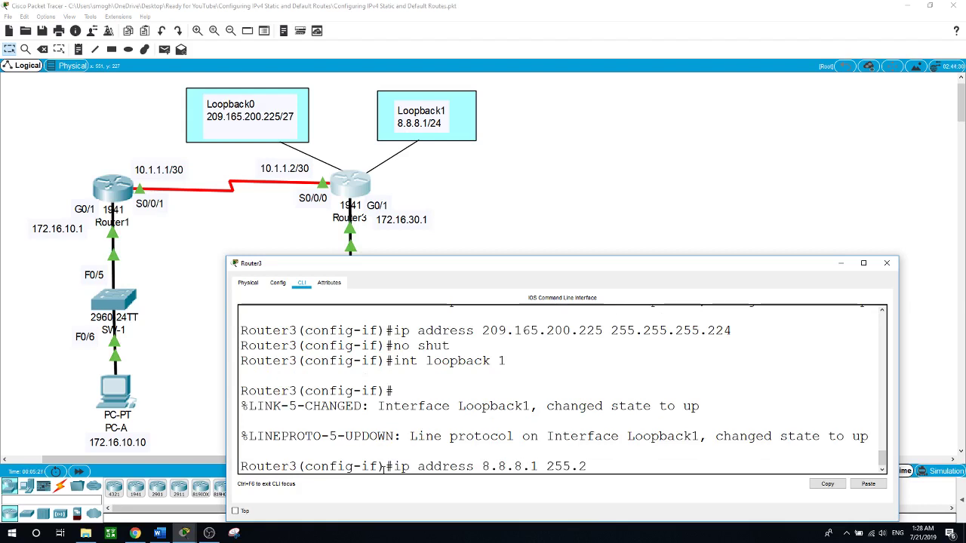
text(55.255.0)
key(Return)
text(nfig-if)#n)
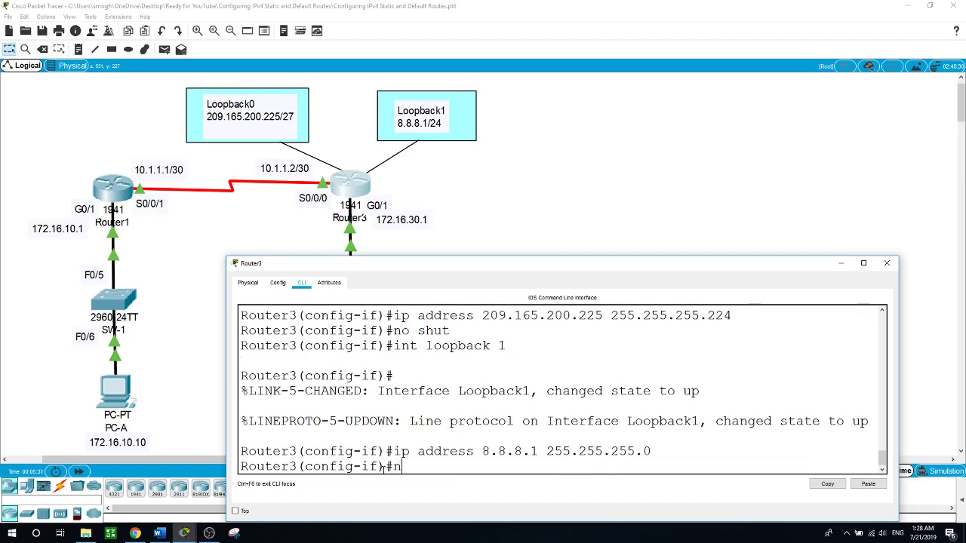
text(o shut)
key(Return)
key(Return)
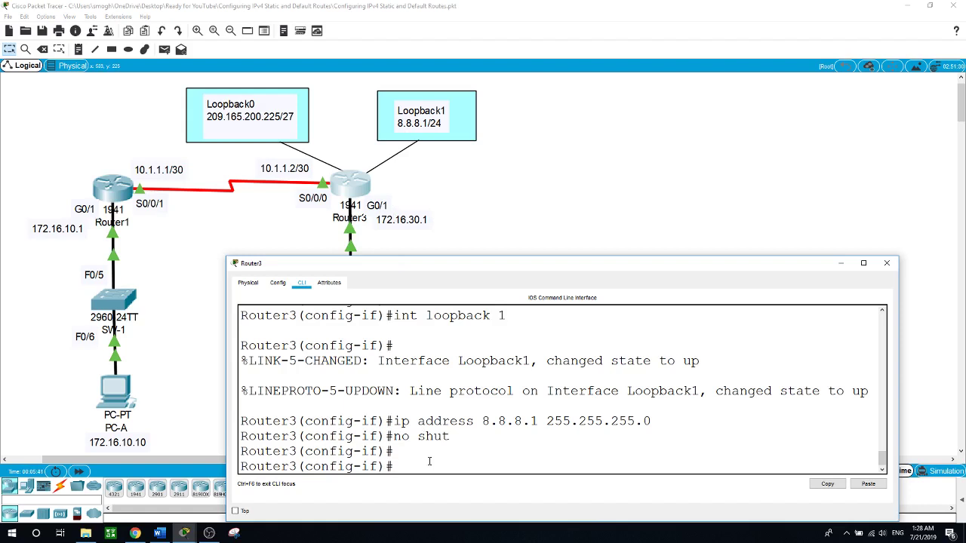
click(647, 149)
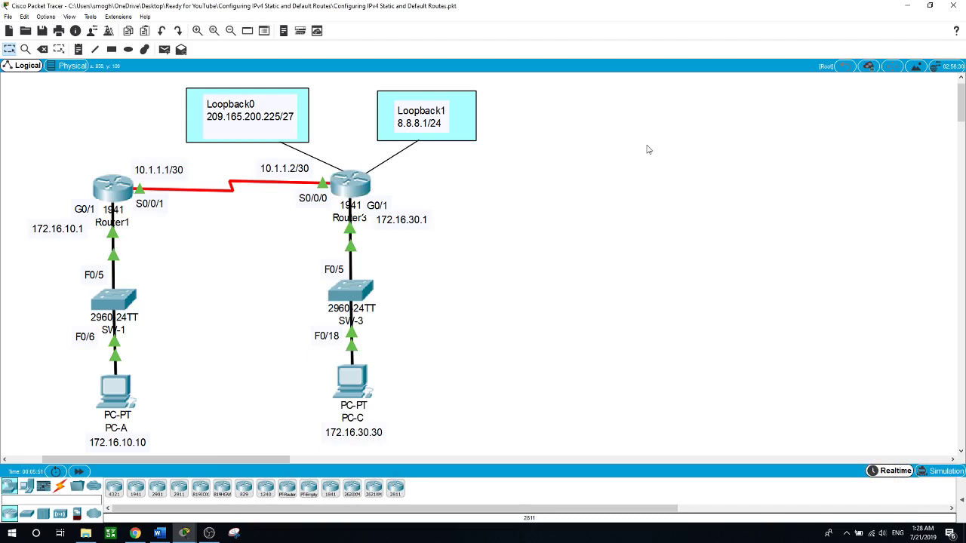
- Ping Router1's G0/1 address 172.16.10.1 from PC-A's command prompt
click(124, 389)
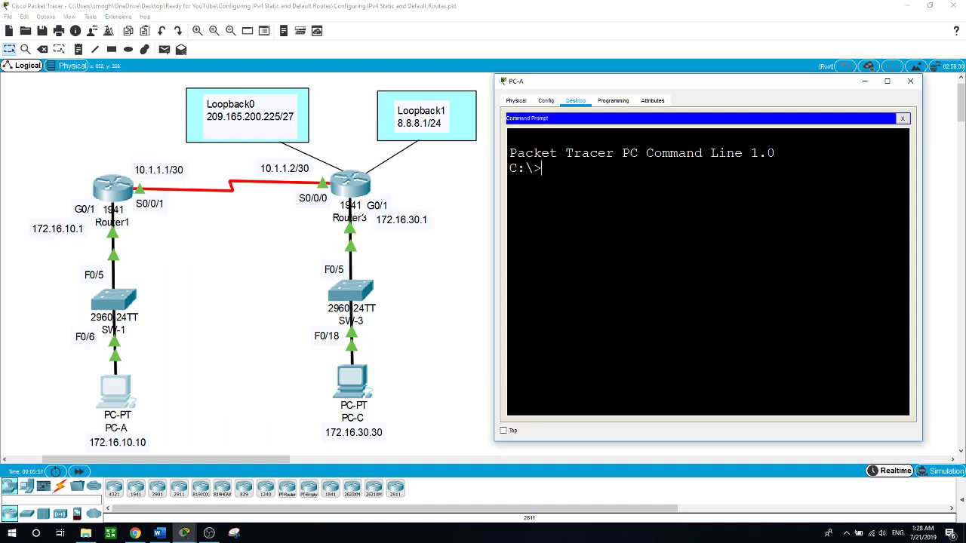
text(ping 172.16.10.1)
key(Return)
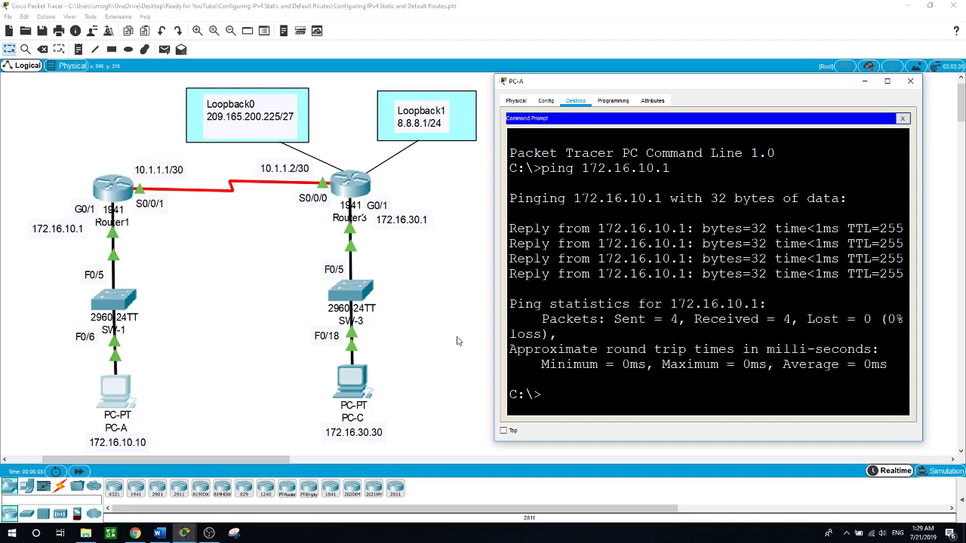
- Ping Router3's G0/1 address 172.16.30.1 from PC-C's command prompt
click(353, 387)
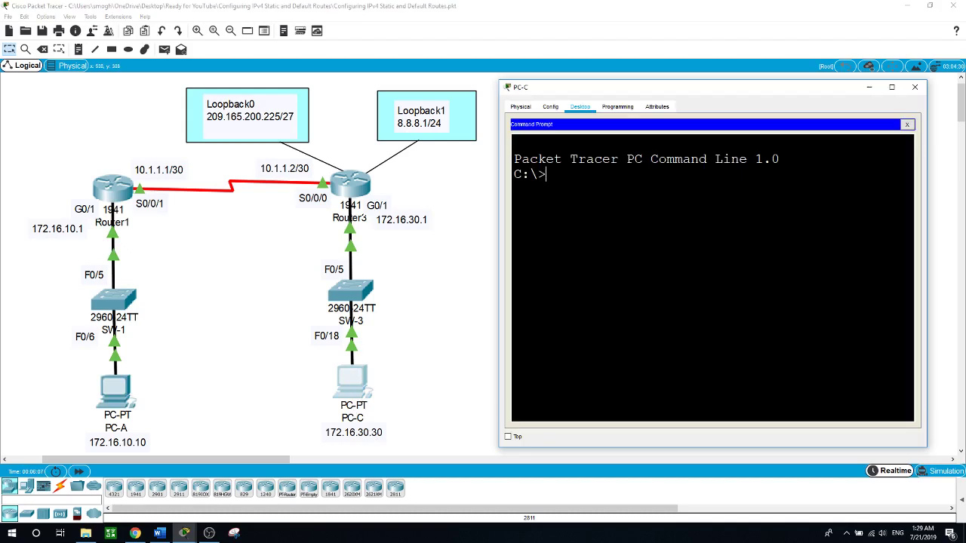
text(ping 172.16.30.1)
key(Return)
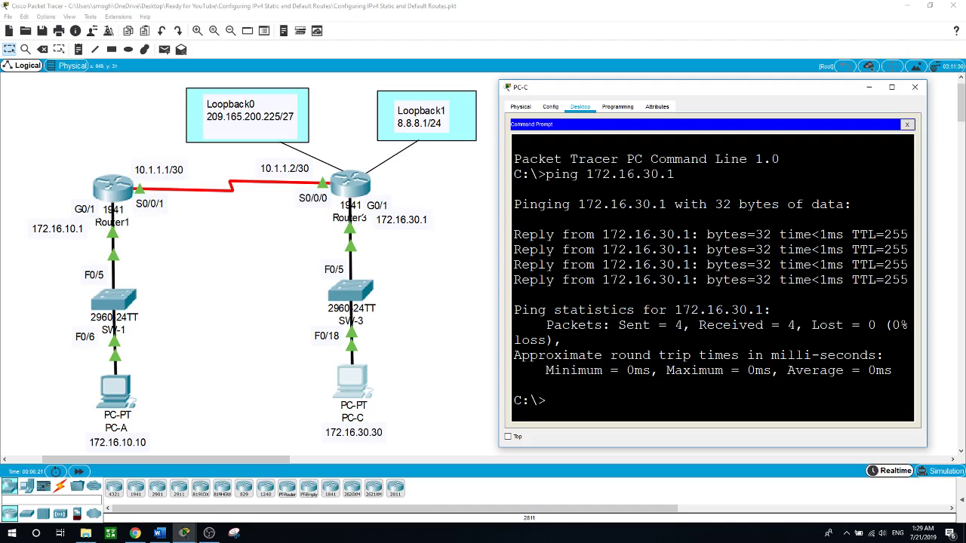
click(425, 292)
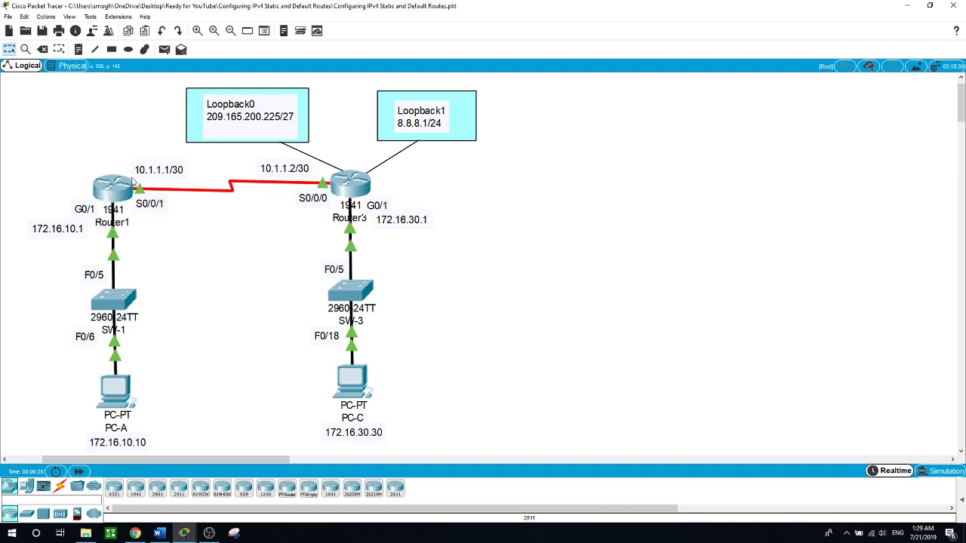
- Exit configuration mode on Router1 and ping Router3's serial address 10.1.1.2 from its command line
click(113, 194)
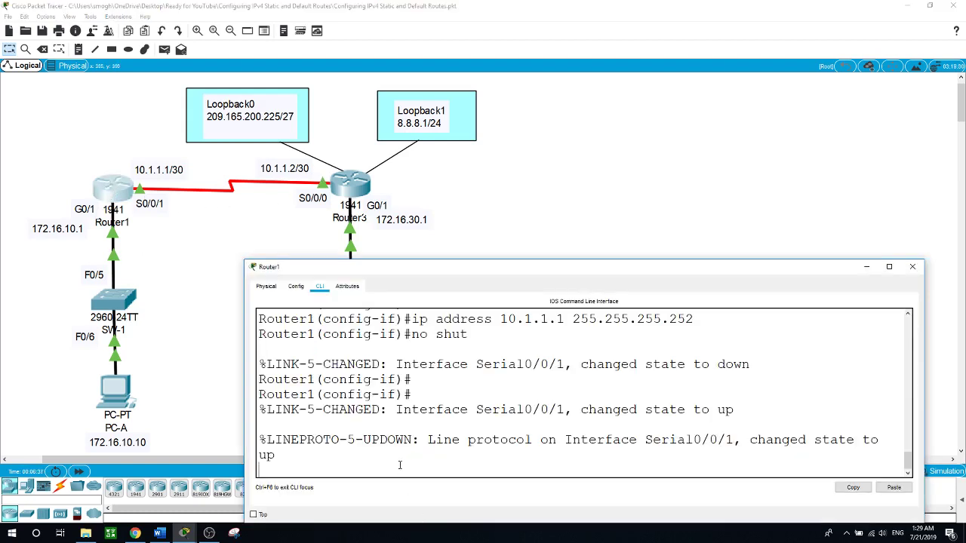
key(Return)
text(end)
key(Return)
text(ping 10.1.1.2)
key(Return)
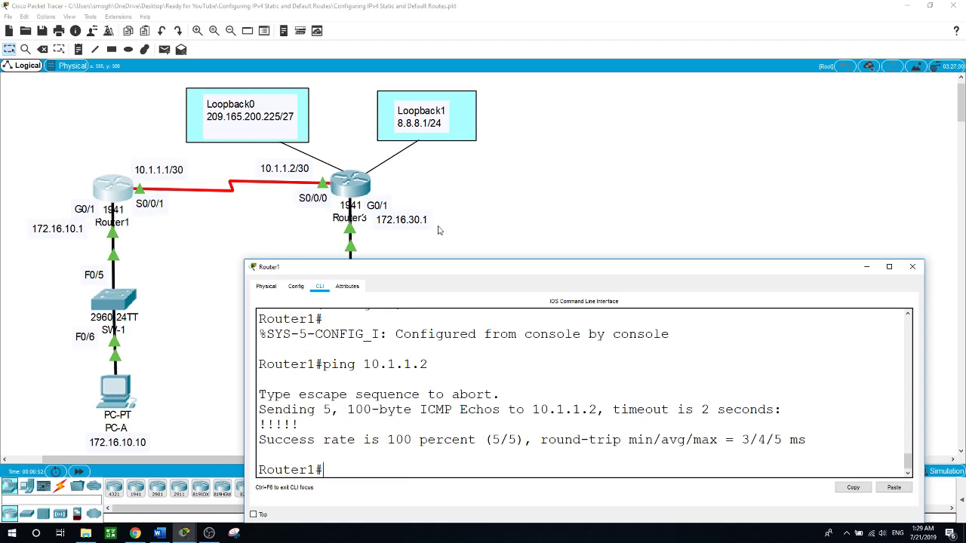
click(551, 211)
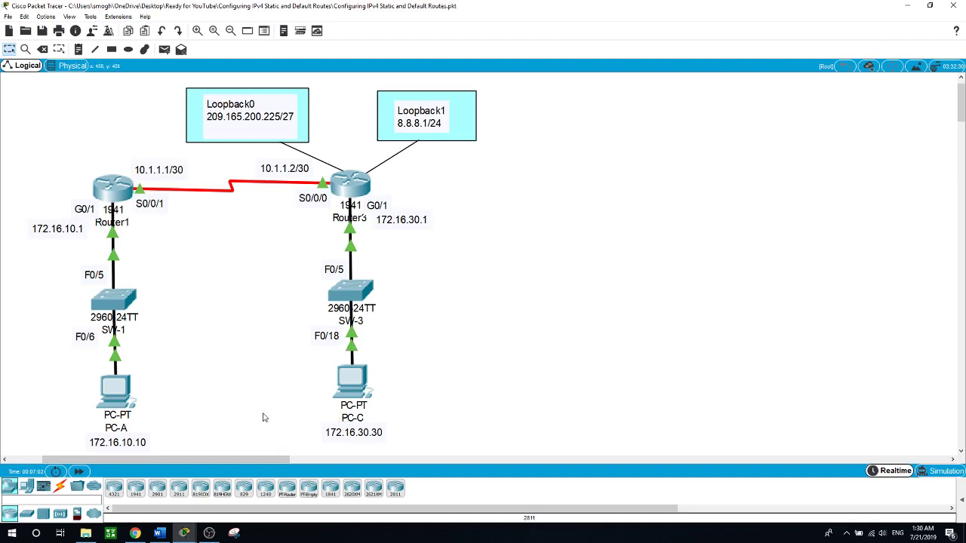
- Ping Router3's LAN address 172.16.30.1 from PC-A's command prompt
click(124, 403)
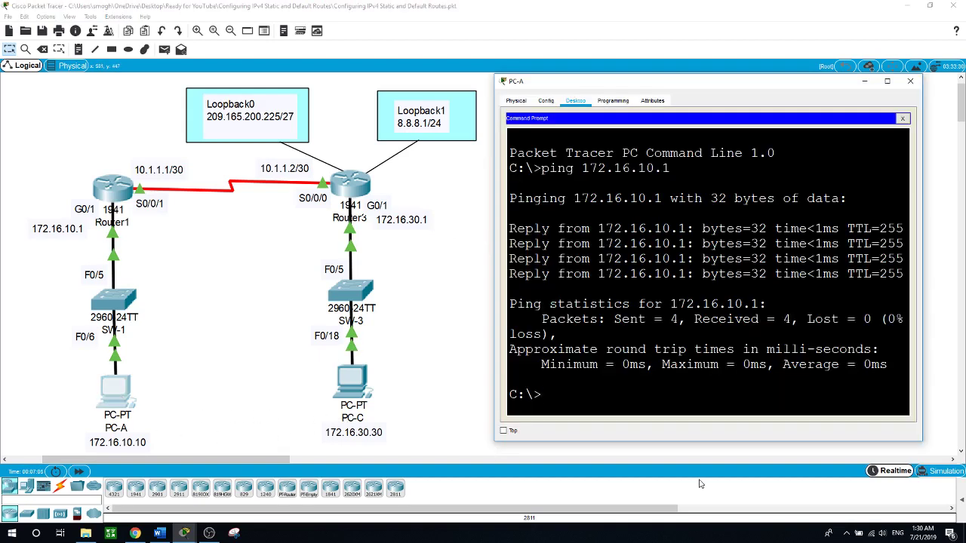
text(ping 172.16.30.1)
key(Return)
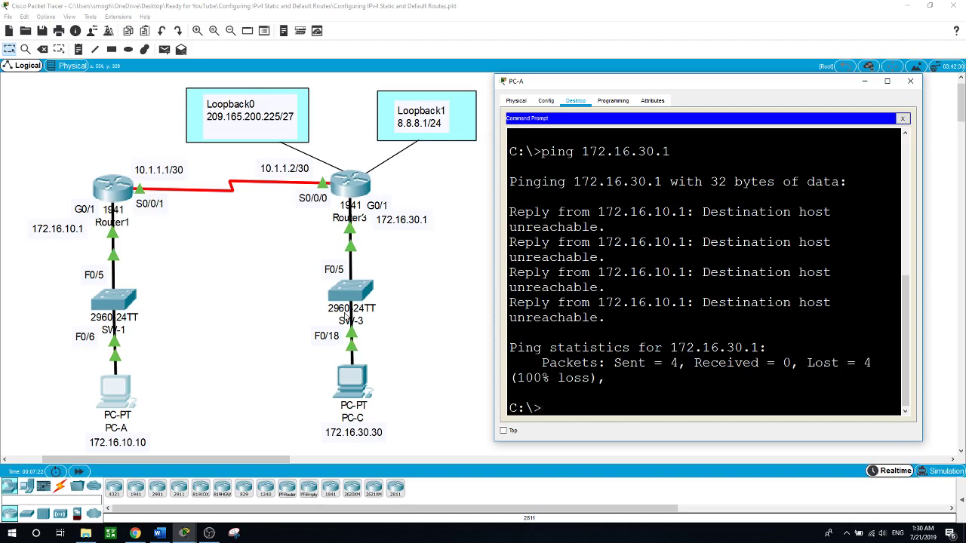
- Ping Router3's loopback addresses 209.165.200.225 and 8.8.8.1 from PC-A
text(ping 20)
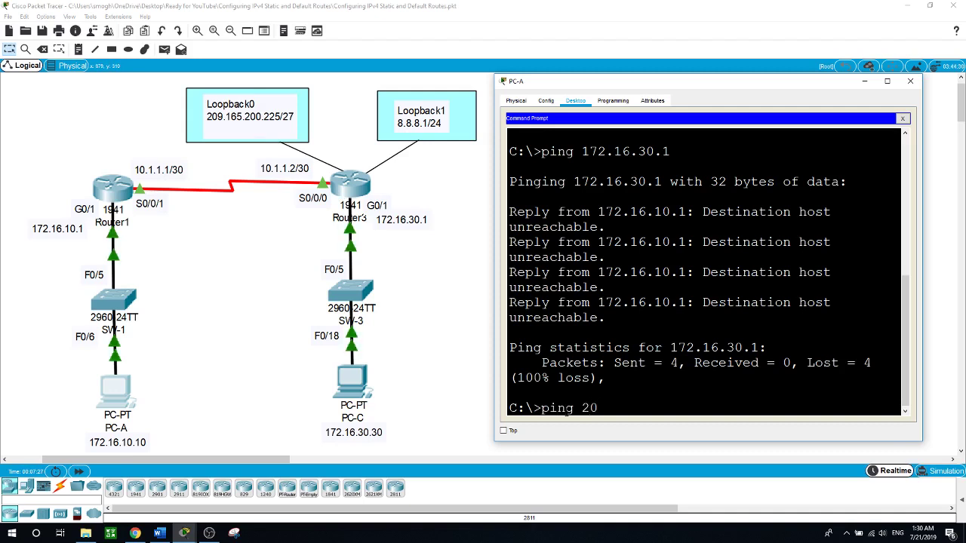
text(9.165.200.225)
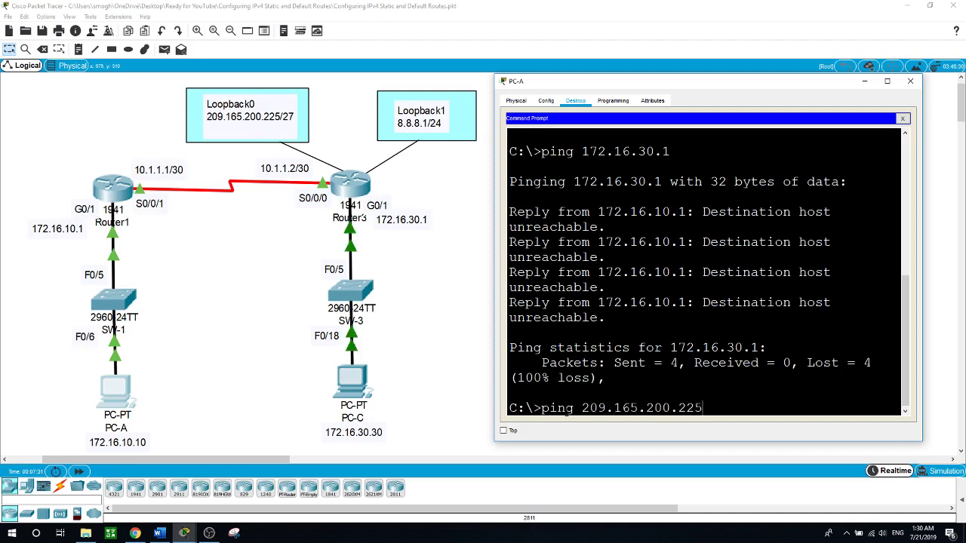
key(Return)
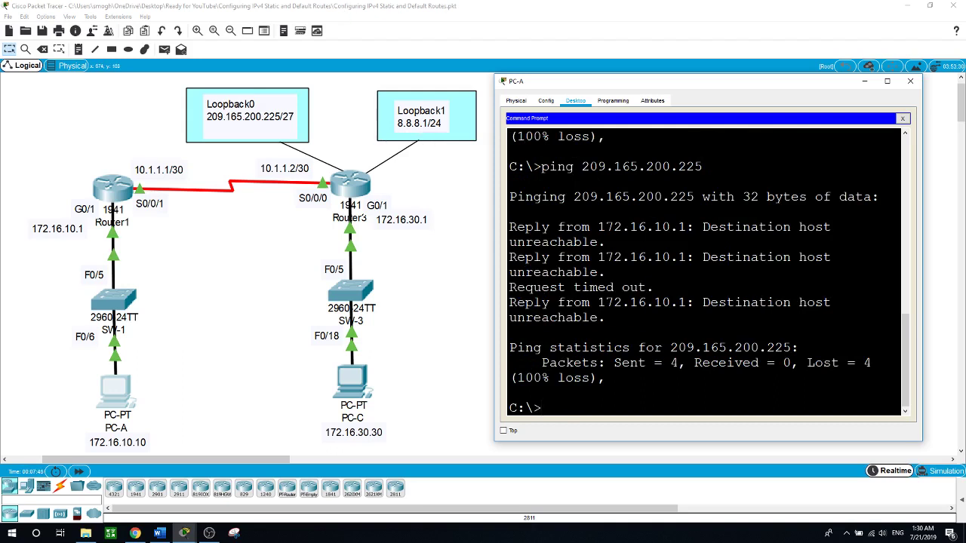
text(ping 8.8.8.1)
key(Return)
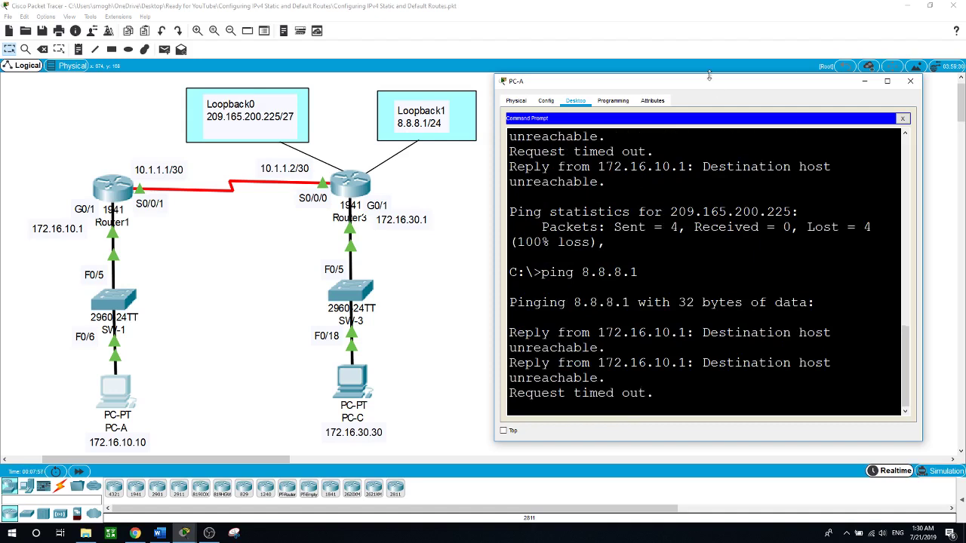
click(428, 338)
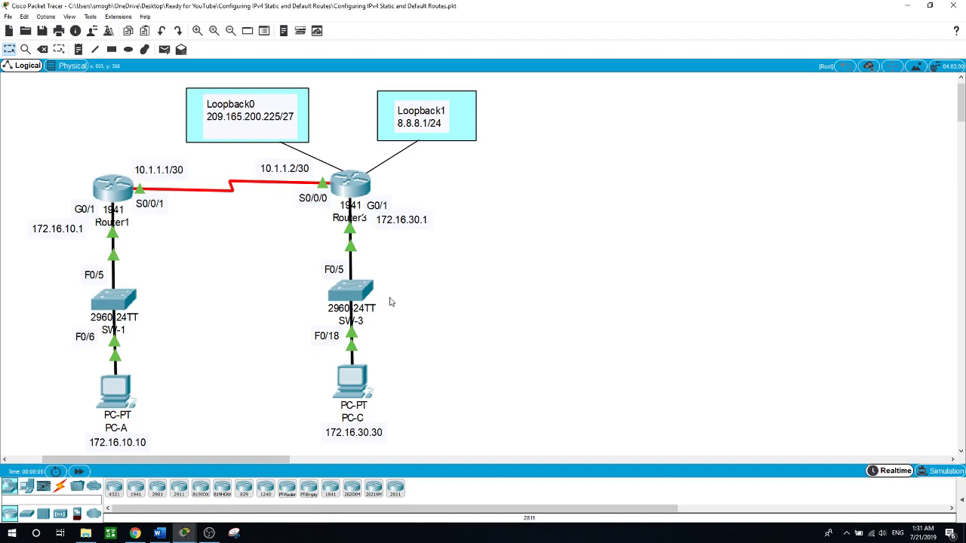
- Run show ip int brief on Router1 and examine the addresses of GigabitEthernet0/1 and Serial0/0/1
click(113, 195)
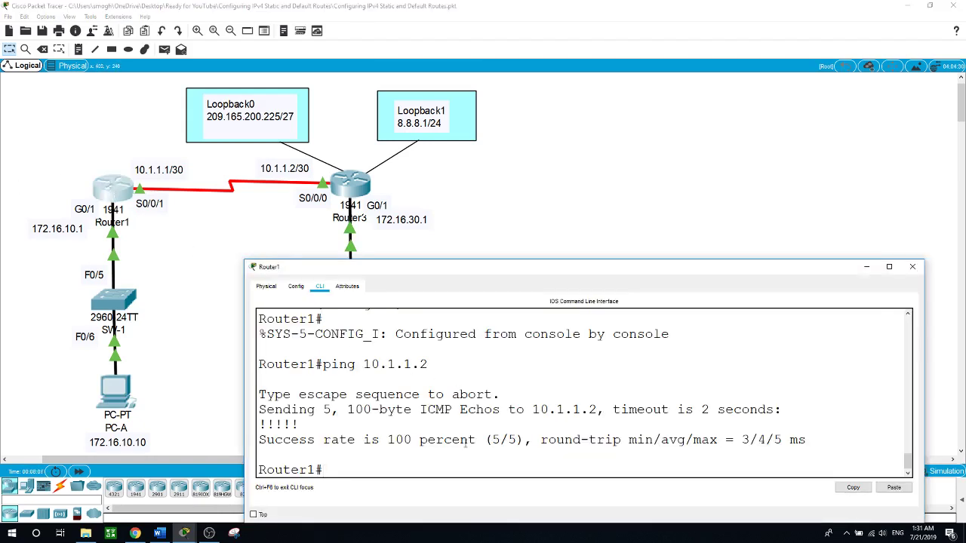
text(show ip int brief)
key(Return)
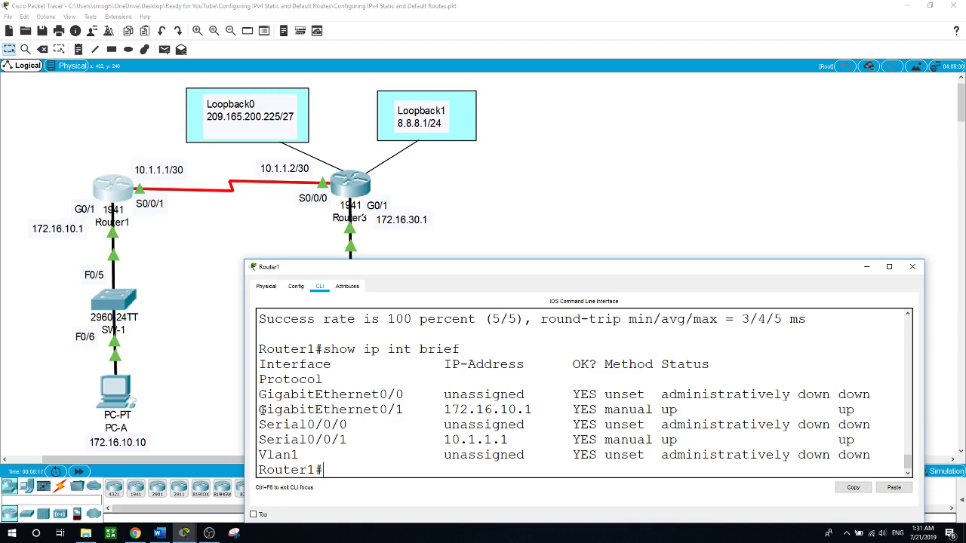
drag(260, 410, 532, 410)
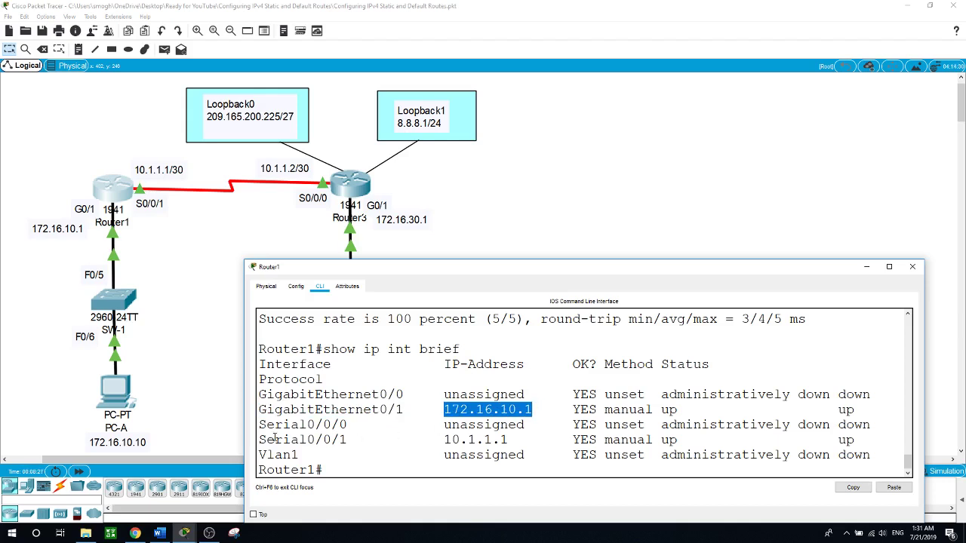
drag(259, 439, 356, 440)
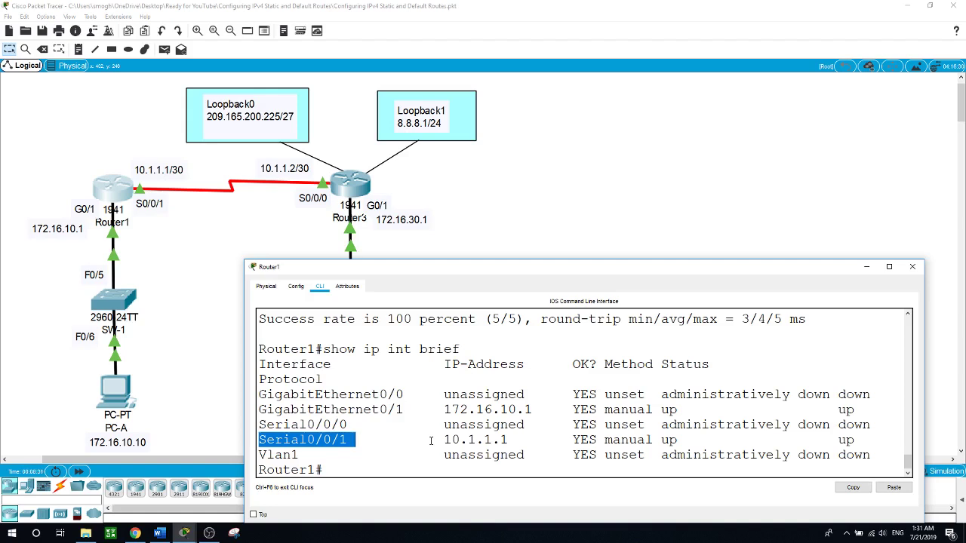
drag(427, 440, 521, 439)
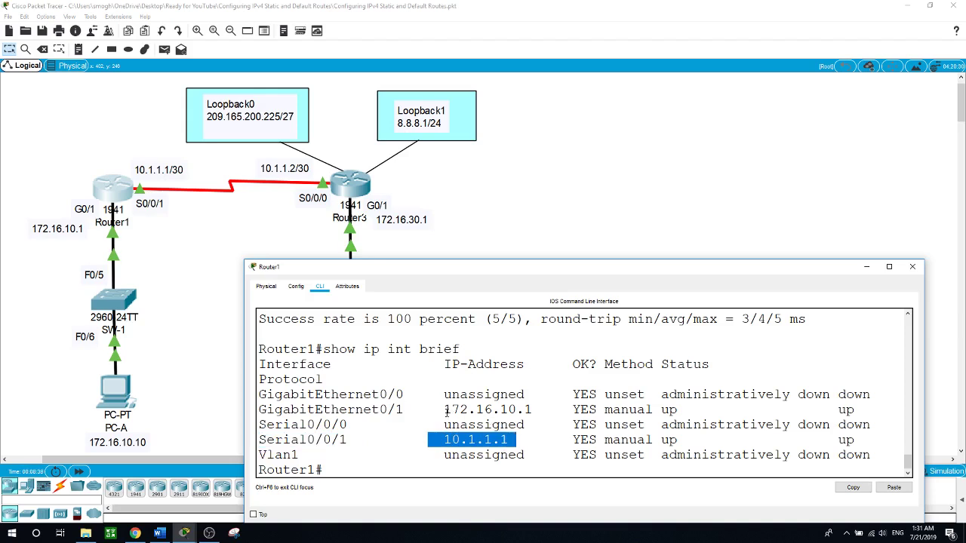
click(164, 247)
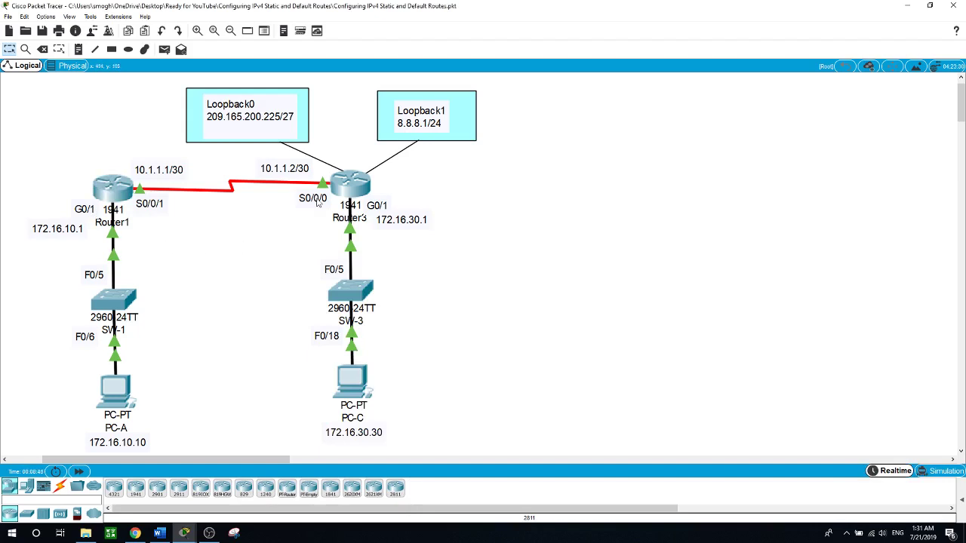
- Exit configuration mode on Router3 and run show ip int brief from its command line
click(348, 188)
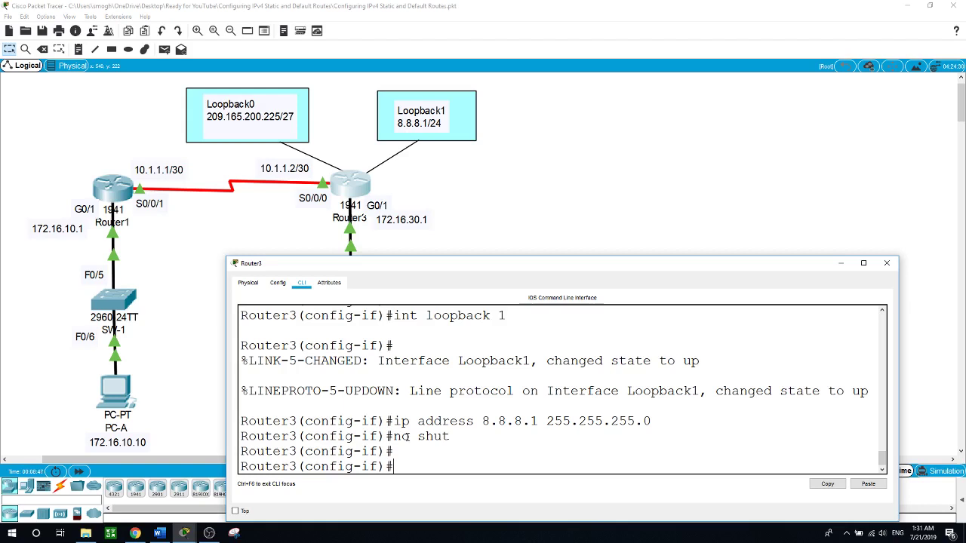
text(end)
key(Return)
text(show )
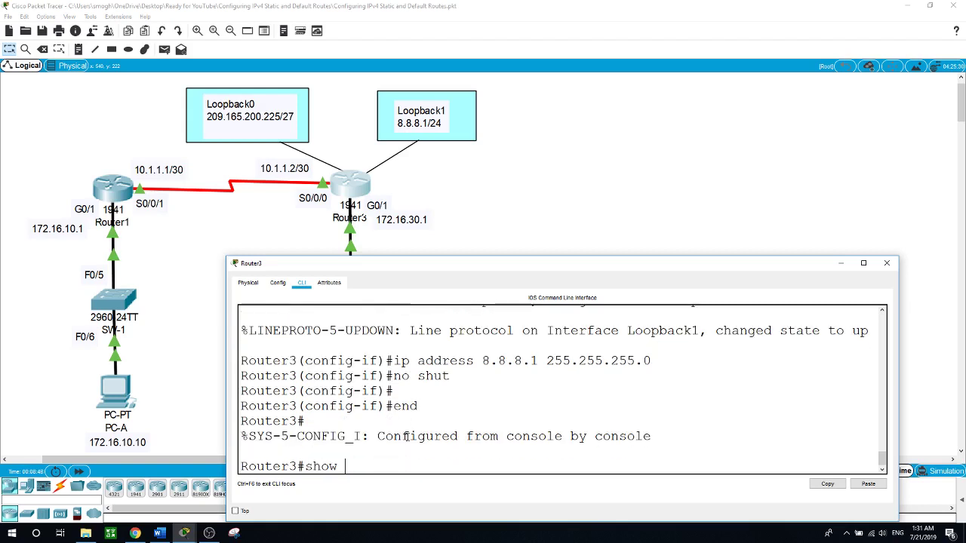
text(ip int brief)
key(Return)
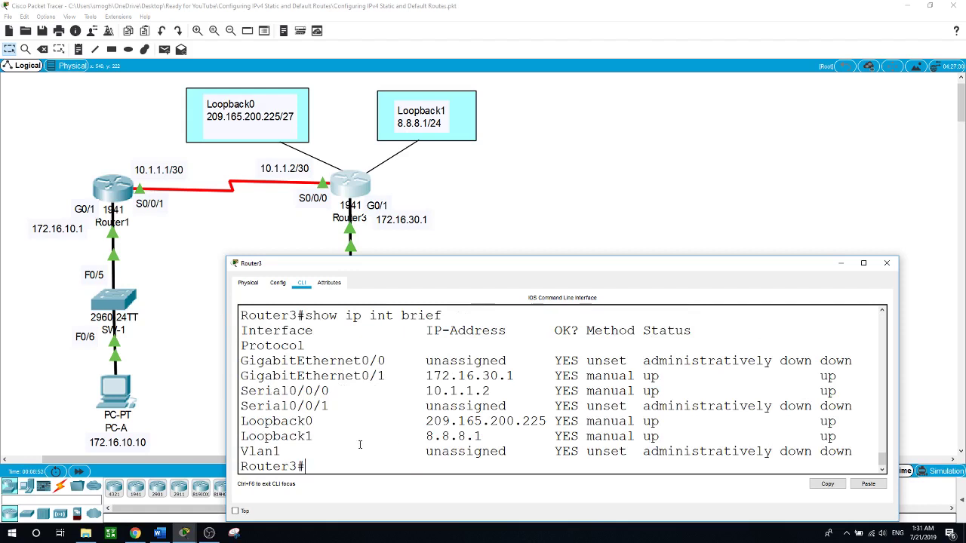
- Examine the addresses of GigabitEthernet0/1, Serial0/0/0, Loopback0 and Loopback1 in Router3's interface summary, and close its window
drag(241, 377, 435, 376)
drag(427, 390, 515, 392)
drag(420, 422, 546, 422)
drag(427, 436, 495, 431)
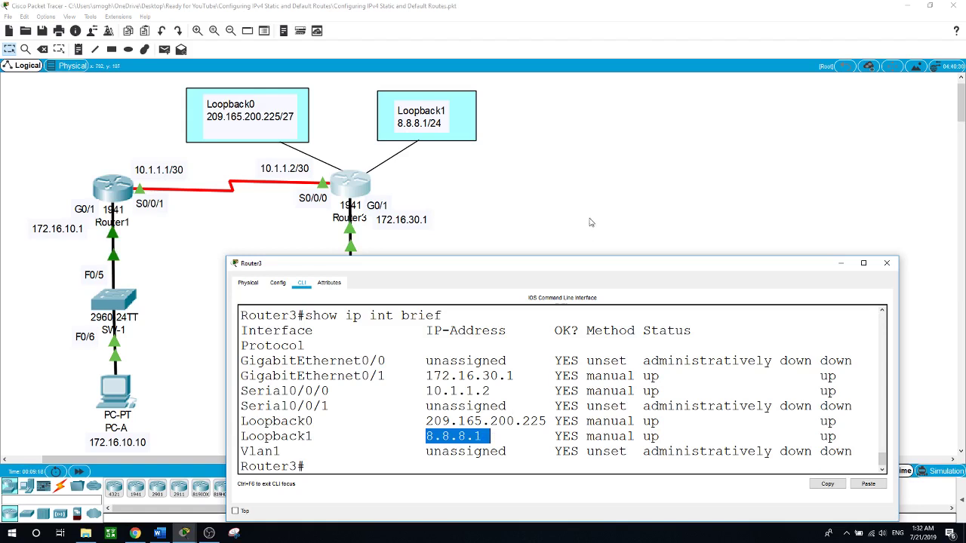
click(886, 262)
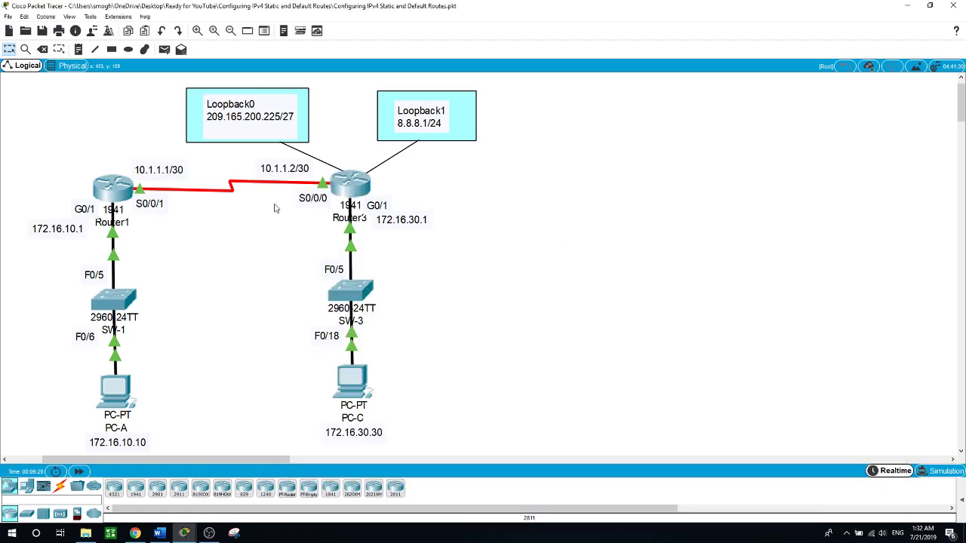
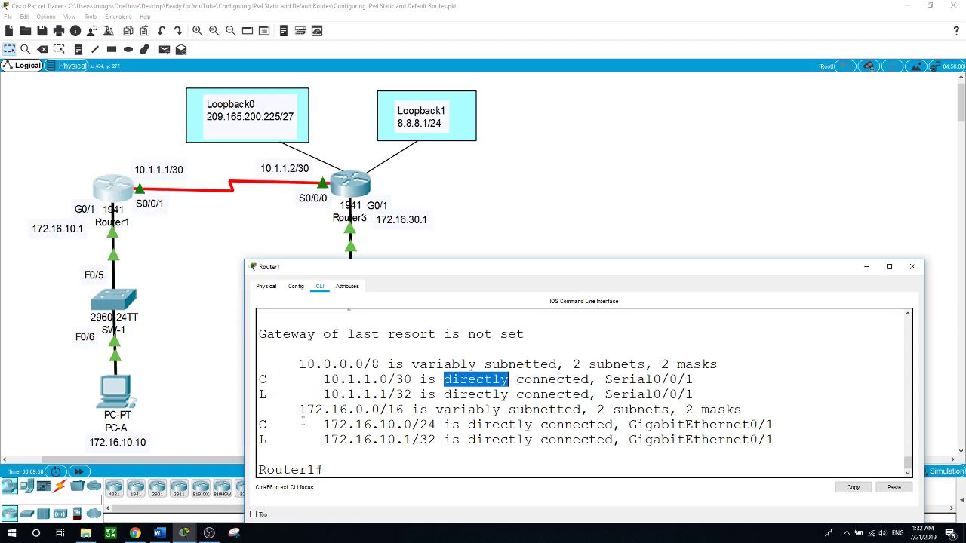
- Examine the directly connected 172.16.10.0/24 route in Router1's routing table and locate that LAN in the topology
drag(325, 425, 412, 425)
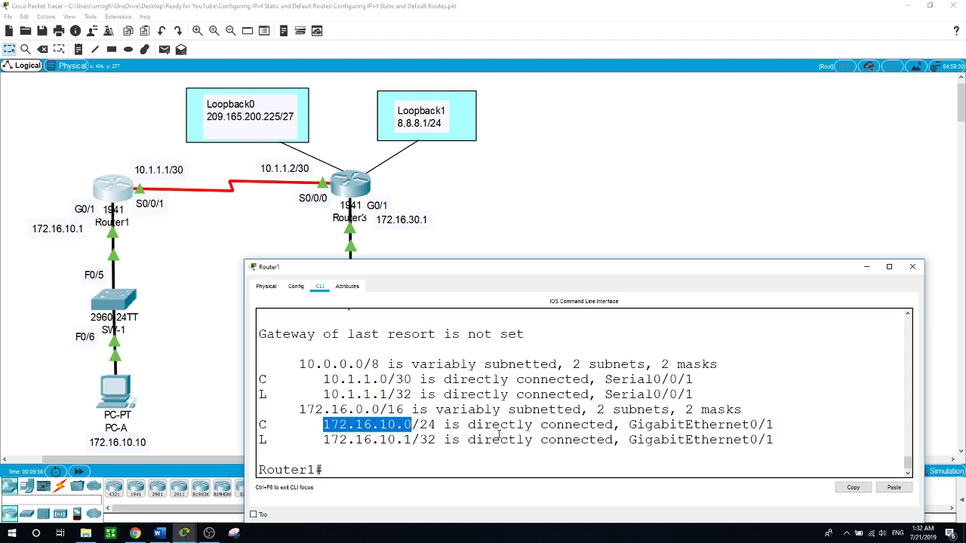
drag(630, 424, 773, 427)
click(44, 201)
drag(82, 214, 141, 326)
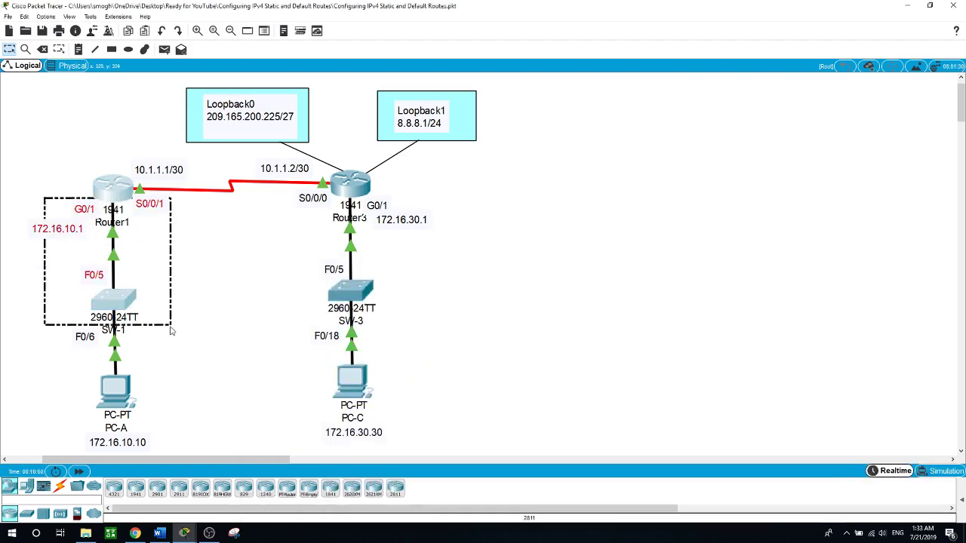
click(265, 313)
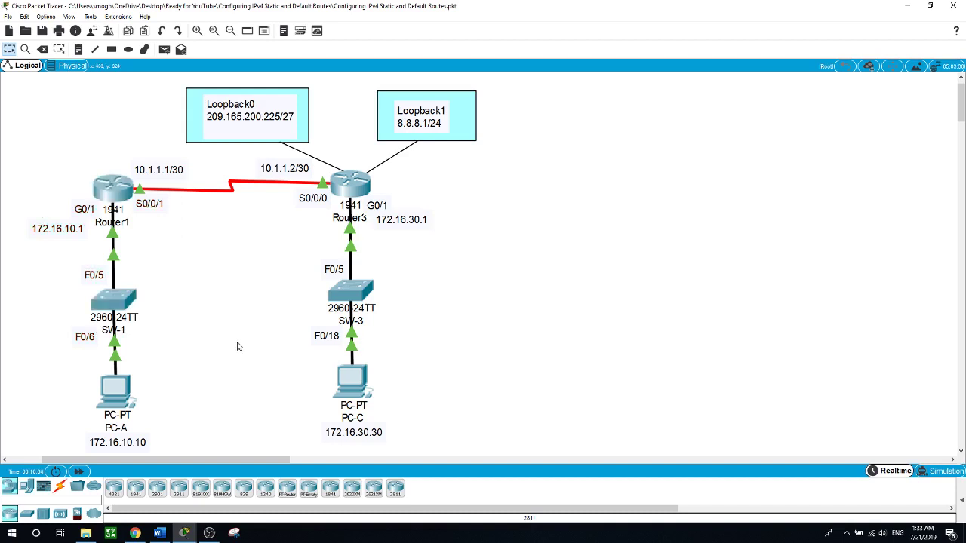
- Display Router3's routing table with show ip route
click(349, 192)
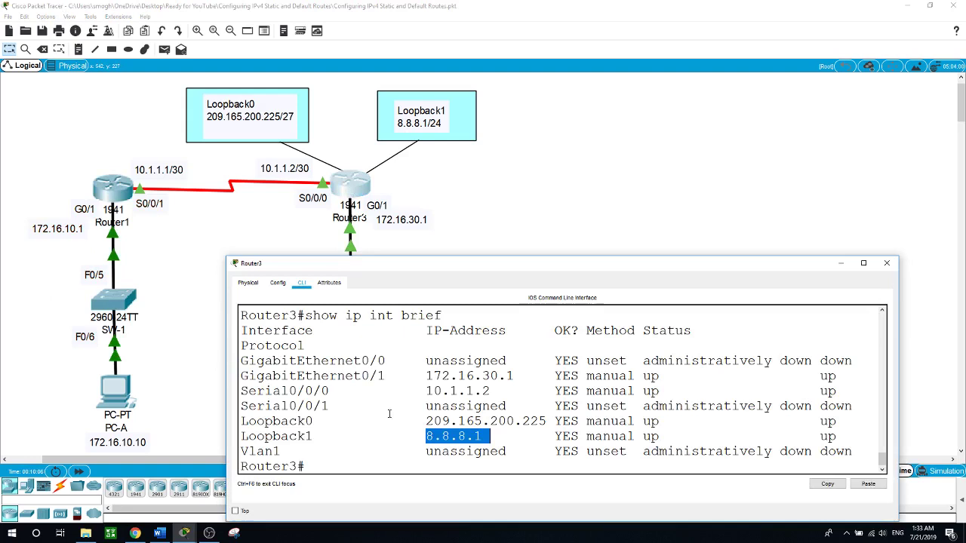
click(398, 459)
text(s)
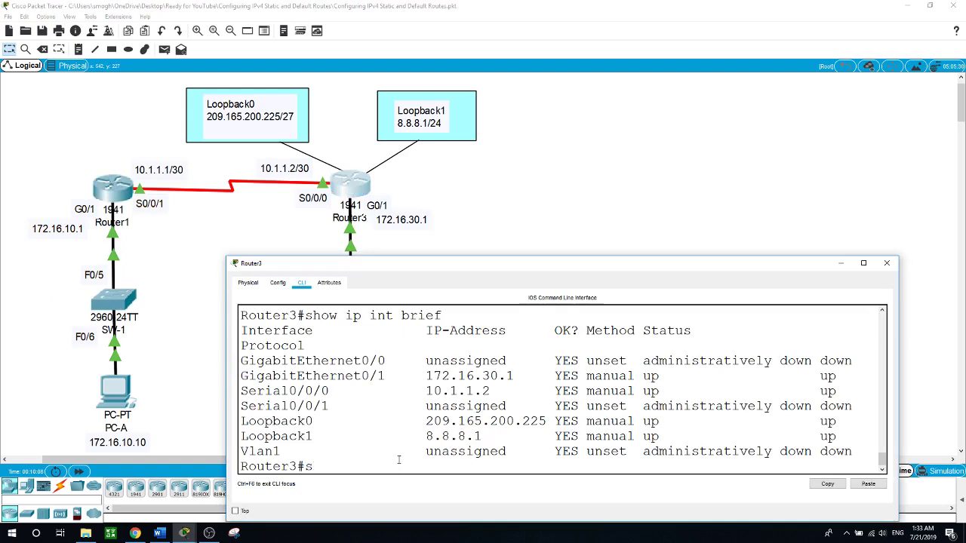
text(how ip route)
key(Return)
key(space)
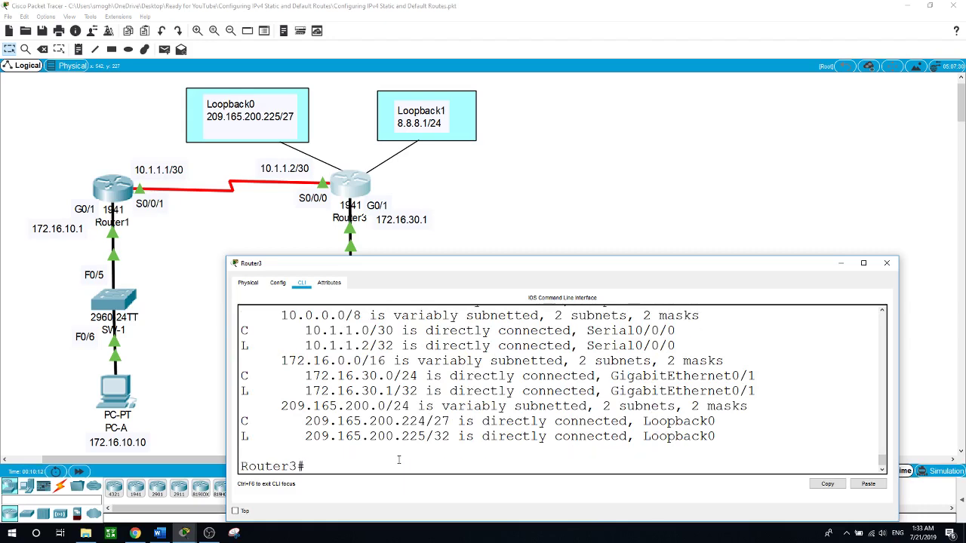
- Examine the directly connected networks 8.8.8.0, 10.1.1.0, 172.16.30.0 and 209.165.200.224 in Router3's routing table and locate Router3's LAN in the topology
drag(498, 261, 502, 215)
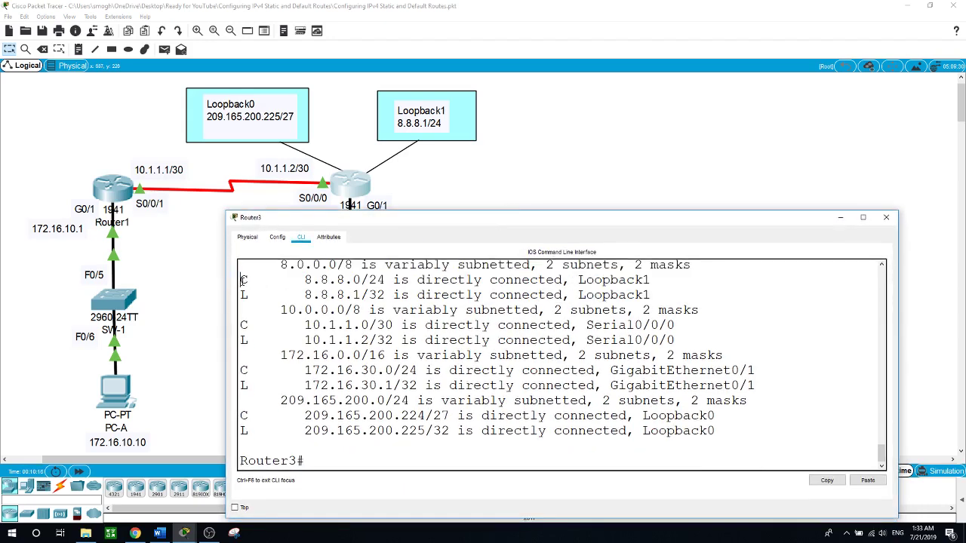
drag(240, 280, 586, 280)
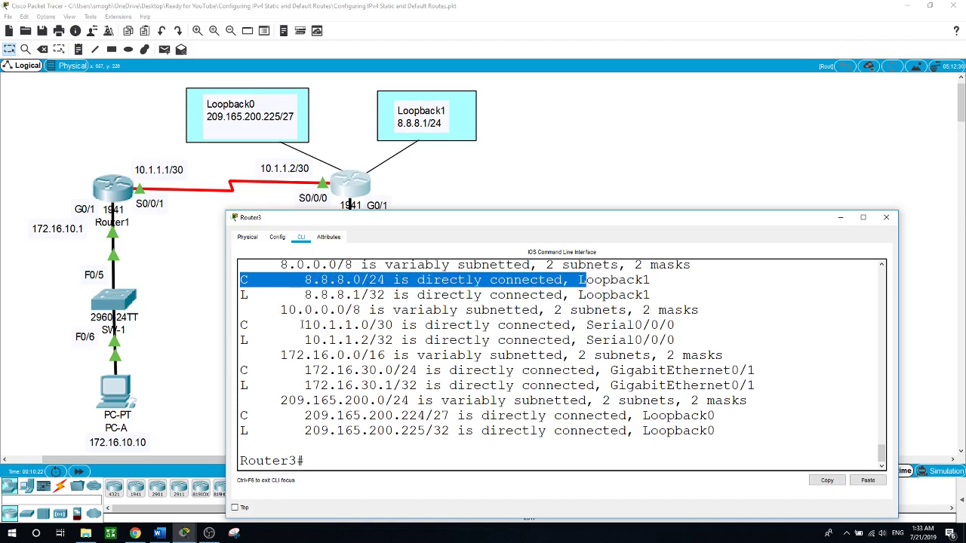
drag(305, 325, 378, 326)
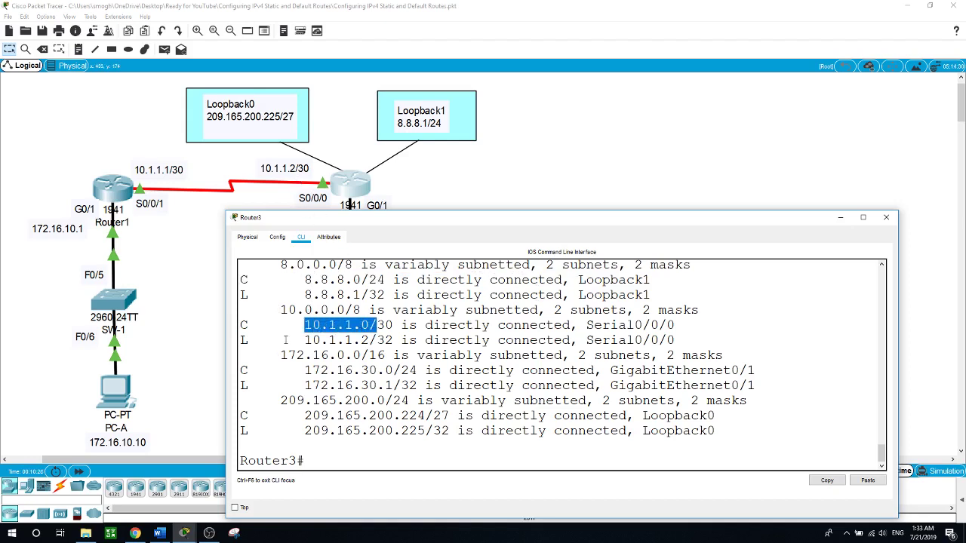
drag(304, 370, 377, 370)
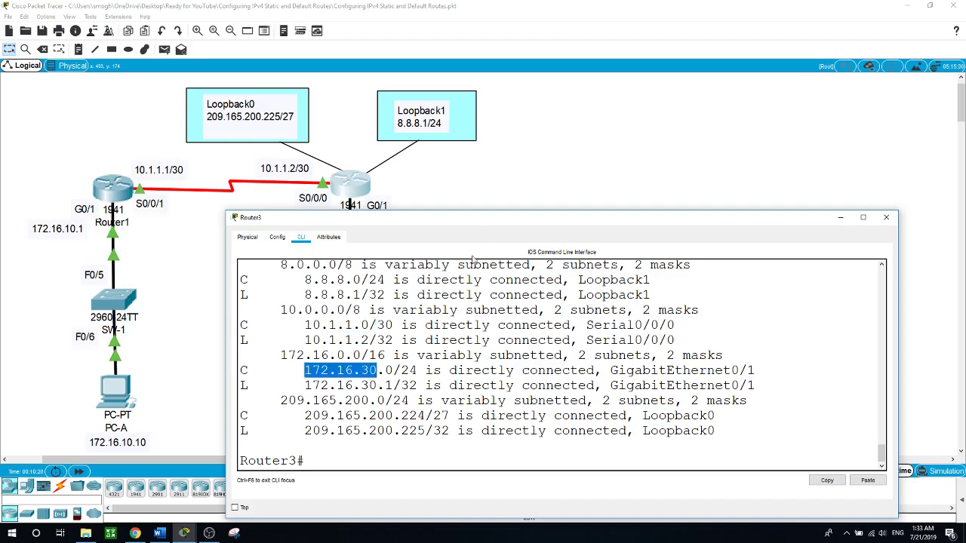
drag(487, 226, 502, 253)
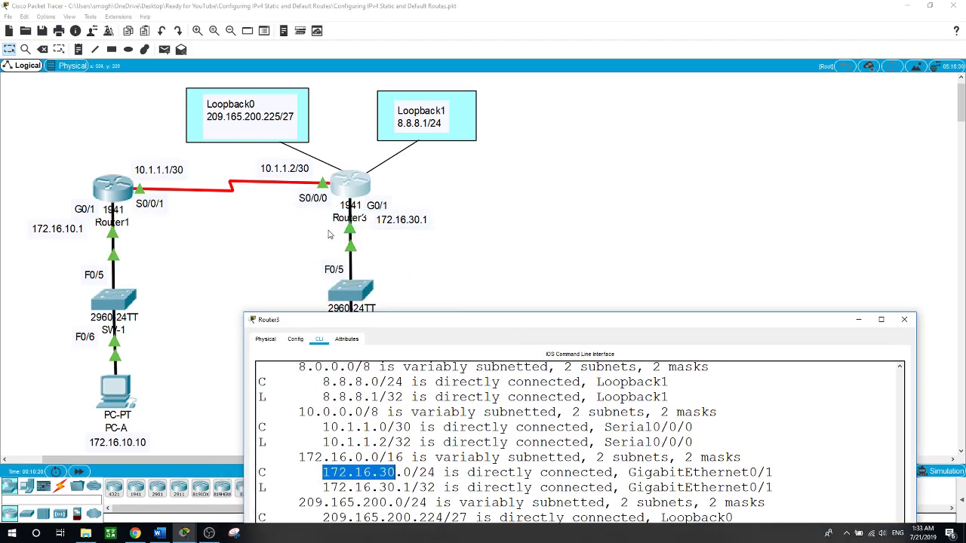
drag(327, 230, 408, 276)
click(351, 183)
drag(482, 325, 474, 217)
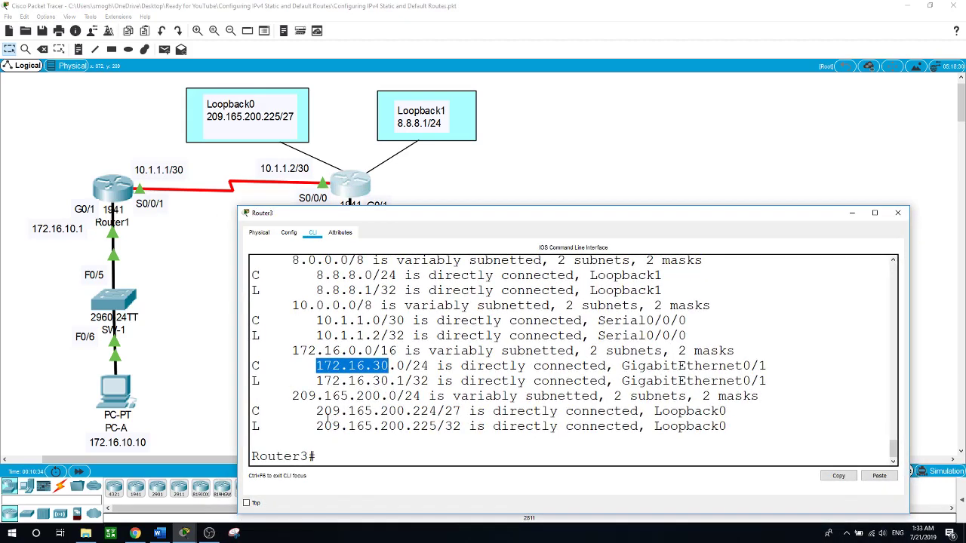
drag(316, 411, 397, 411)
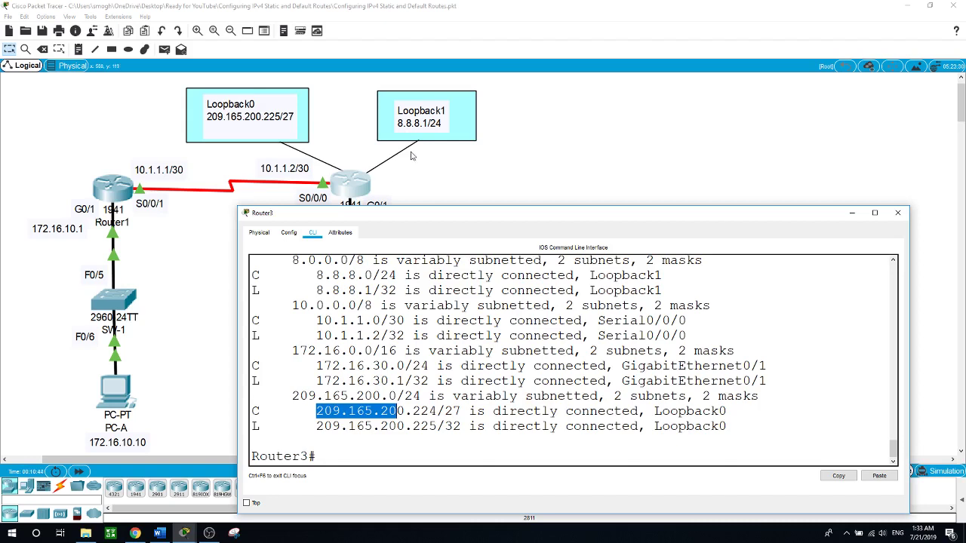
click(571, 139)
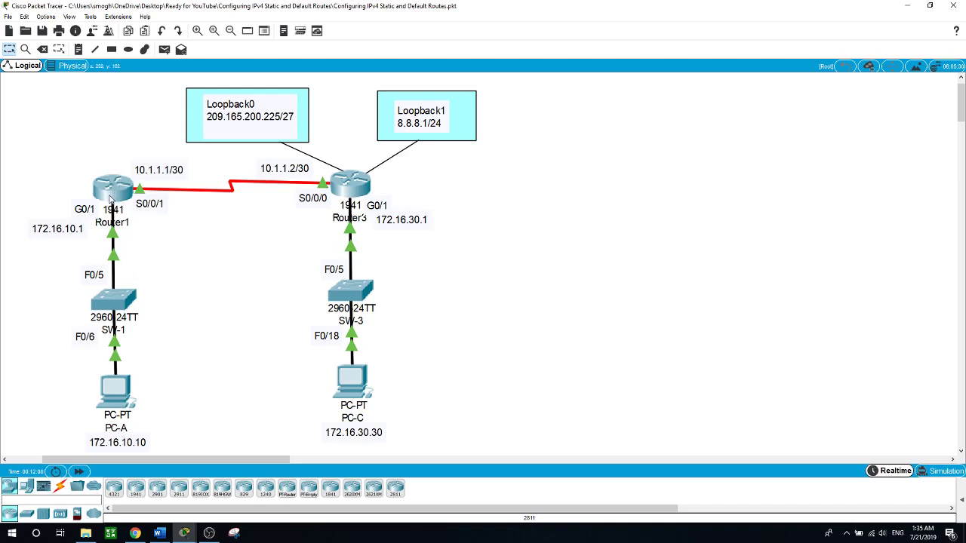
drag(268, 238, 465, 449)
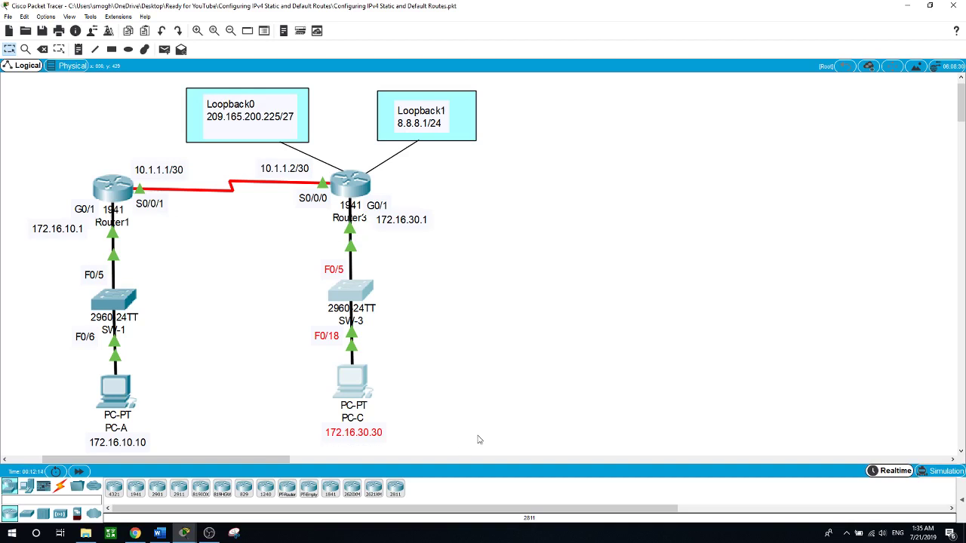
click(527, 336)
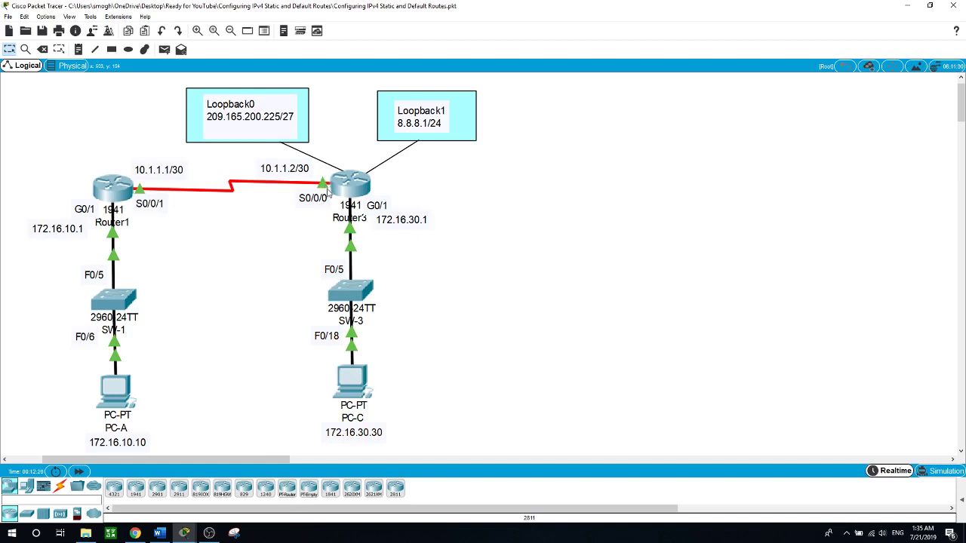
- Configure a static route on Router1 to network 172.16.30.0 with mask 255.255.255.0 and next hop 10.1.1.2
click(115, 190)
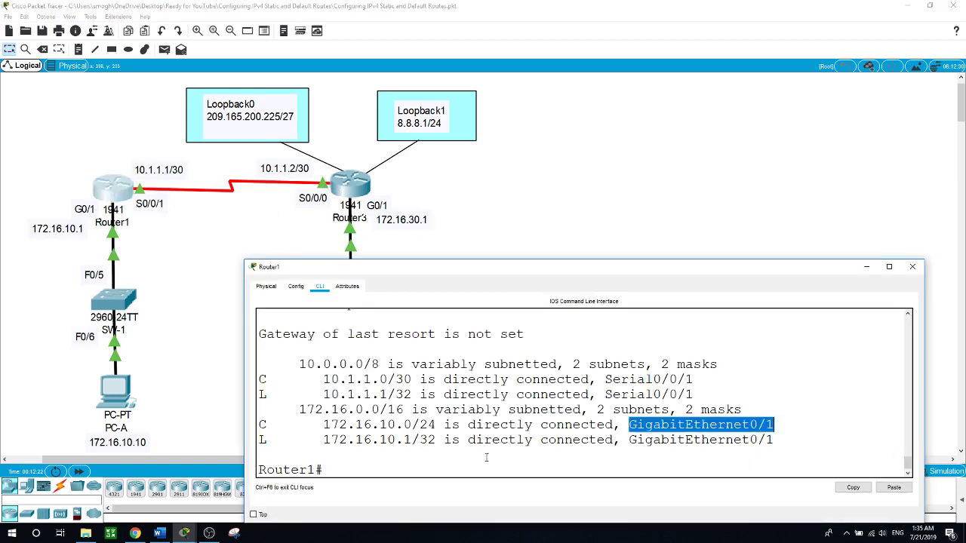
click(473, 471)
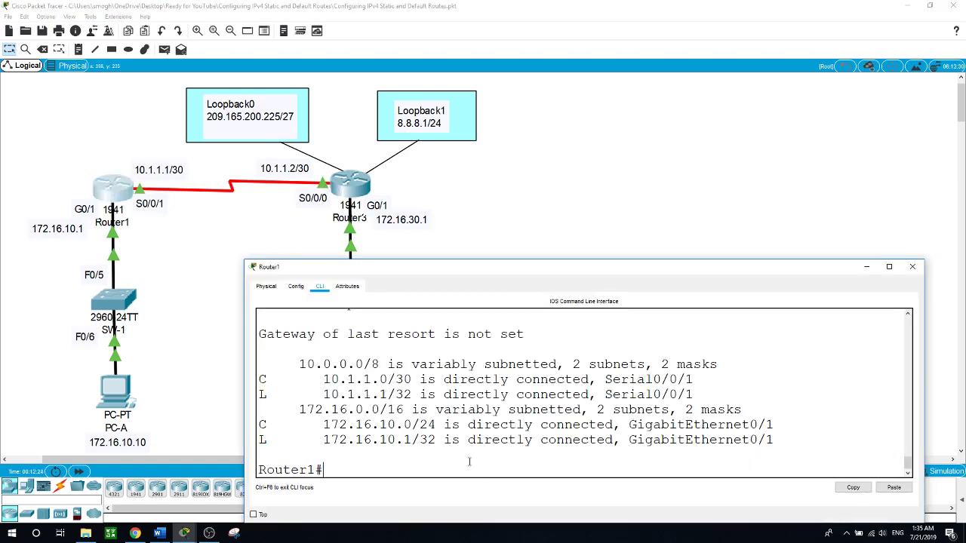
text(conf t)
key(Return)
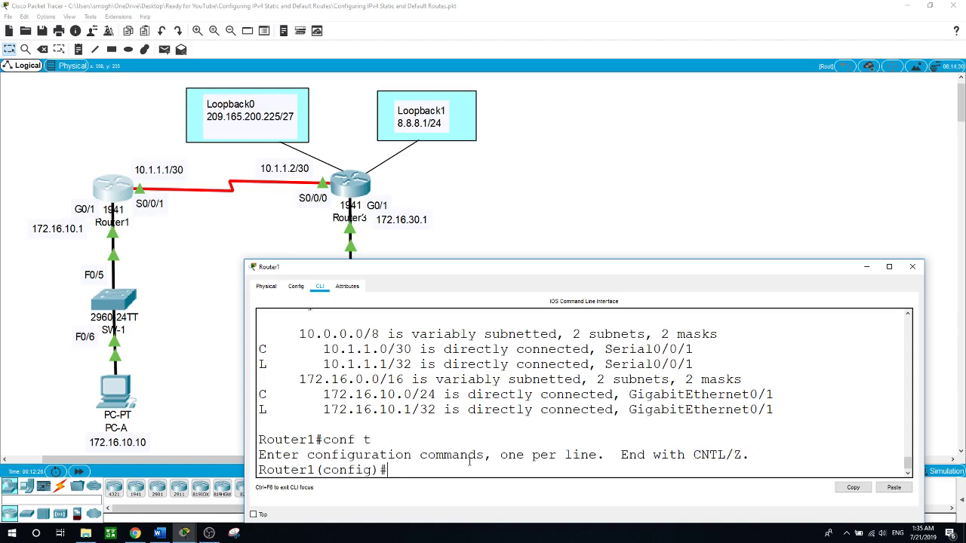
text(ip route 172.16.30.0)
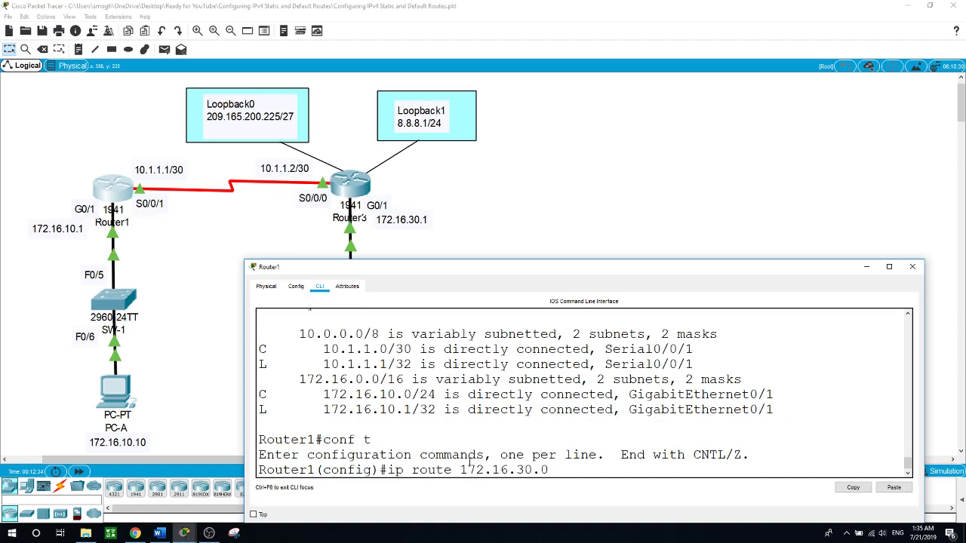
text( 255.255.255.0)
click(174, 289)
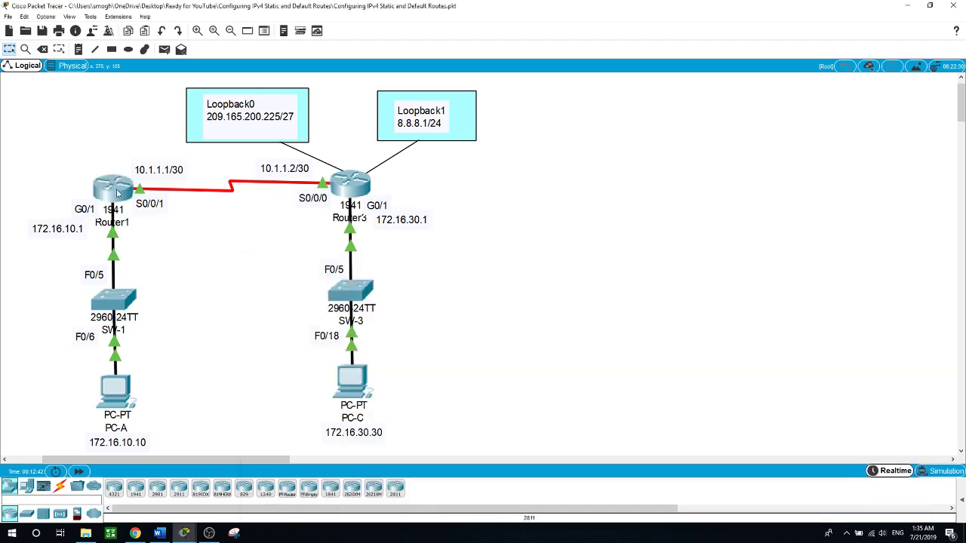
drag(231, 249, 477, 444)
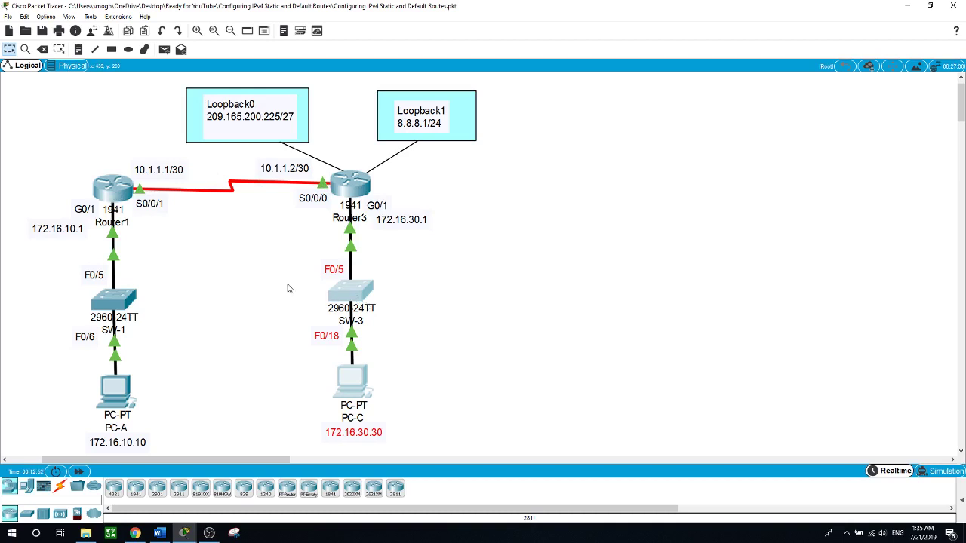
click(123, 195)
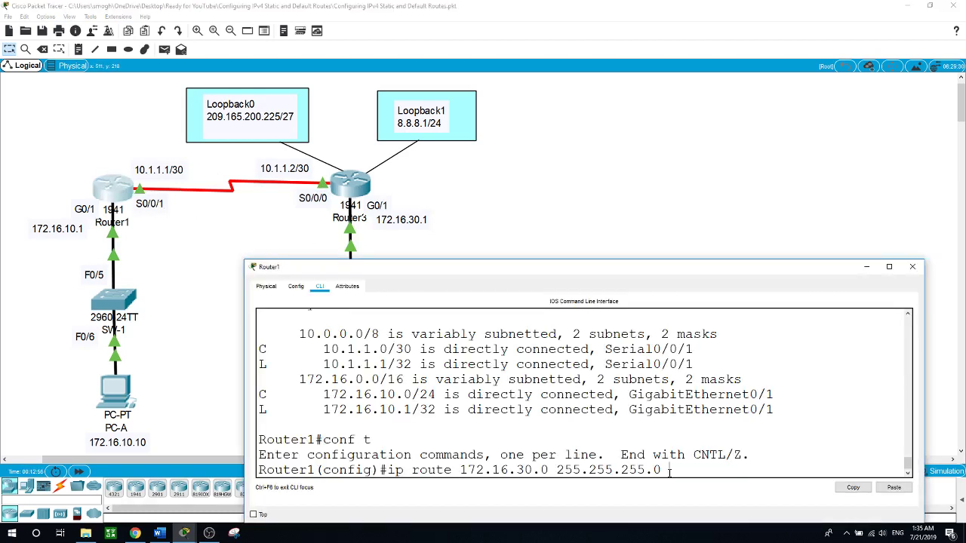
text(10.1.1.2)
key(Return)
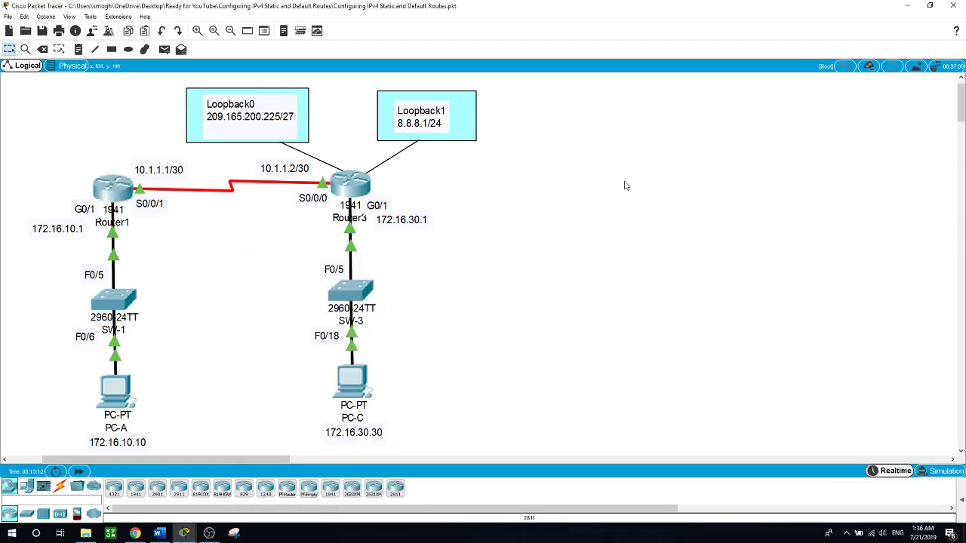
- Exit configuration mode on Router1, run show ip route and examine the static route entry for 172.16.30.0/24
click(119, 194)
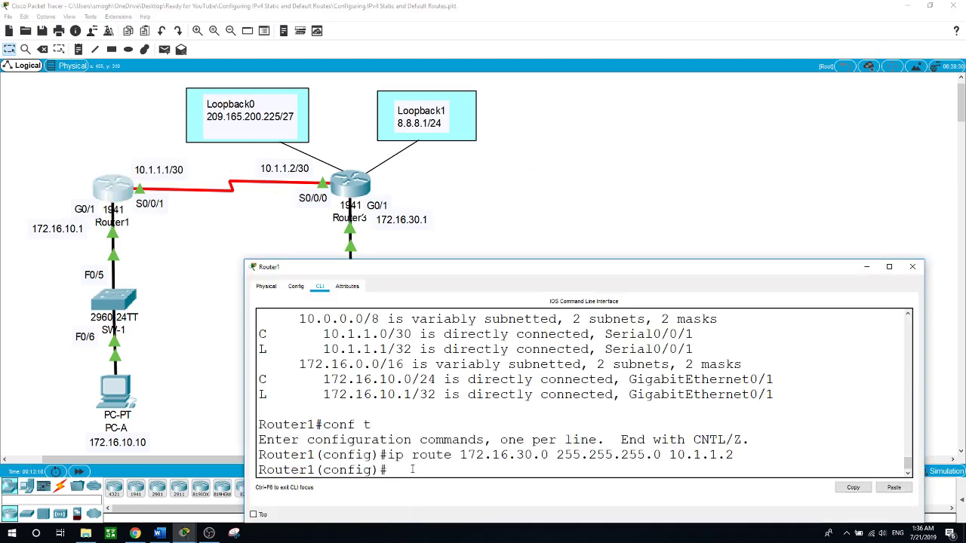
text(end)
key(Return)
text(show ip route)
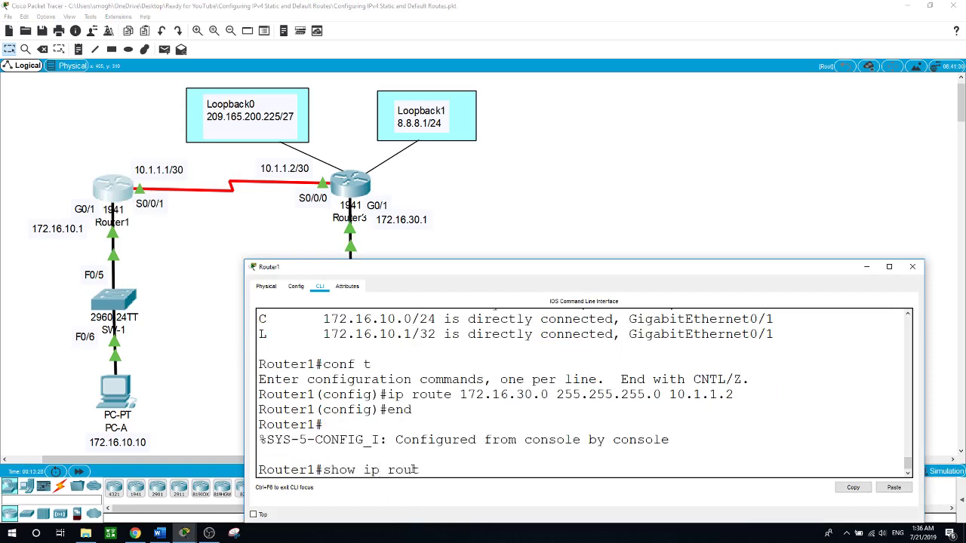
key(Return)
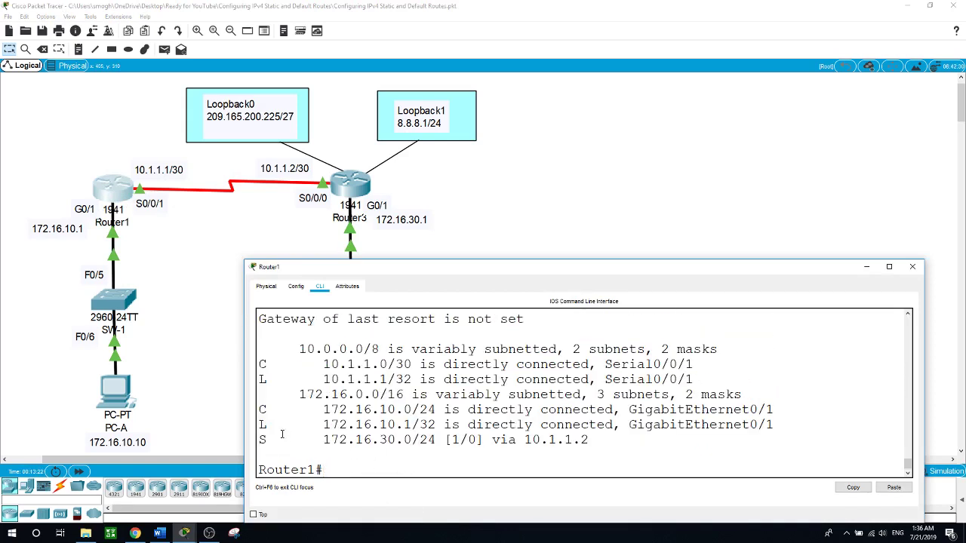
drag(274, 439, 263, 446)
drag(323, 441, 414, 445)
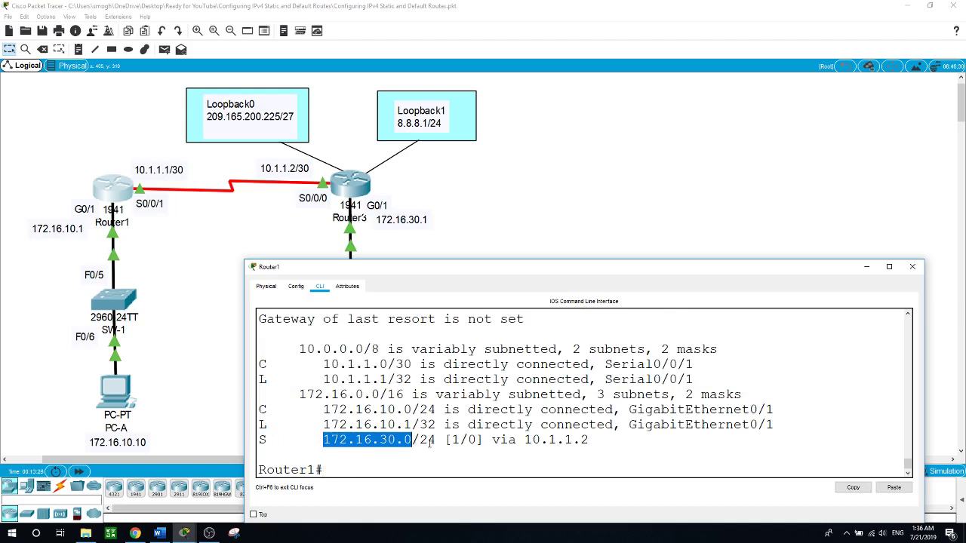
drag(419, 443, 517, 440)
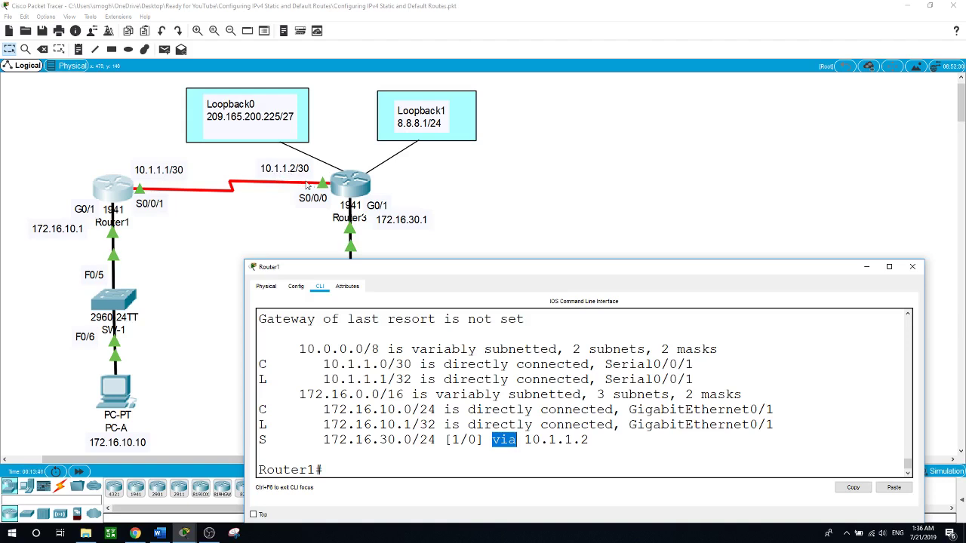
- Ping PC-C at 172.16.30.30 from PC-A's command prompt
click(509, 192)
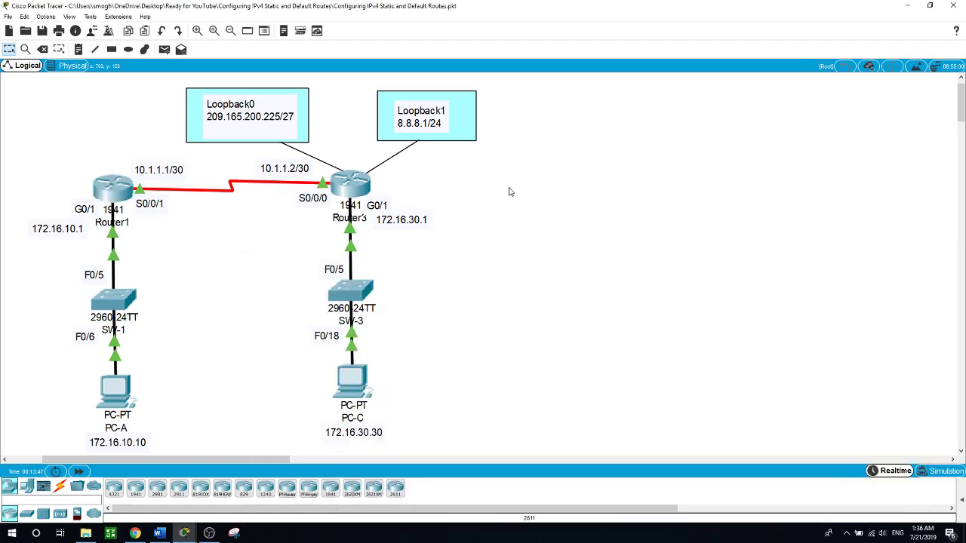
mouse_move(362, 411)
click(125, 400)
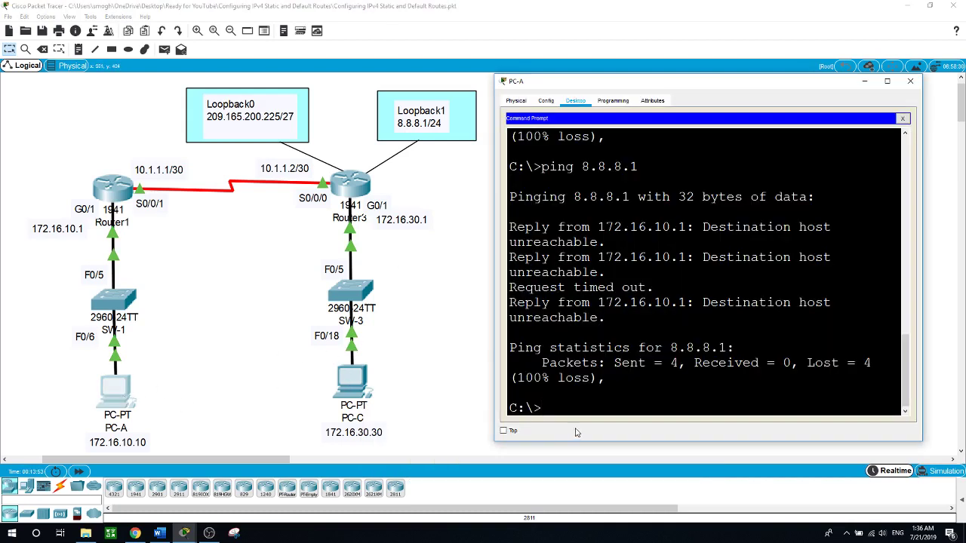
key(Up)
key(Up)
key(Up)
key(BackSpace)
text(30.30)
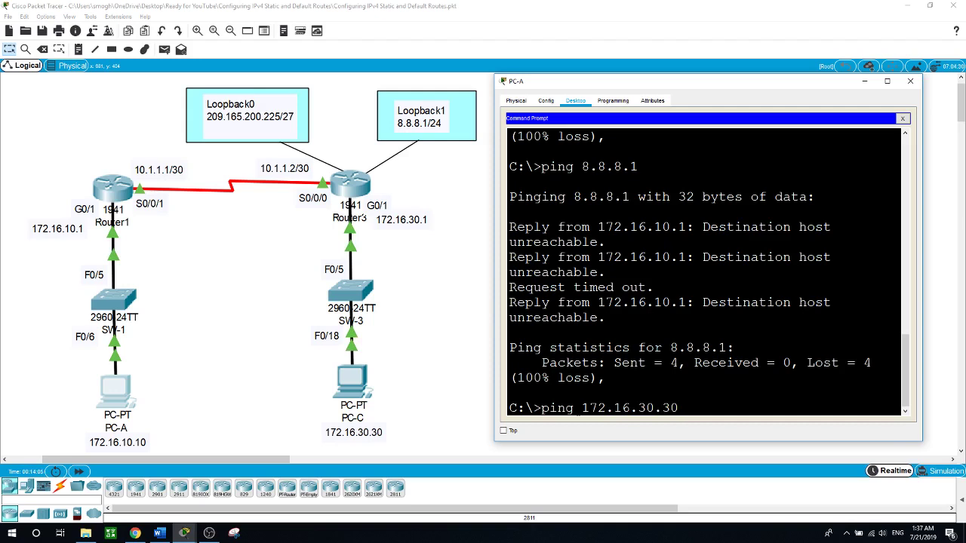
key(Return)
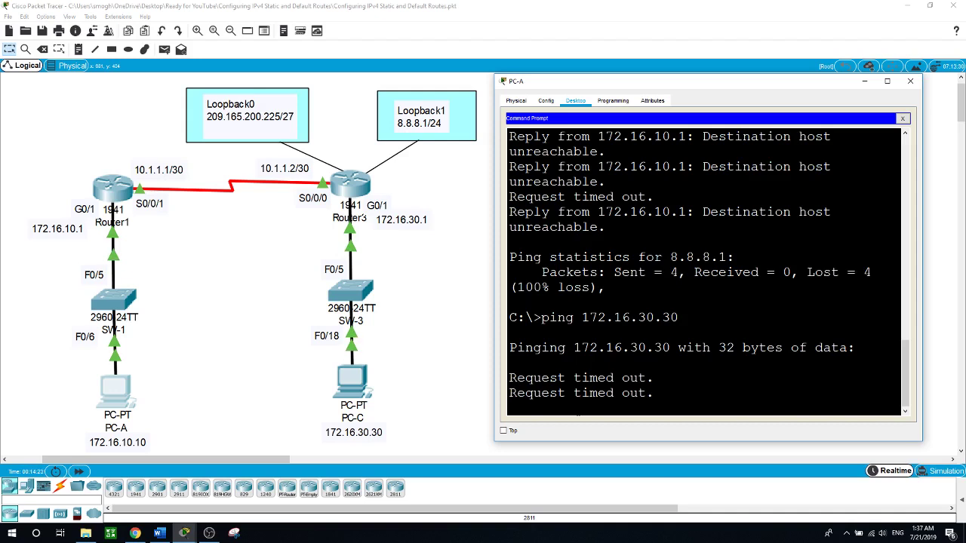
click(445, 400)
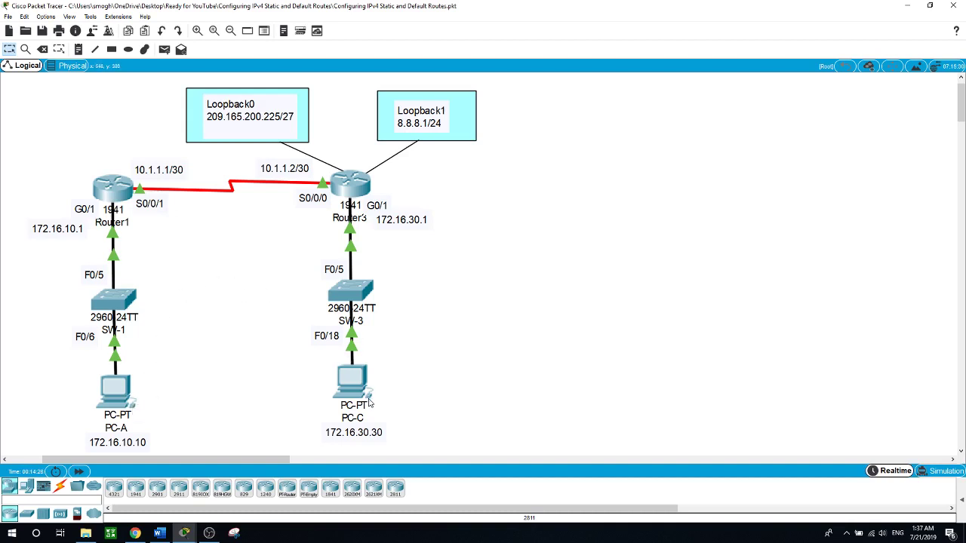
- Examine the topology path between PC-A's LAN and Router3 to identify the return route that Router3 needs
mouse_move(367, 396)
mouse_move(337, 189)
drag(49, 245, 226, 448)
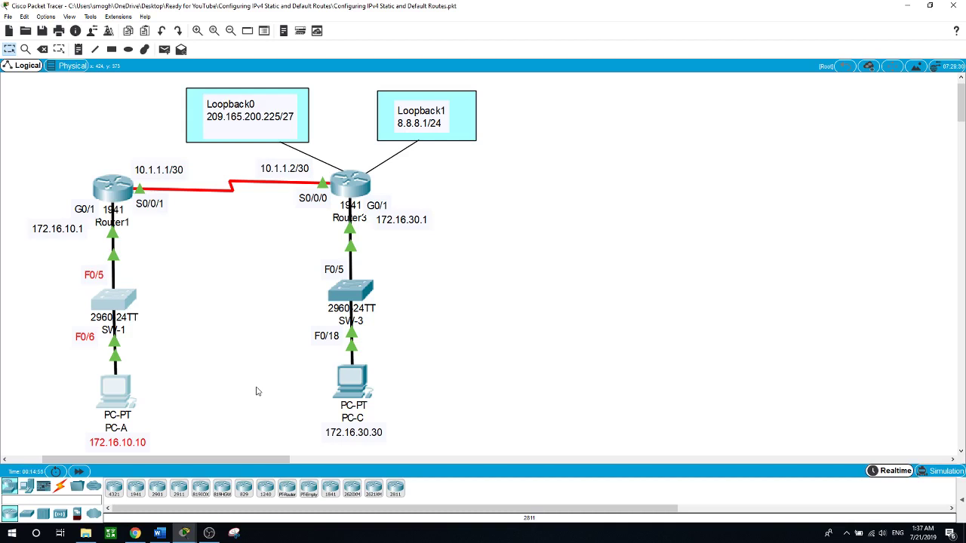
click(256, 391)
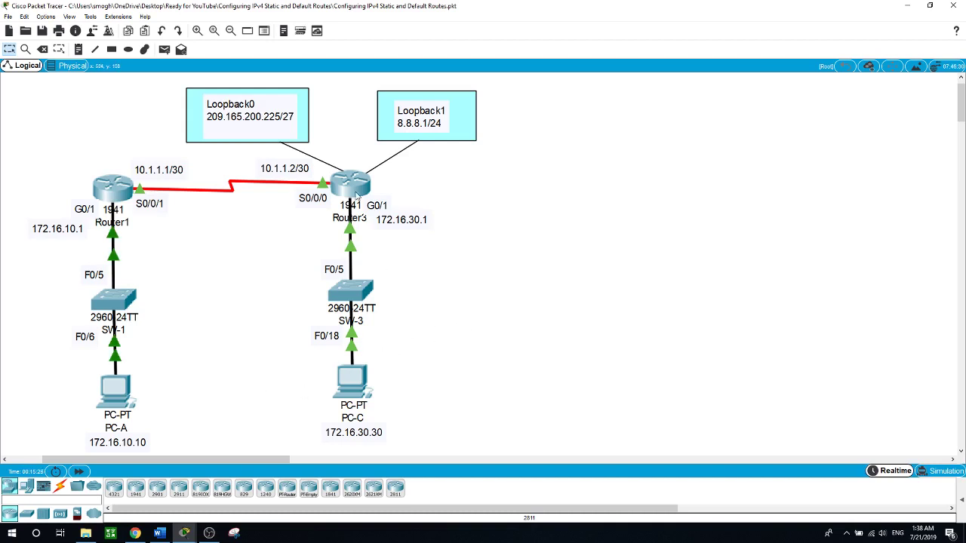
drag(26, 258, 215, 445)
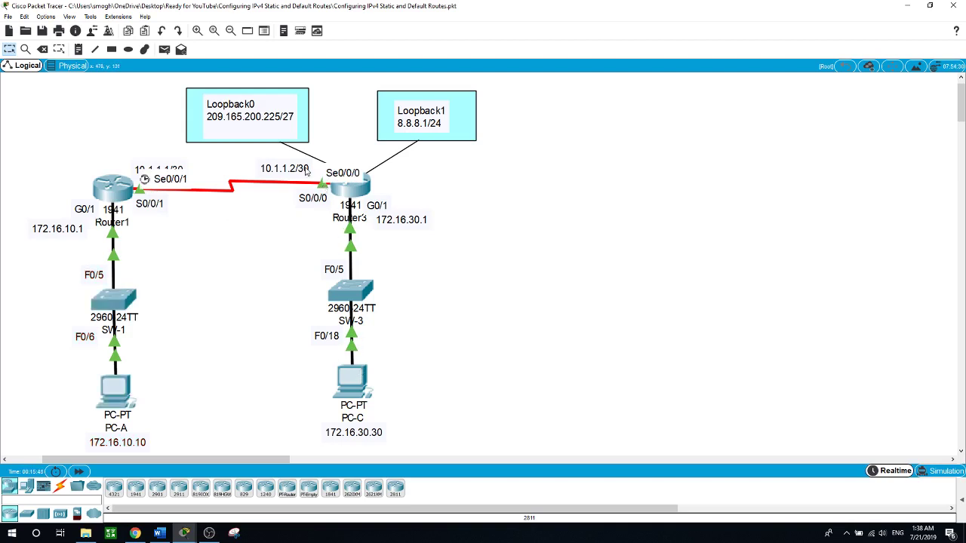
mouse_move(308, 172)
mouse_down()
mouse_move(326, 184)
mouse_move(308, 176)
mouse_up()
- Configure a static route on Router3 to network 172.16.10.0 with mask 255.255.255.0 through exit interface s0/0/0
click(360, 196)
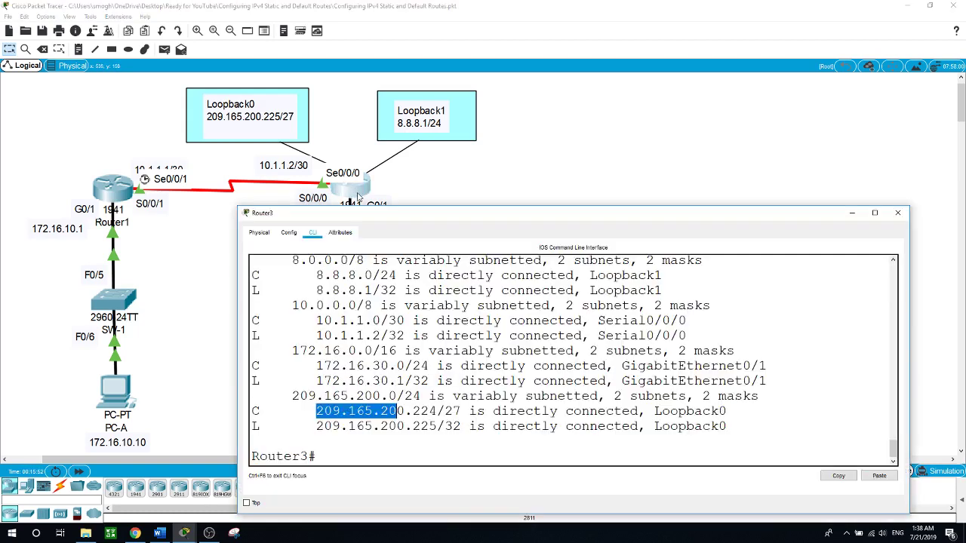
click(427, 457)
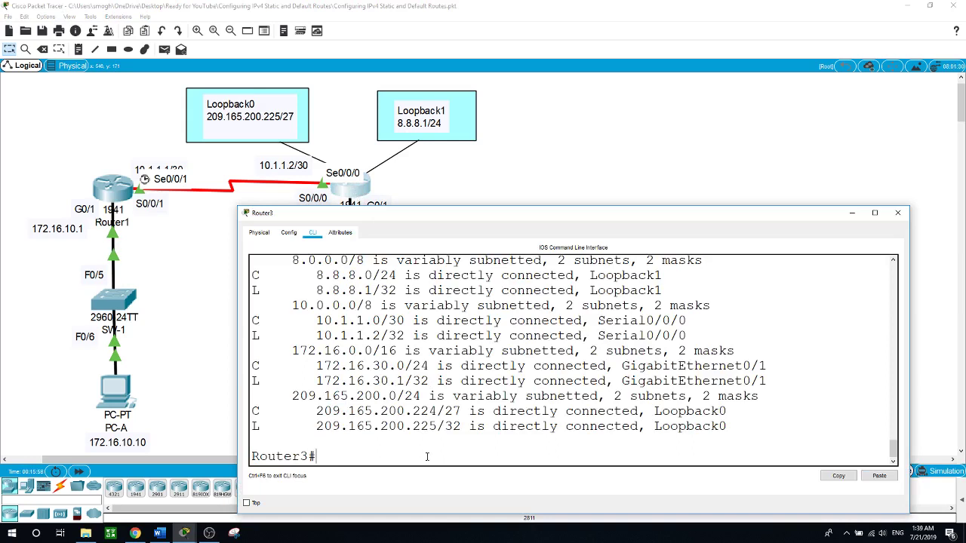
text(conf t)
key(Return)
text(ig)#i)
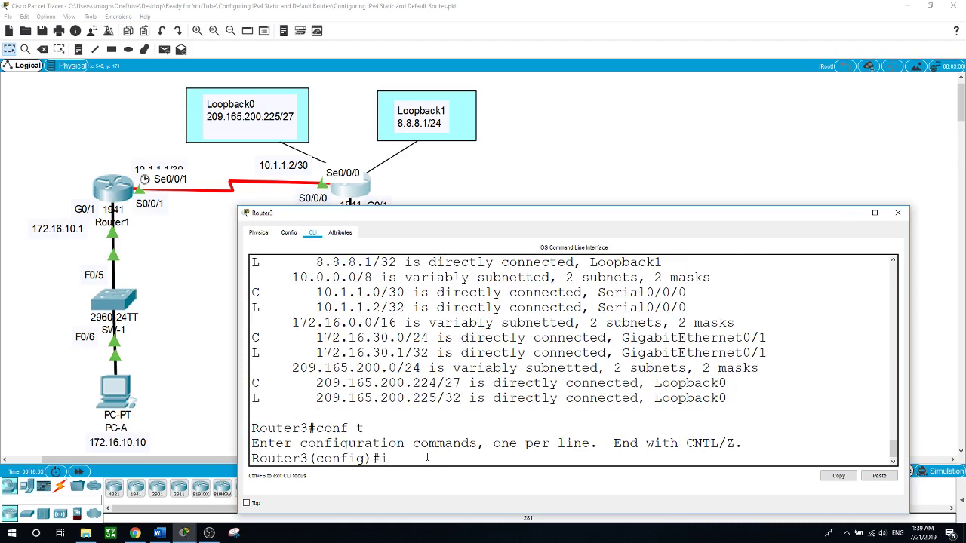
text(p route 172.16.10.0 255.)
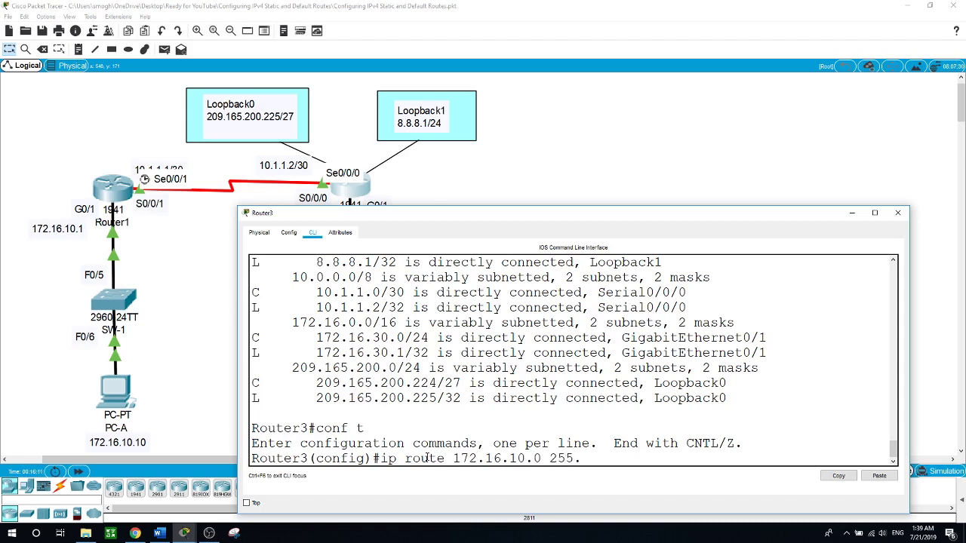
text(255.255.0)
click(344, 184)
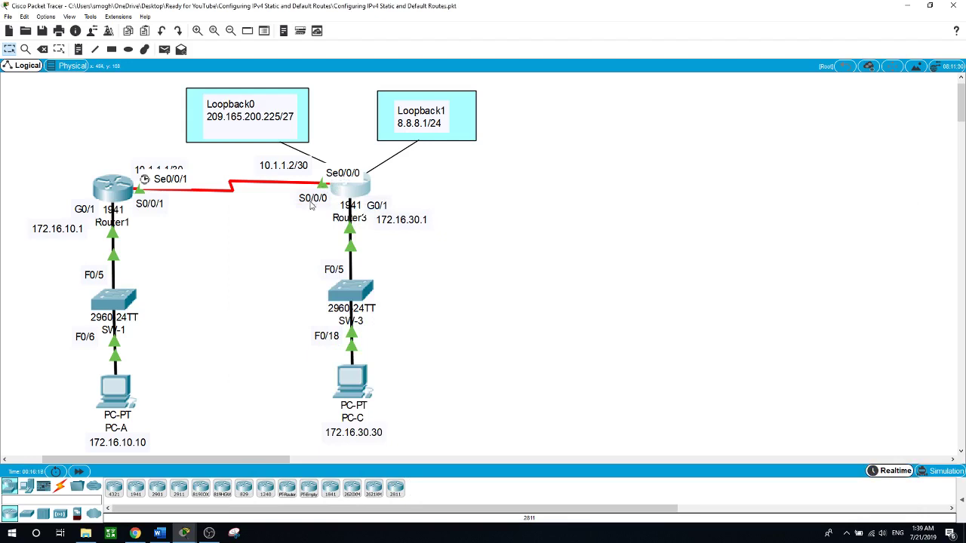
click(352, 198)
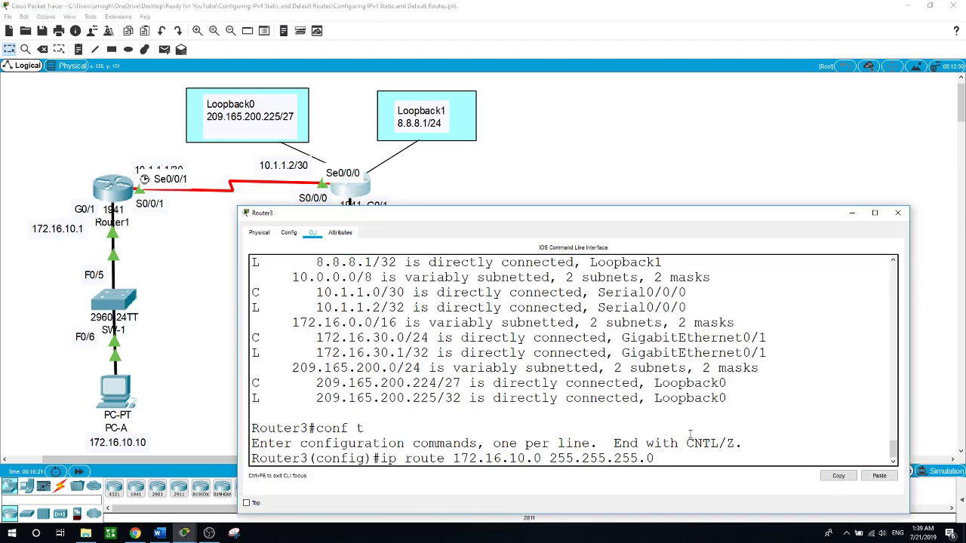
text(s0/0/0)
key(Return)
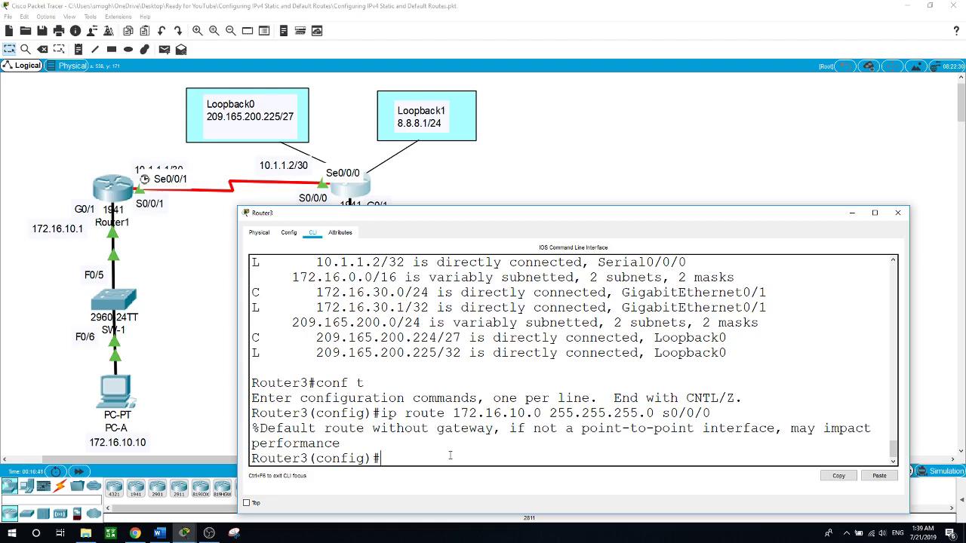
- Exit configuration mode on Router3 and display its full routing table with show ip route
text(exit)
key(Return)
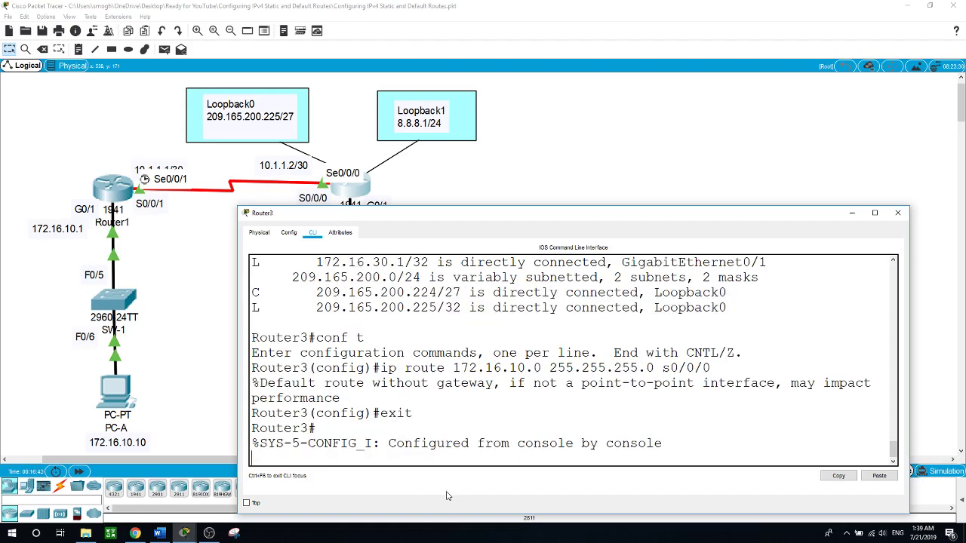
text(show ip route)
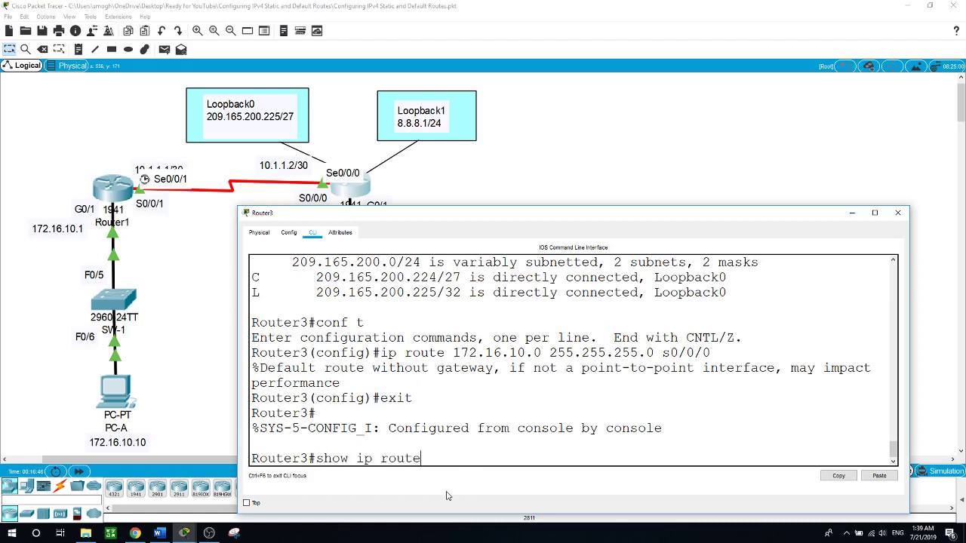
key(Return)
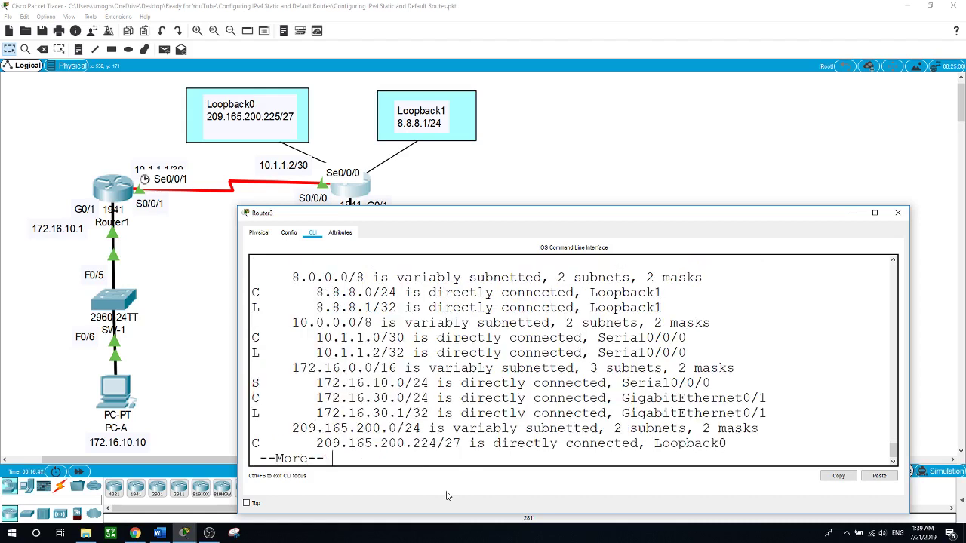
key(space)
scroll(434, 366, up, 1)
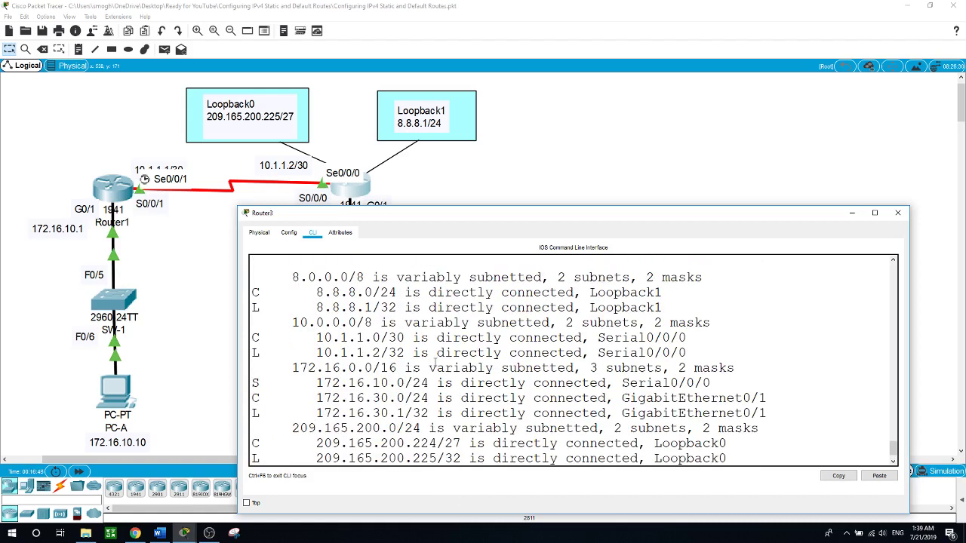
- Enlarge Router3's CLI window and examine the static route entry for 172.16.10.0/24
key(alt+F4)
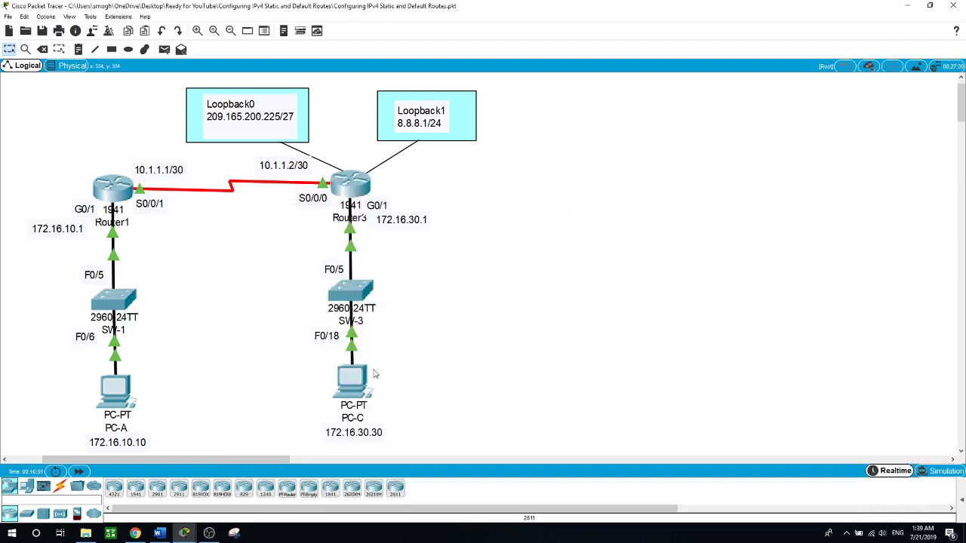
click(351, 178)
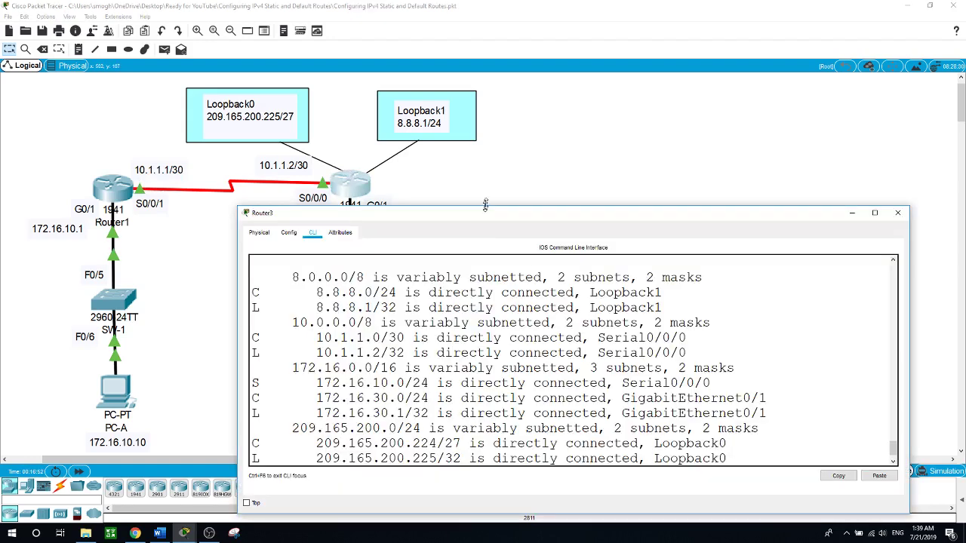
drag(485, 205, 485, 130)
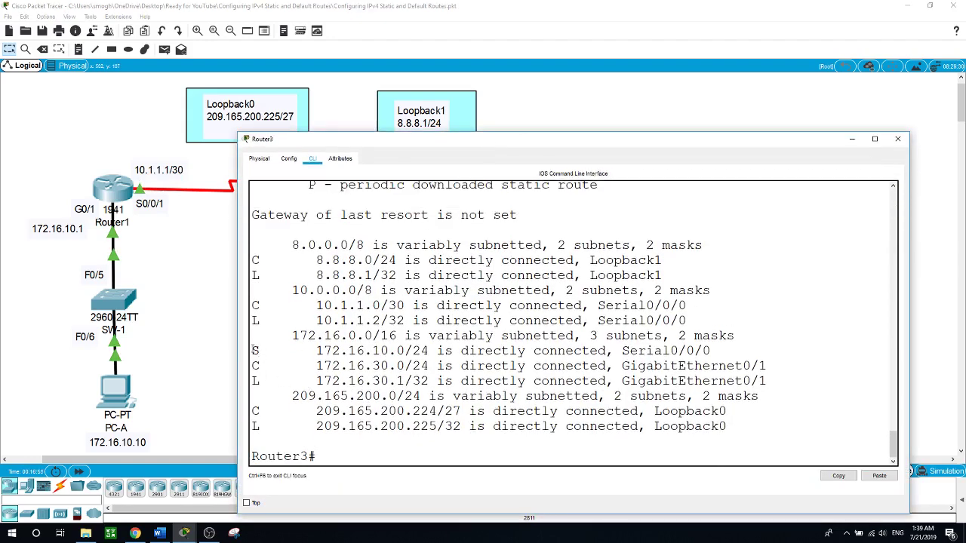
drag(253, 350, 408, 350)
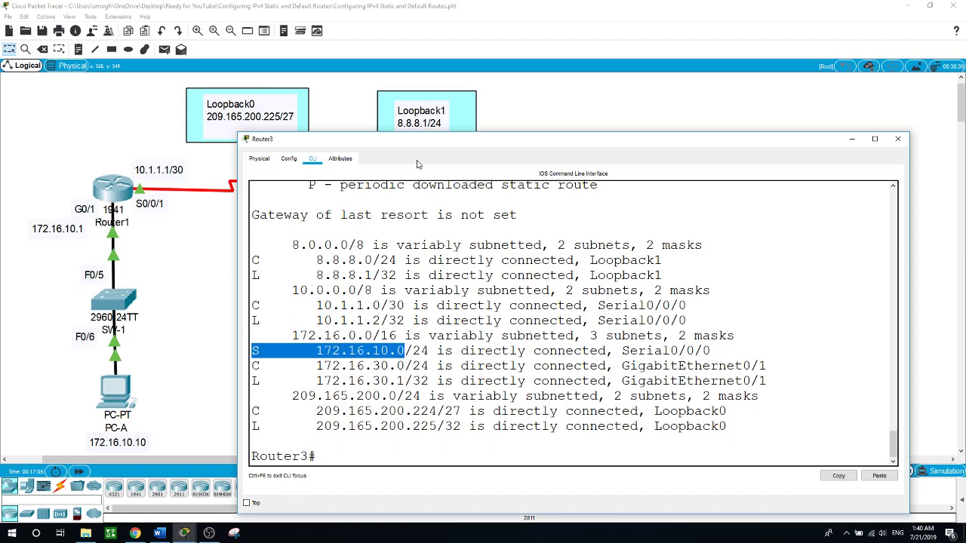
click(548, 125)
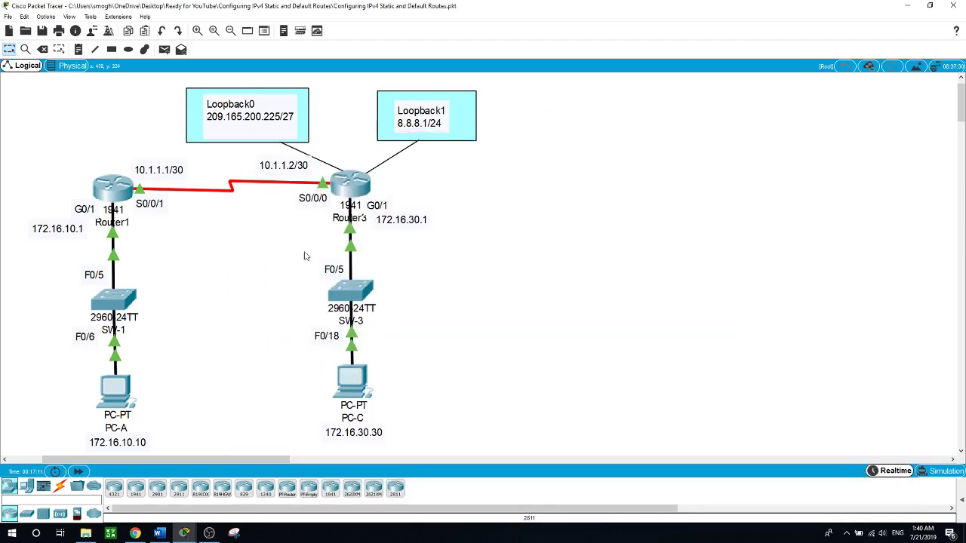
- Locate the LANs of Router1 and Router3 in the topology and repeat the ping from PC-A to 172.16.30.30
drag(63, 263, 191, 360)
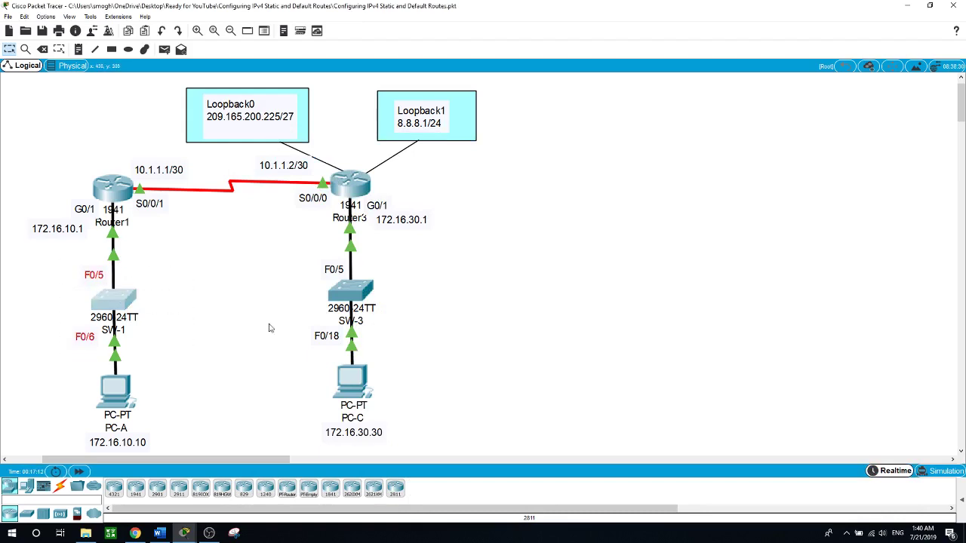
drag(302, 264, 438, 321)
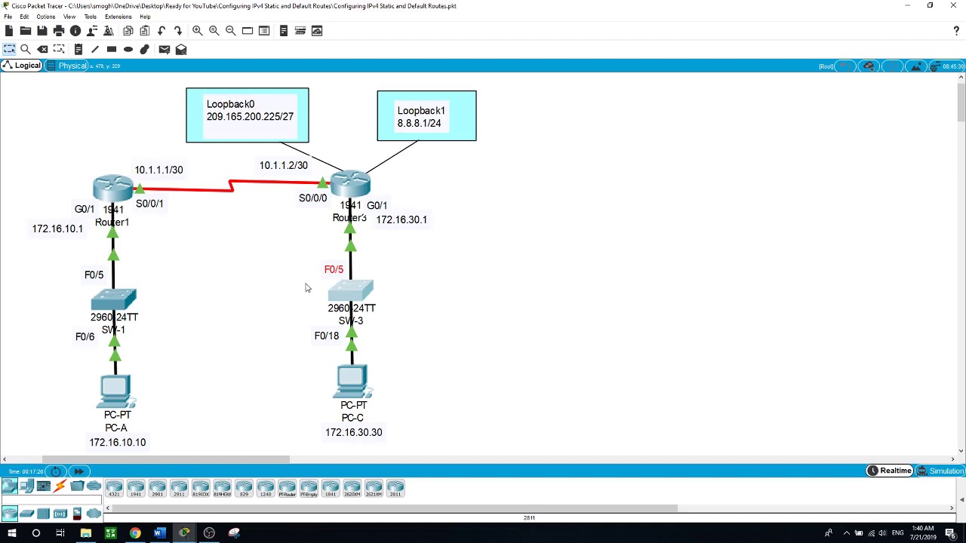
click(116, 402)
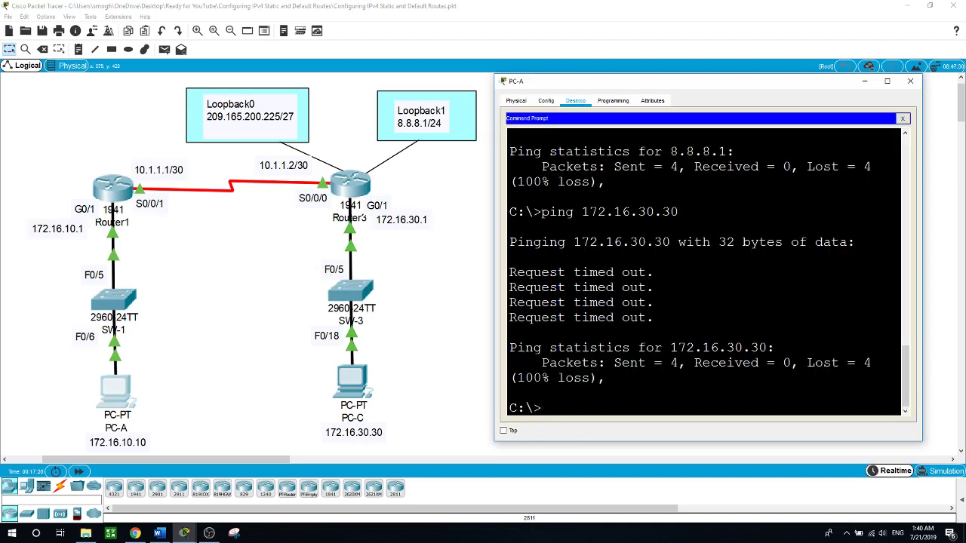
key(Up)
key(Return)
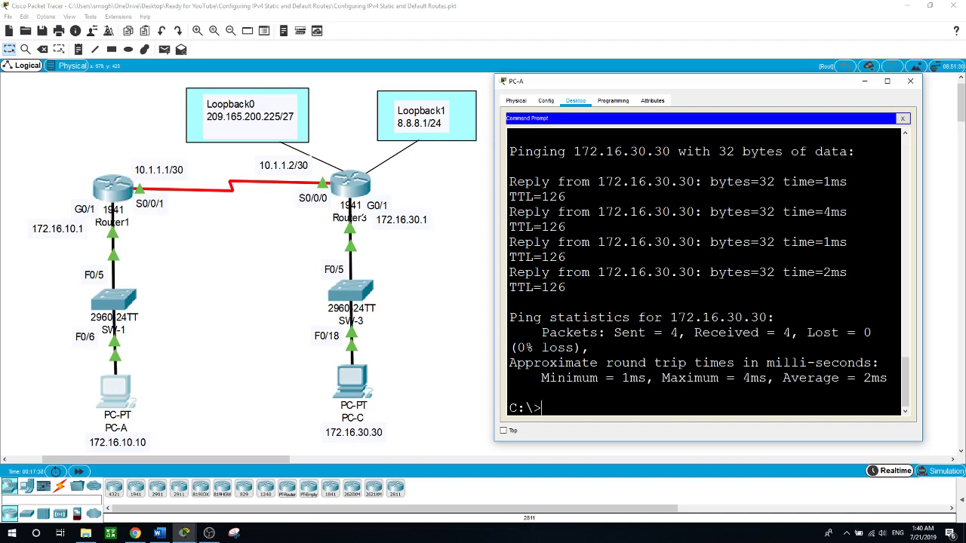
key(alt+F4)
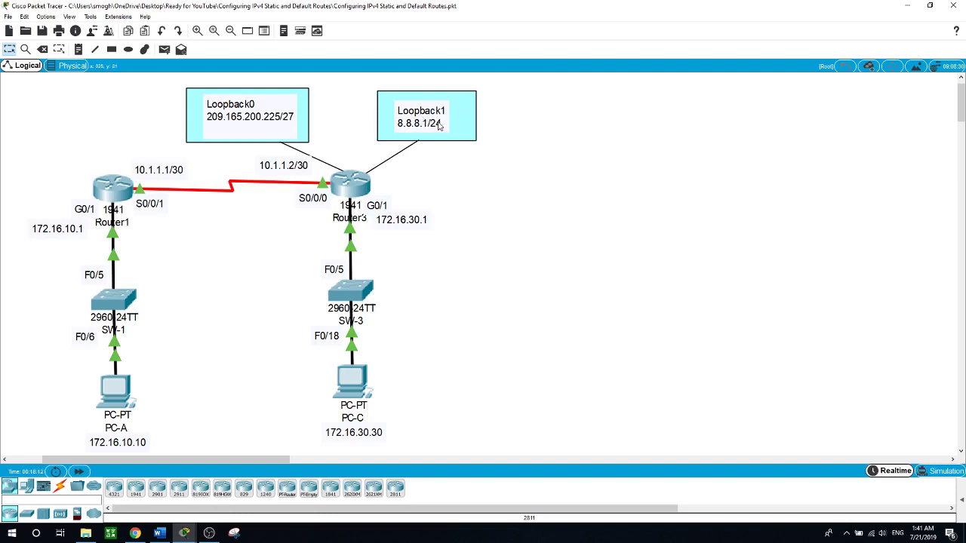
- Configure a static route on Router1 to network 8.8.8.0 with mask 255.255.255.0 through exit interface s0/0/1
click(125, 195)
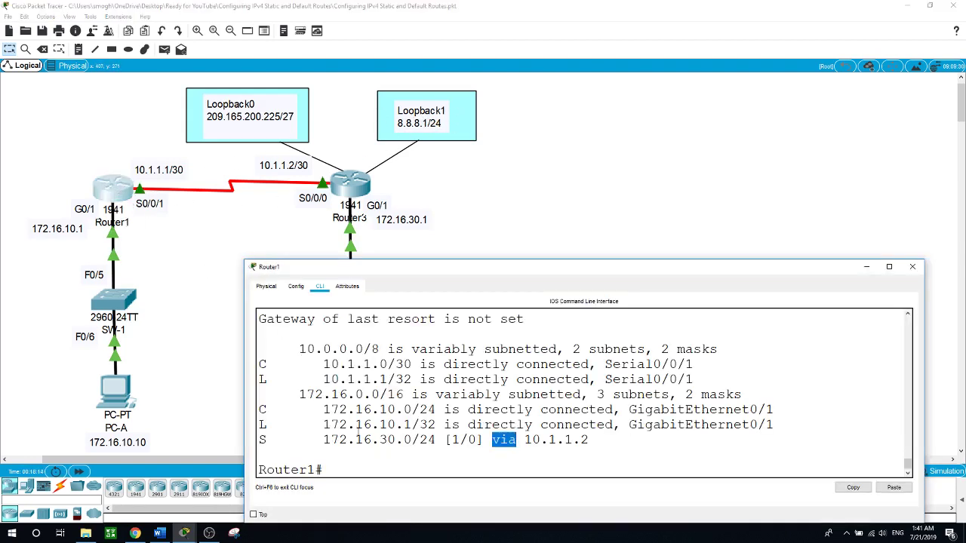
click(397, 469)
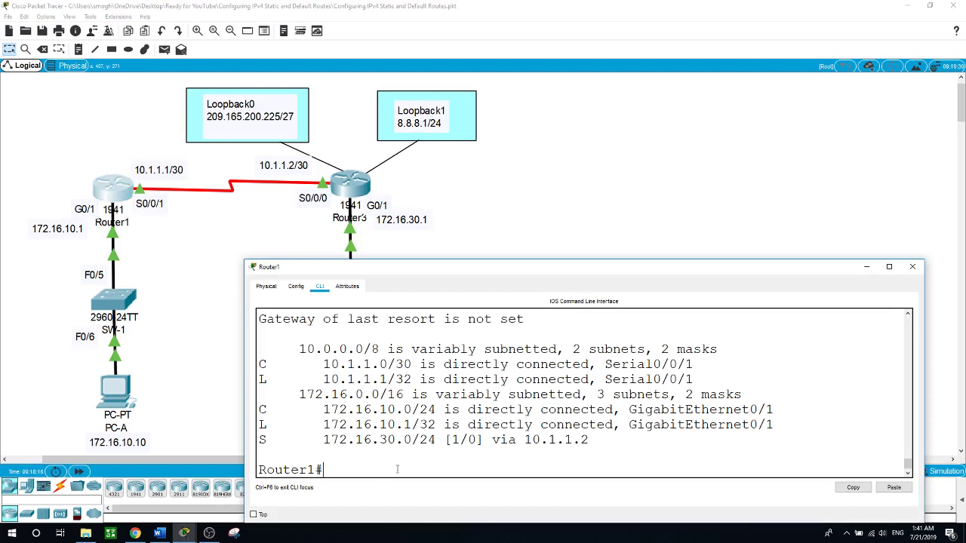
text(conf t)
key(Return)
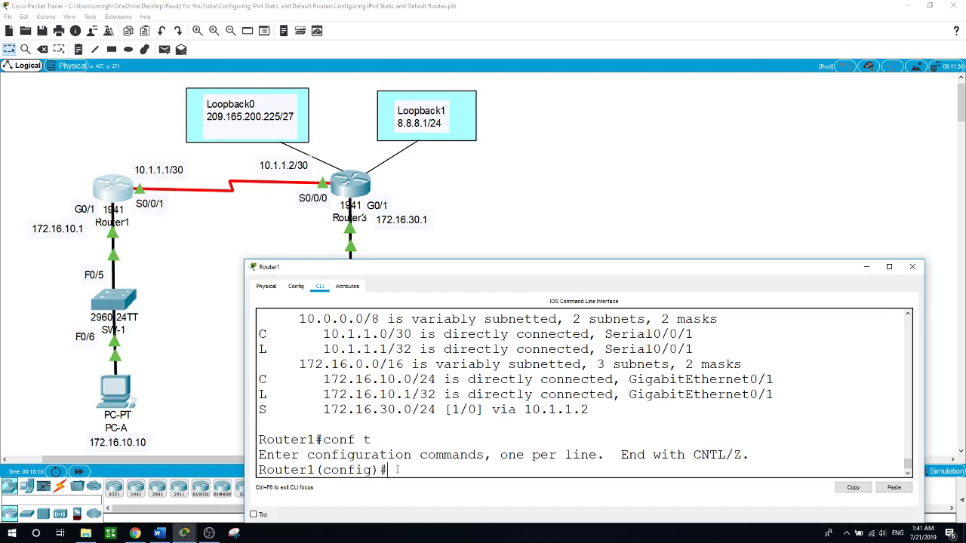
text(ip route 8.8.8.0 255.255.255)
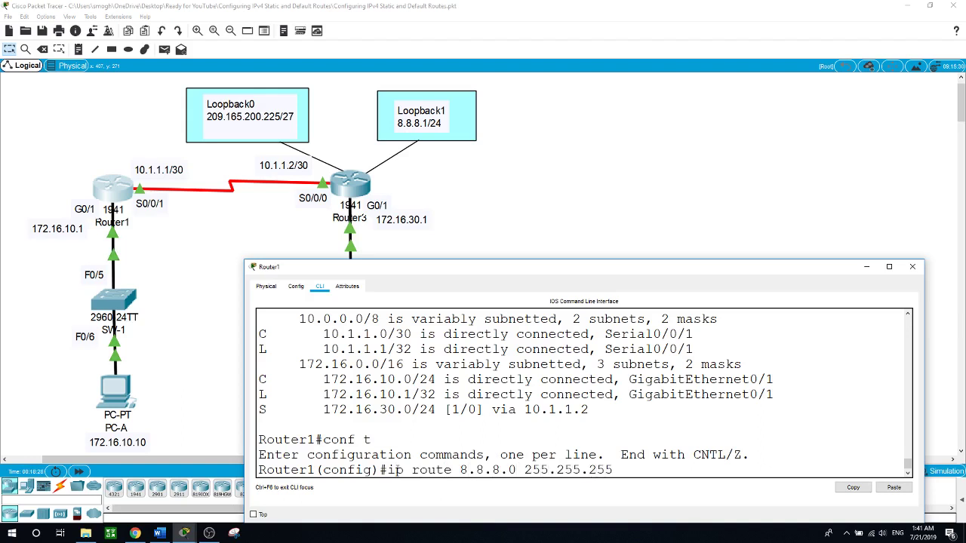
text(.0)
text( s)
text(0/0/)
text(1)
key(Return)
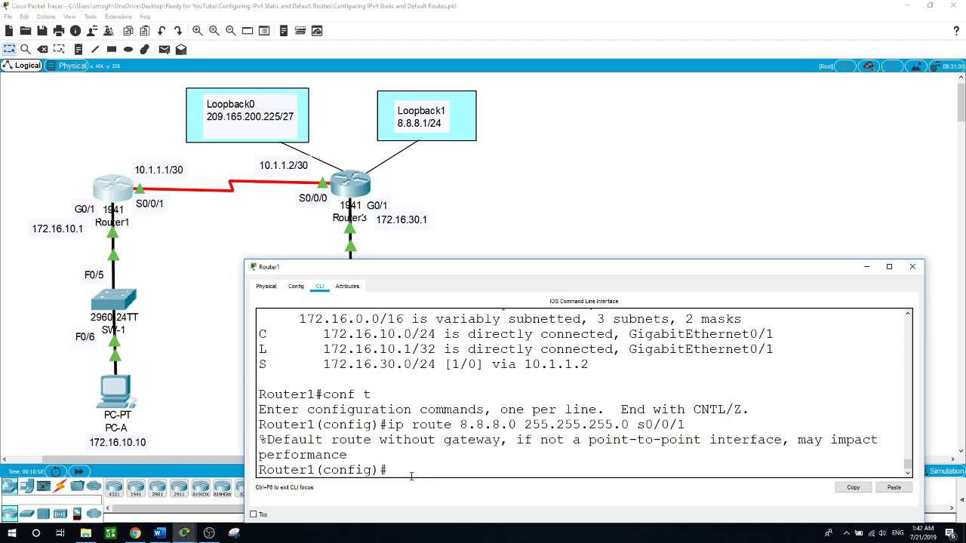
- Configure a static route on Router1 to network 209.165.200.224 with mask 255.255.255.224 through next hop 10.1.1.2
text(ip route 209.165.200)
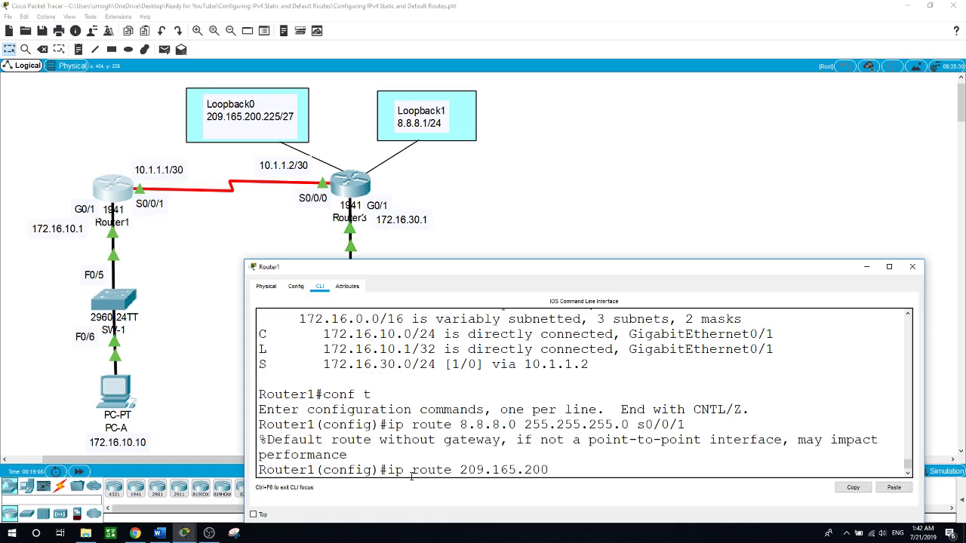
text(.224 255.255.255.224)
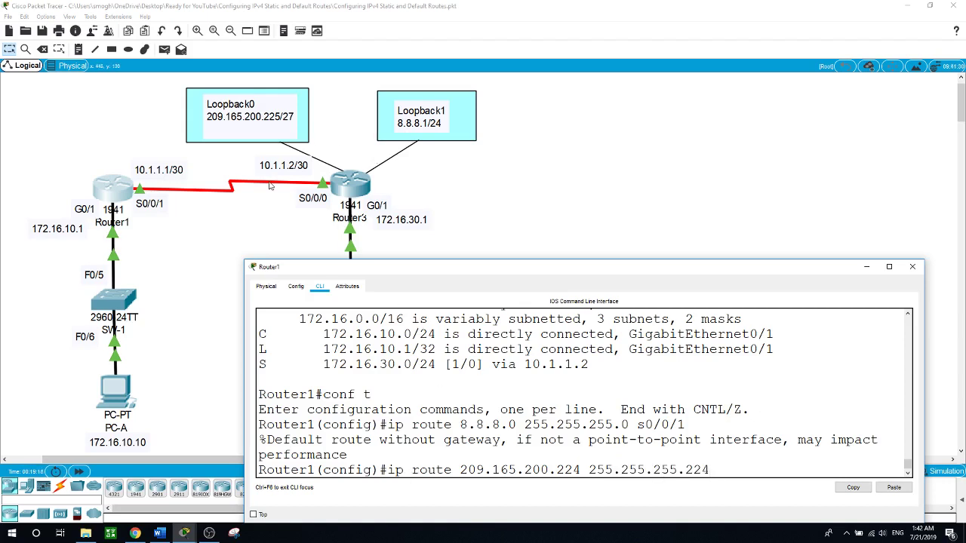
click(221, 231)
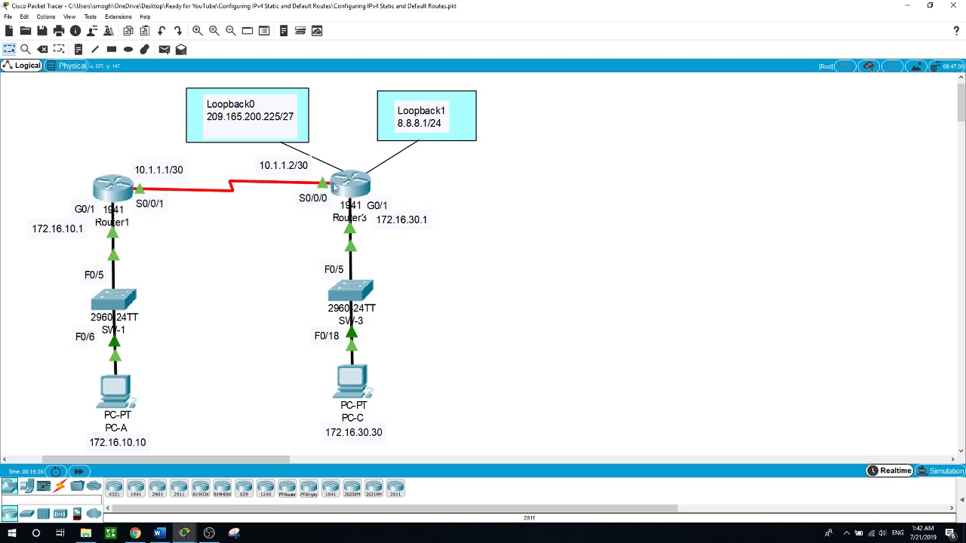
click(118, 197)
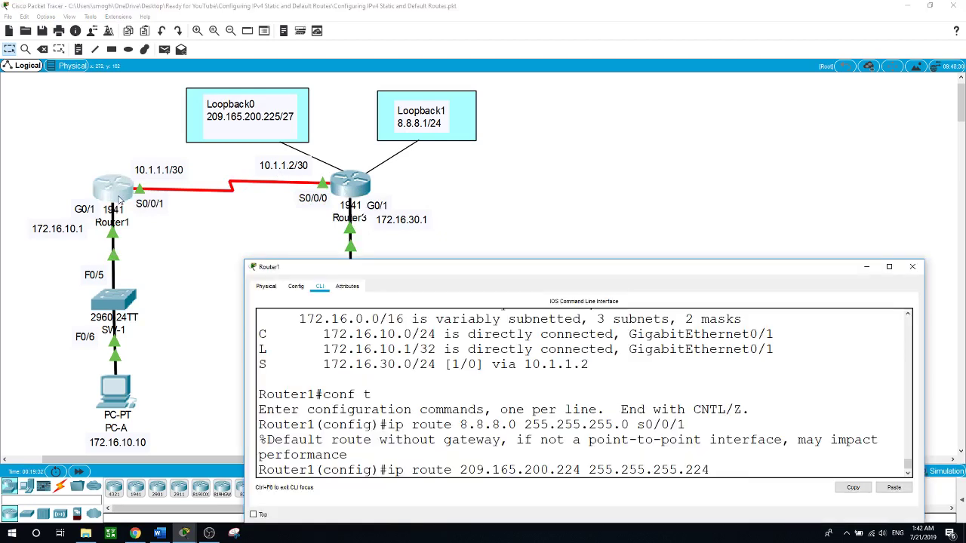
text(10.1.1.2)
key(Return)
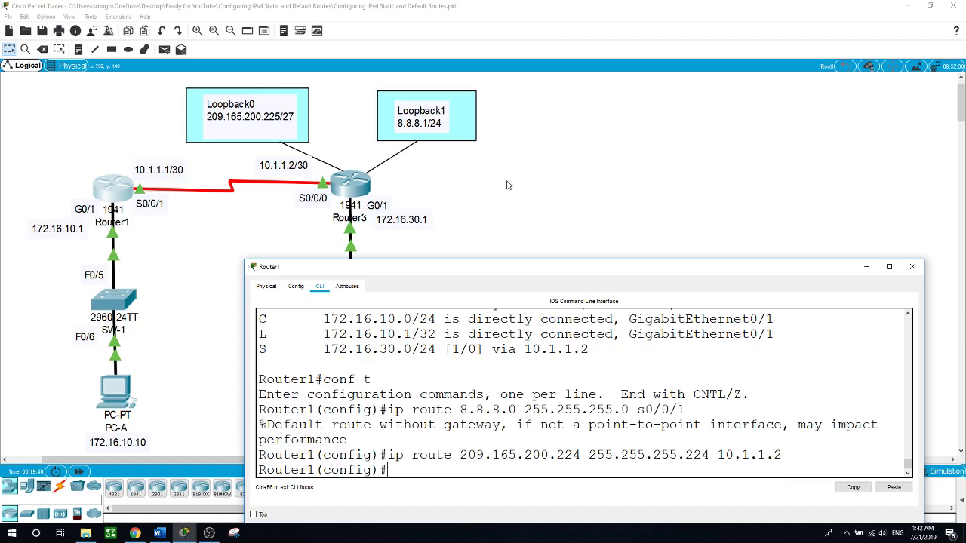
- Exit configuration mode on Router1 and display its routing table with show ip route
click(613, 218)
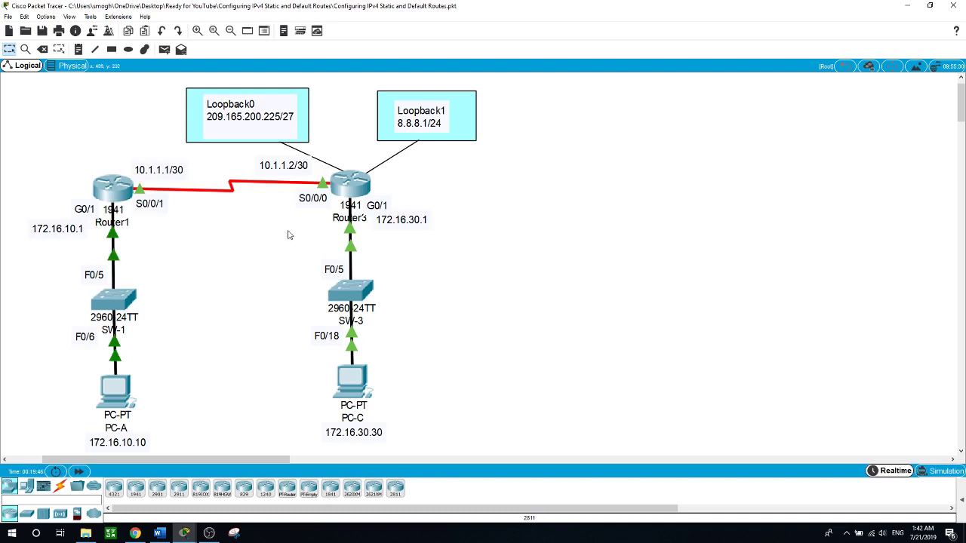
click(115, 197)
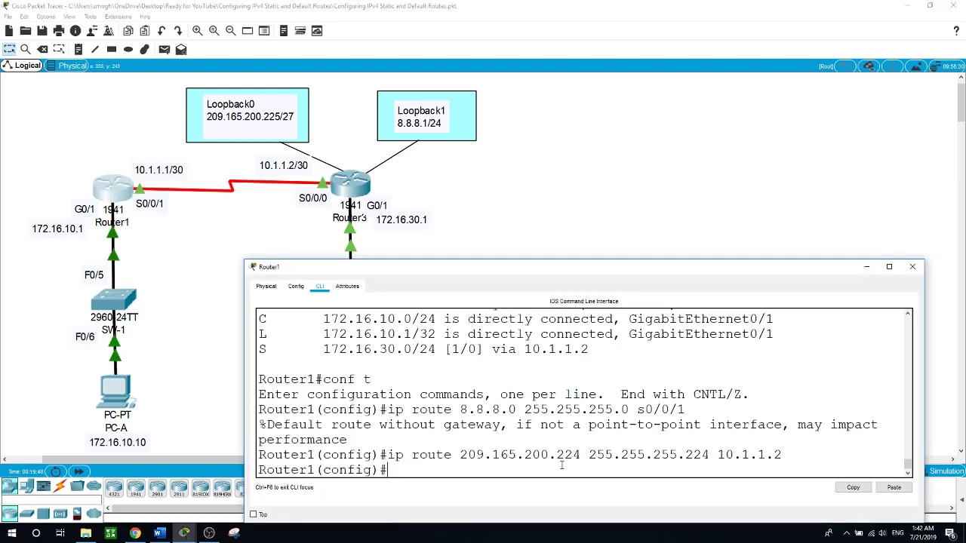
text(end)
key(Return)
text(show ip route)
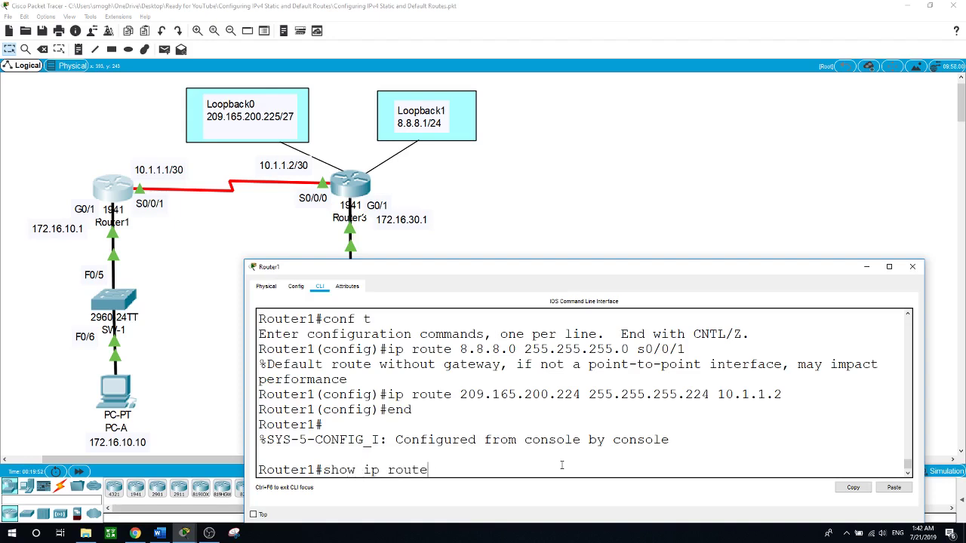
key(Return)
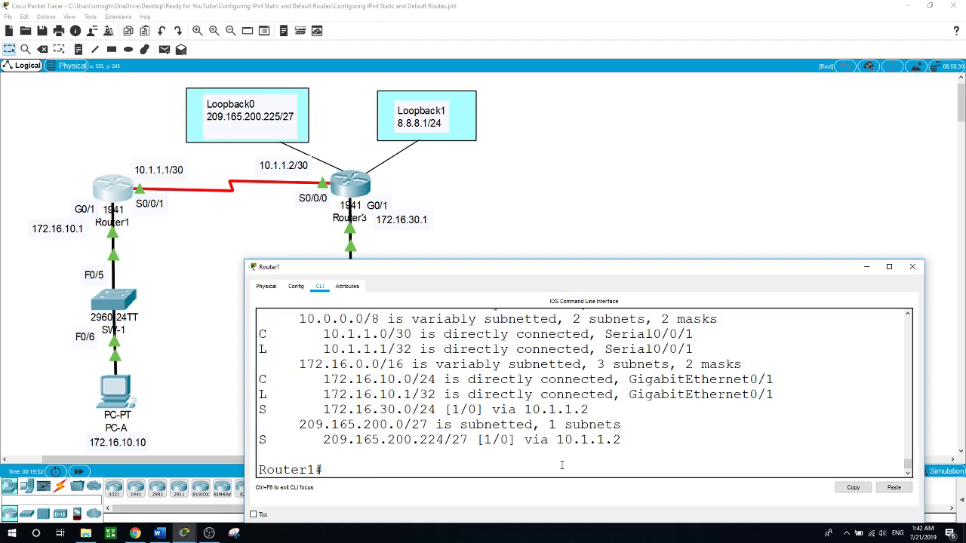
- Enlarge Router1's CLI window and examine the static route entries in its routing table against the topology
drag(604, 268, 610, 237)
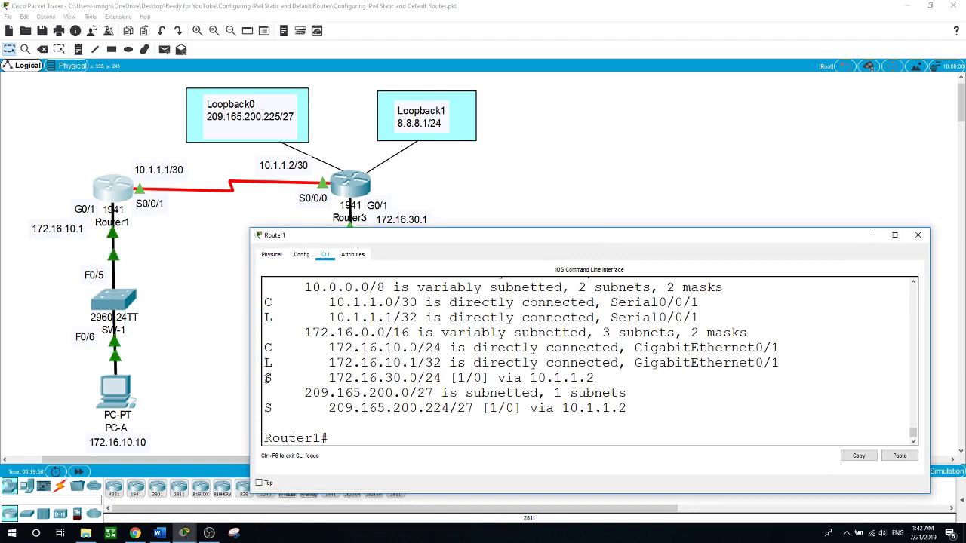
drag(264, 378, 595, 378)
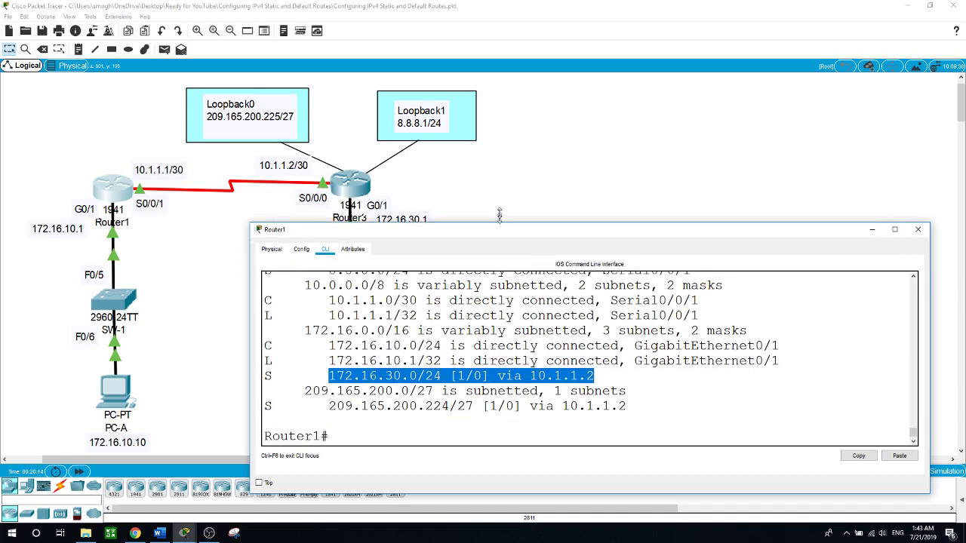
drag(505, 233, 506, 151)
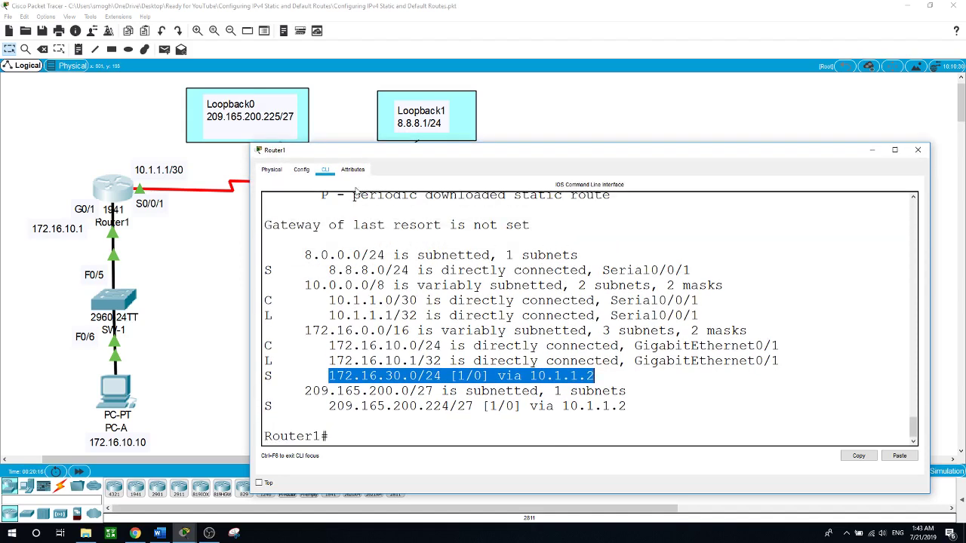
drag(430, 155, 427, 179)
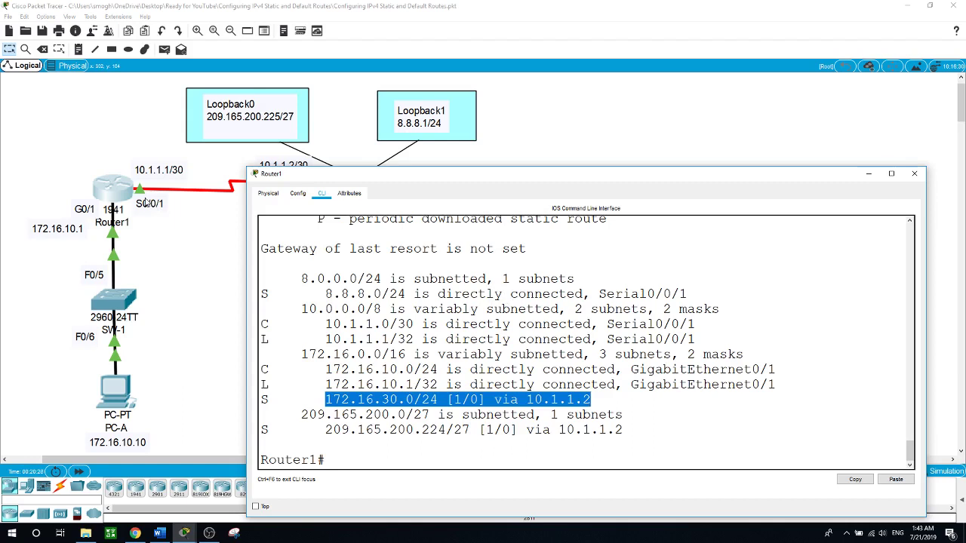
click(172, 249)
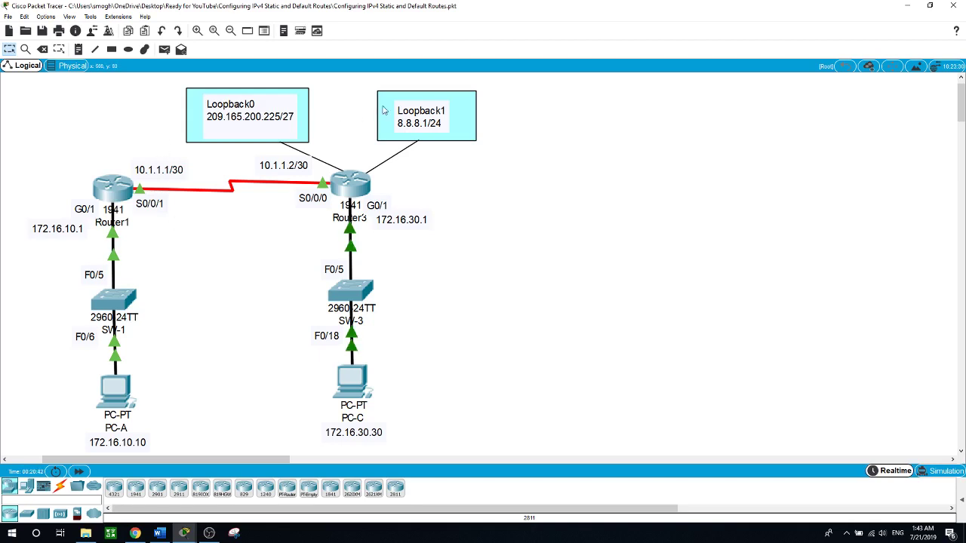
- Ping Router3's Loopback1 address 8.8.8.1 from PC-A's command prompt
click(113, 392)
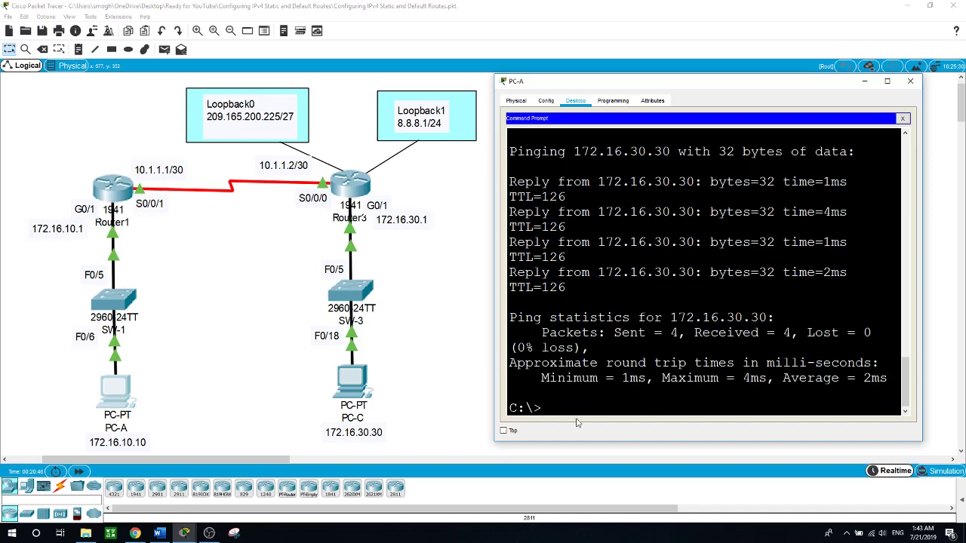
text(ping )
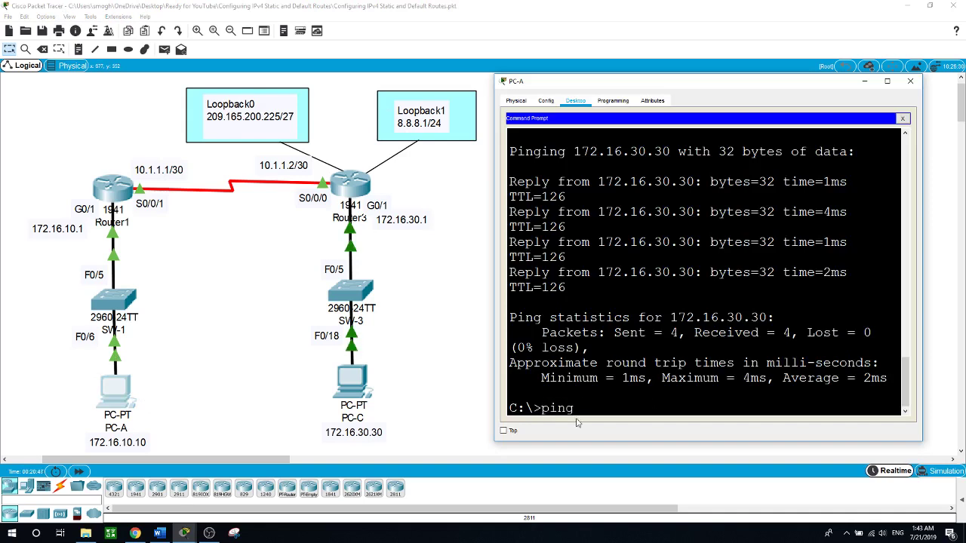
text(8.8.8.1)
key(Return)
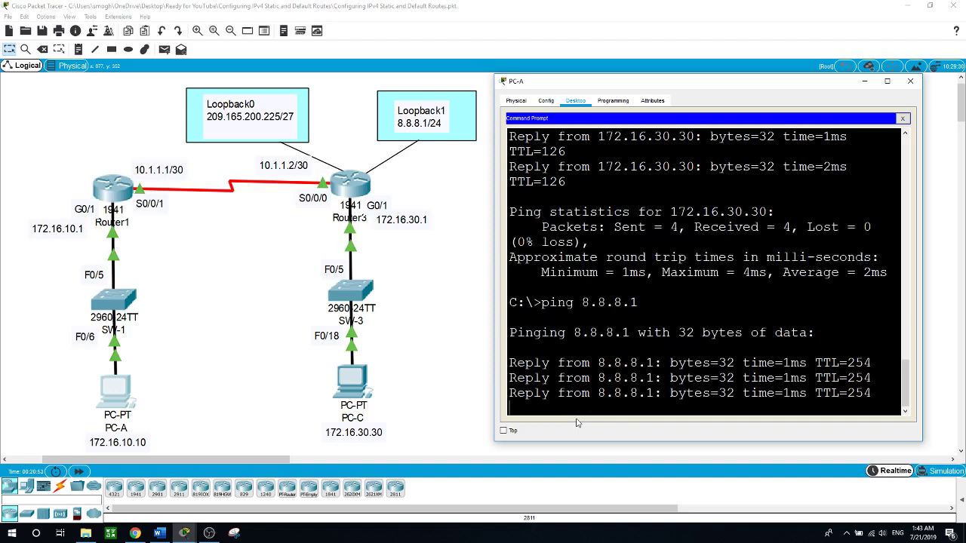
click(408, 385)
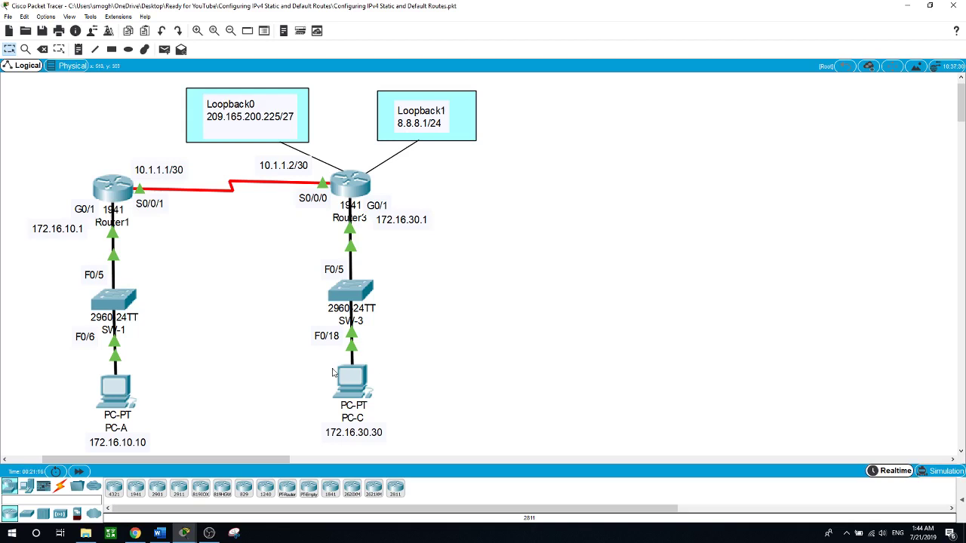
- Reopen Router1's CLI and locate the static route entries for 8.8.8.0/24 and 209.165.200.224/27 in its routing table
click(117, 187)
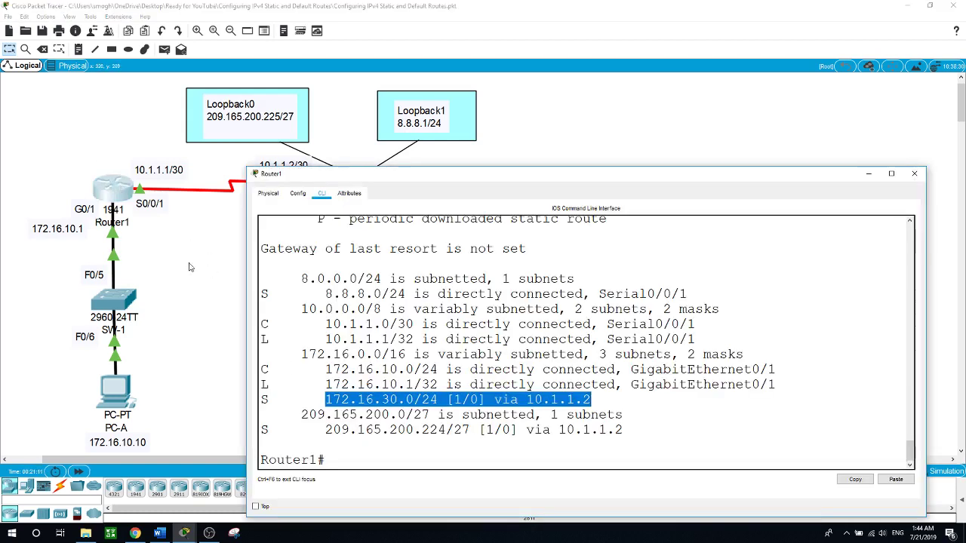
click(315, 405)
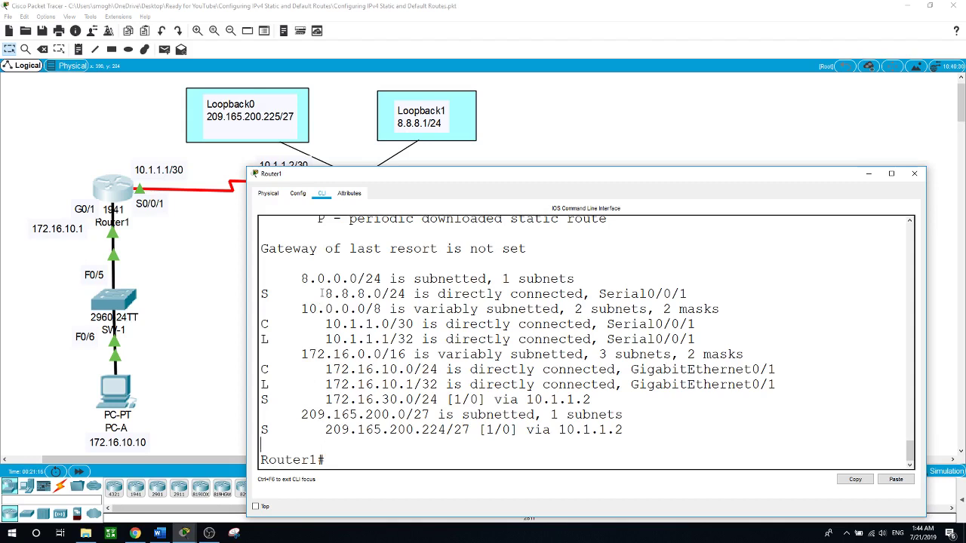
drag(322, 294, 433, 294)
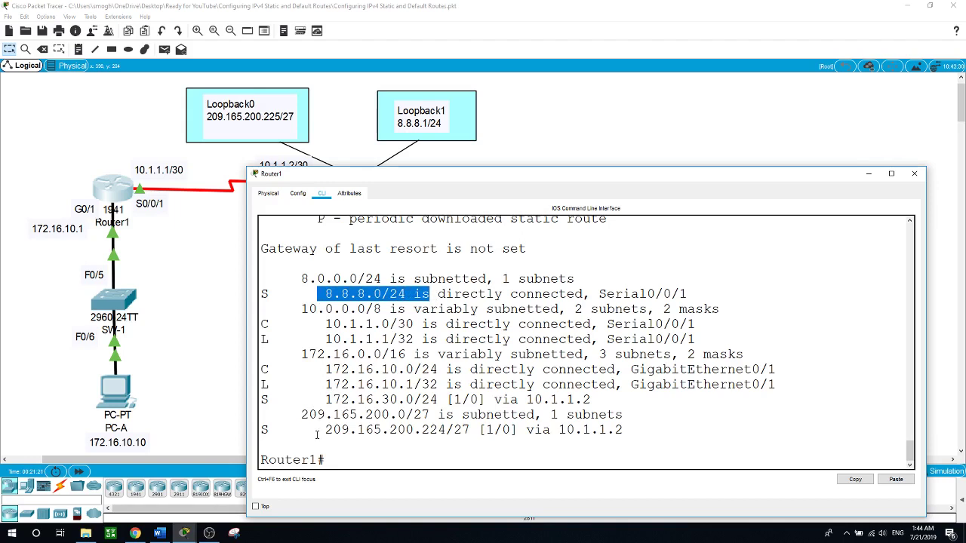
drag(320, 432, 448, 435)
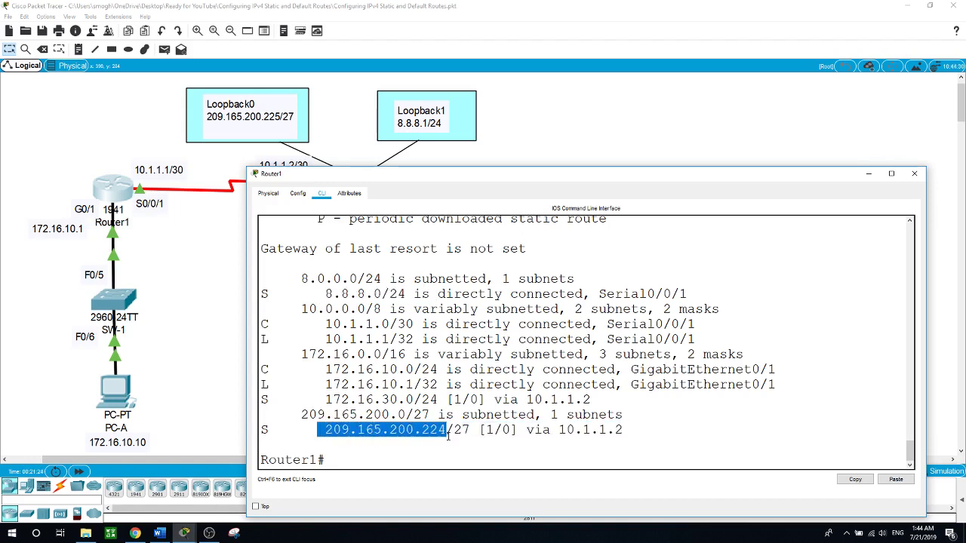
- Enter configuration mode on Router1 and try to remove the static route to 209.165.200.224 255.255.255.224 through exit interface s0/0/1
click(391, 462)
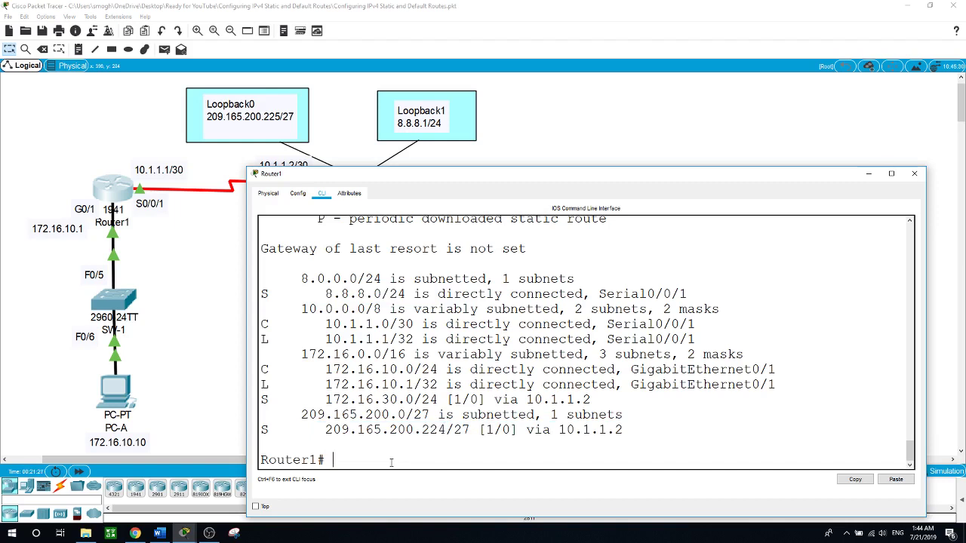
text(conf t)
key(Return)
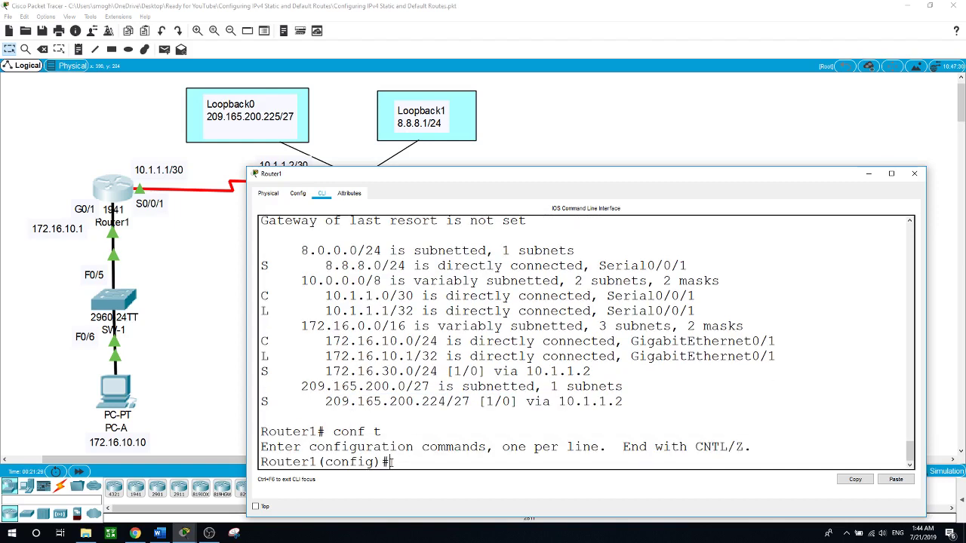
text(no ip route 209.165.2)
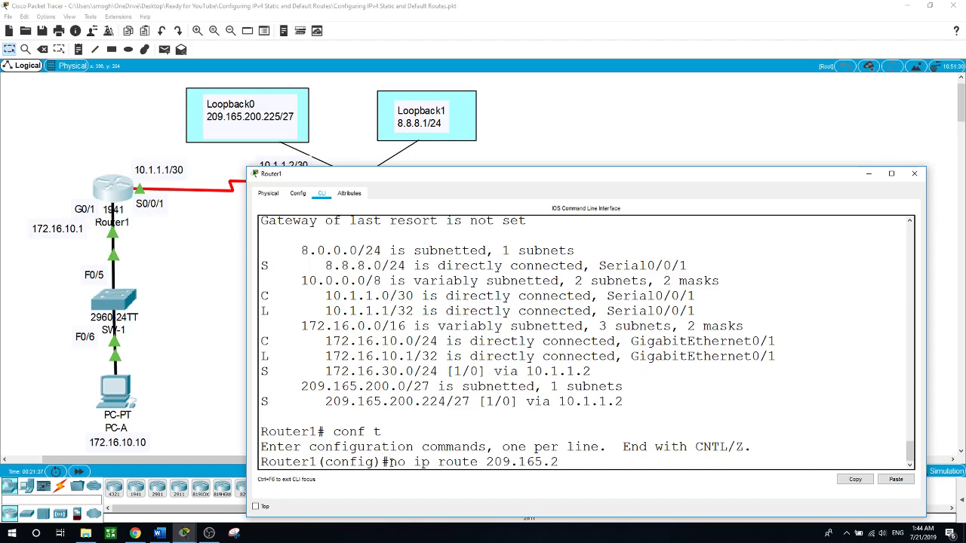
text(00.224 2)
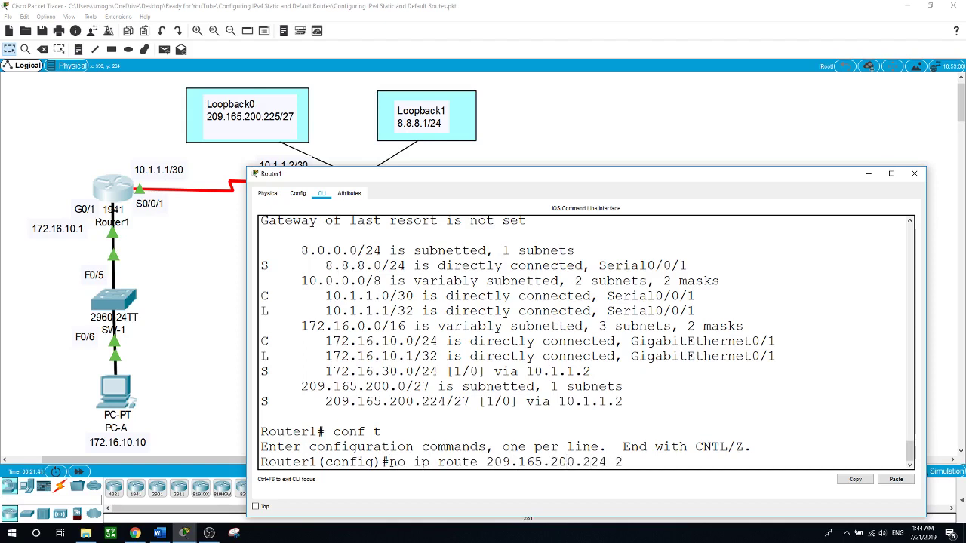
text(55.255.255.224)
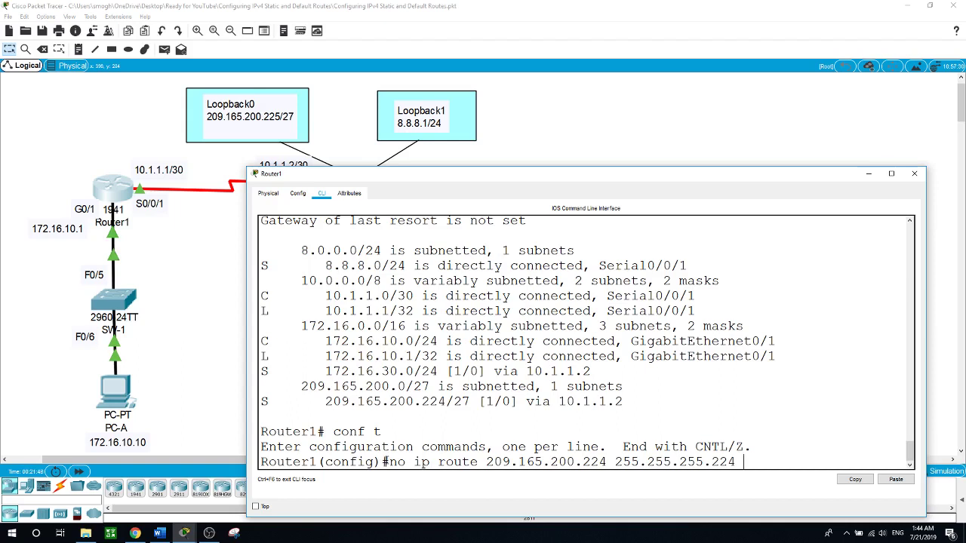
text( s)
text(0/0/)
text(1)
key(Return)
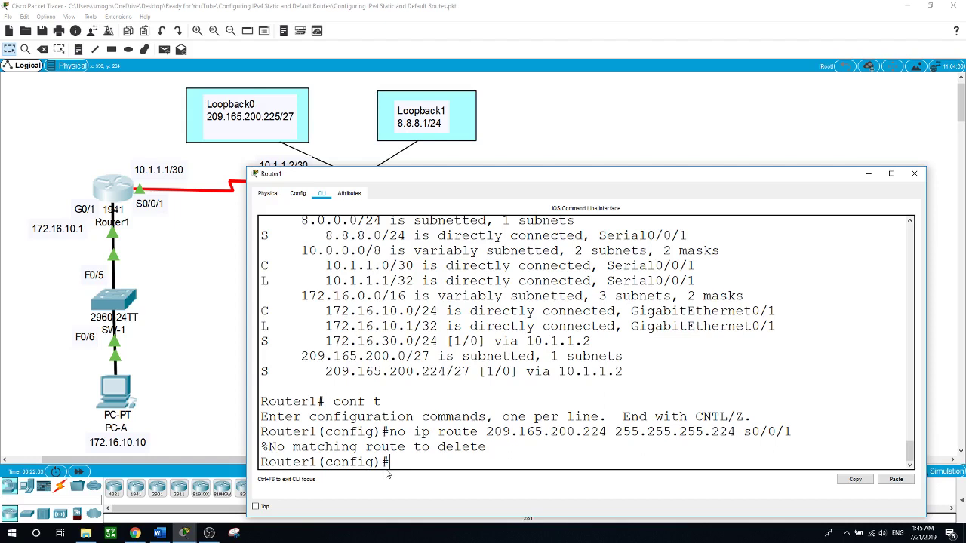
- Remove Router1's static route to 209.165.200.224 with mask 255.255.255.224 through next hop 10.1.1.2
key(Up)
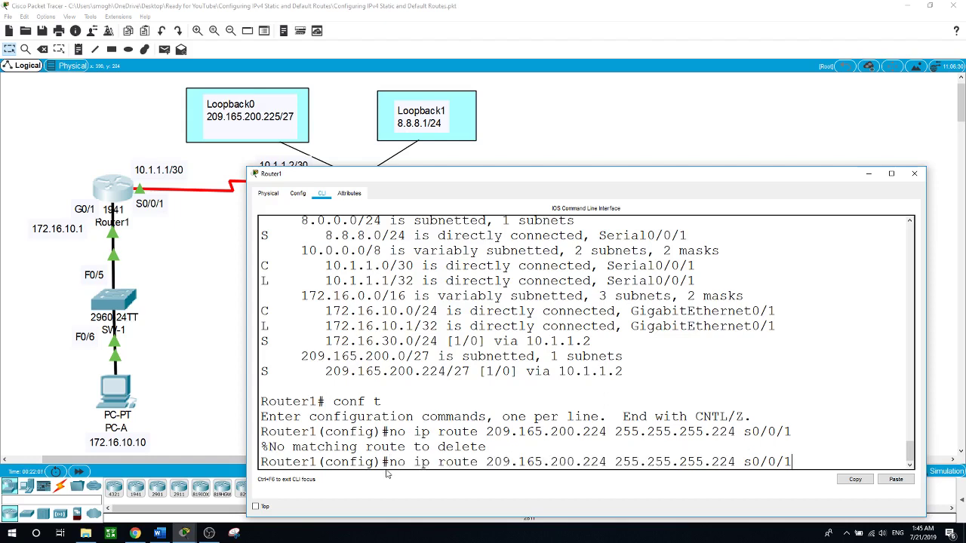
key(BackSpace)
key(BackSpace)
key(BackSpace)
key(BackSpace)
key(BackSpace)
key(BackSpace)
text(10.1.1.2)
key(Return)
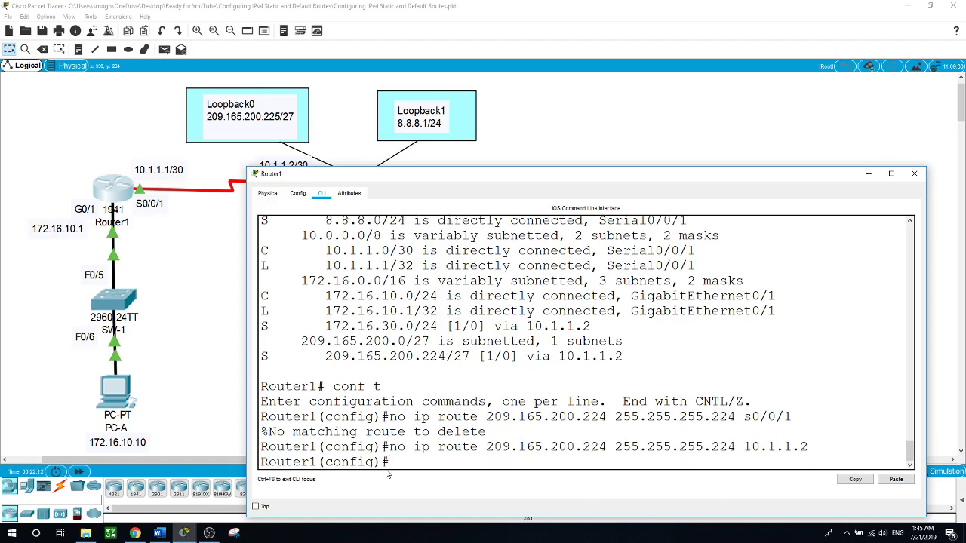
- Remove Router1's static route to 8.8.8.0 with mask 255.255.255.0 through exit interface s0/0/1
text(no ip route 8.8.8.)
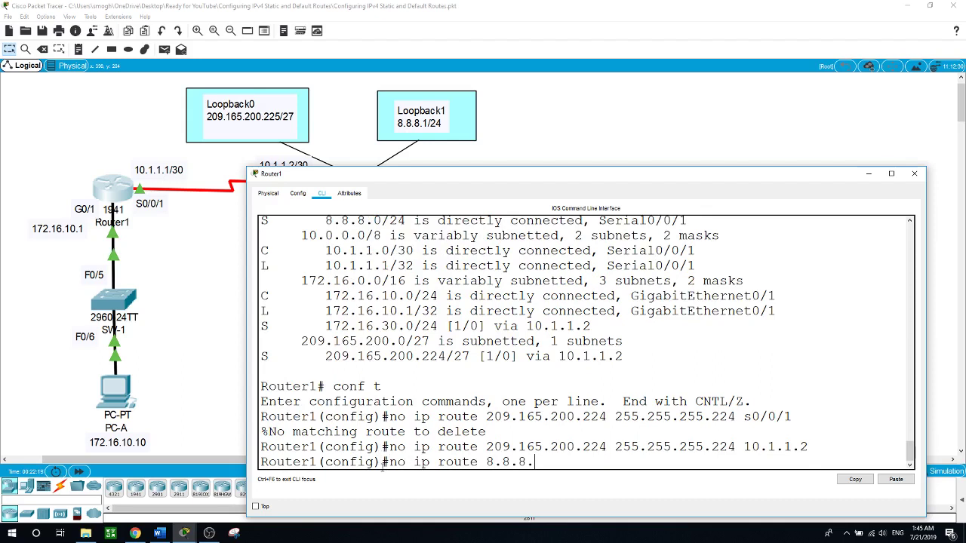
text(0 255.255.255.0 s0/0/)
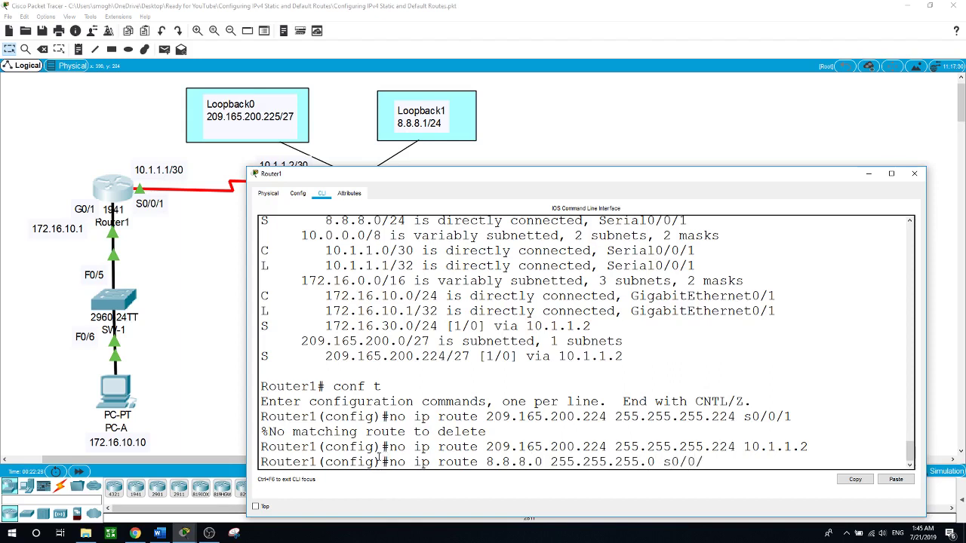
text(1)
key(Return)
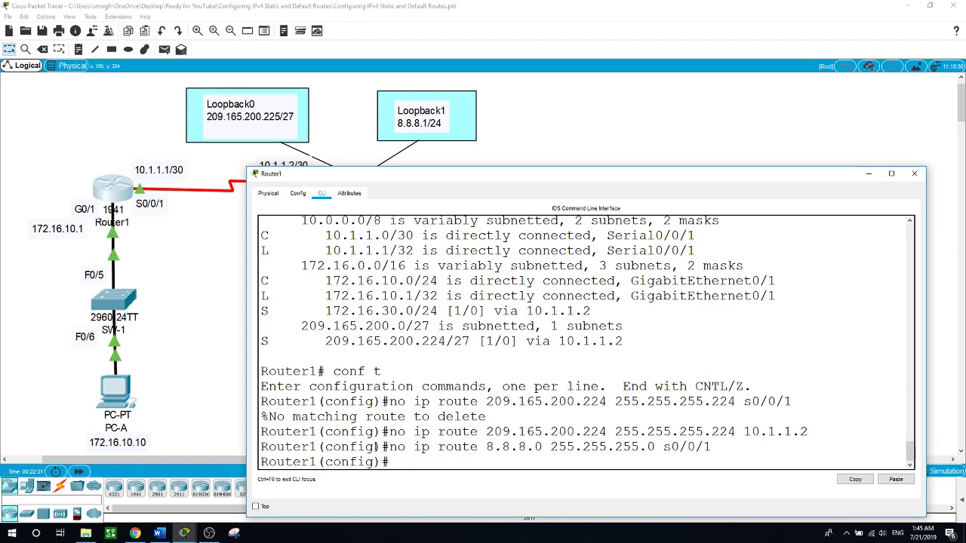
- Exit configuration mode on Router1 and show the IP routing table again to check the route removals
text(e)
text(nd)
key(Return)
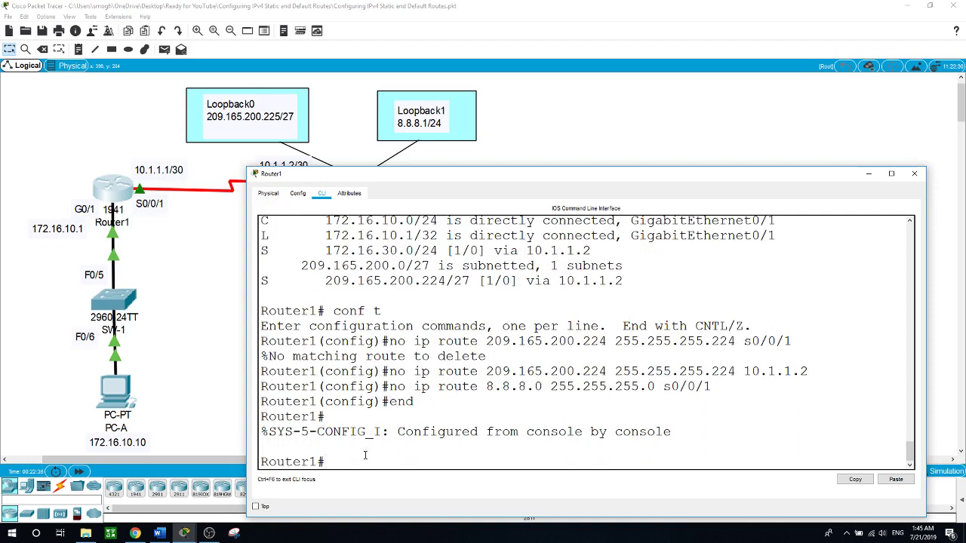
text(show ip r)
text(oute)
key(Return)
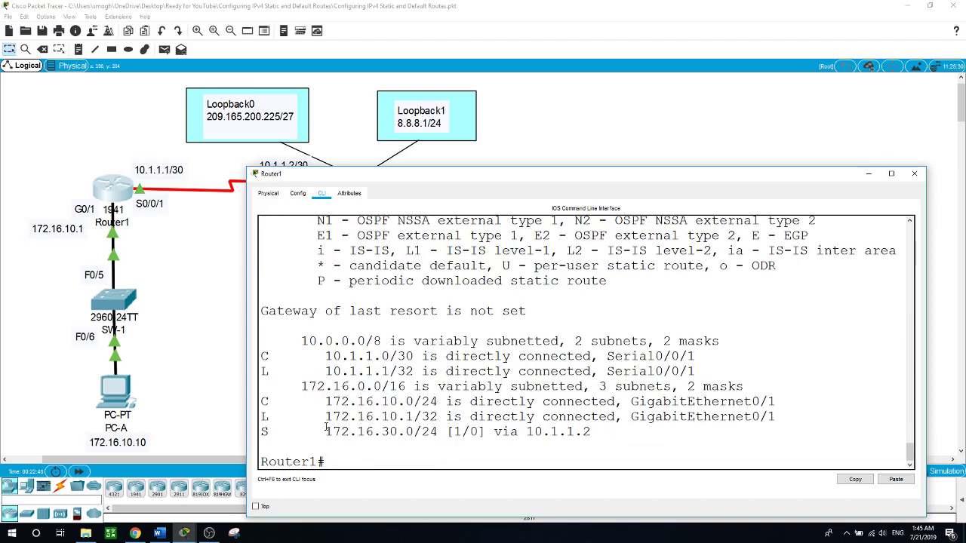
- Examine the remaining static route and the gateway of last resort line in Router1's routing table
drag(326, 428, 430, 431)
drag(438, 175, 497, 300)
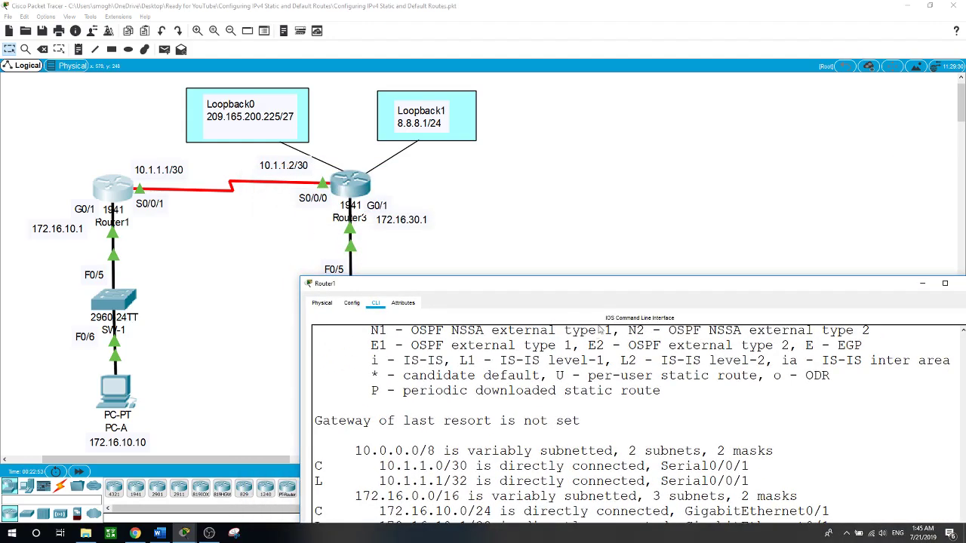
drag(582, 285, 525, 191)
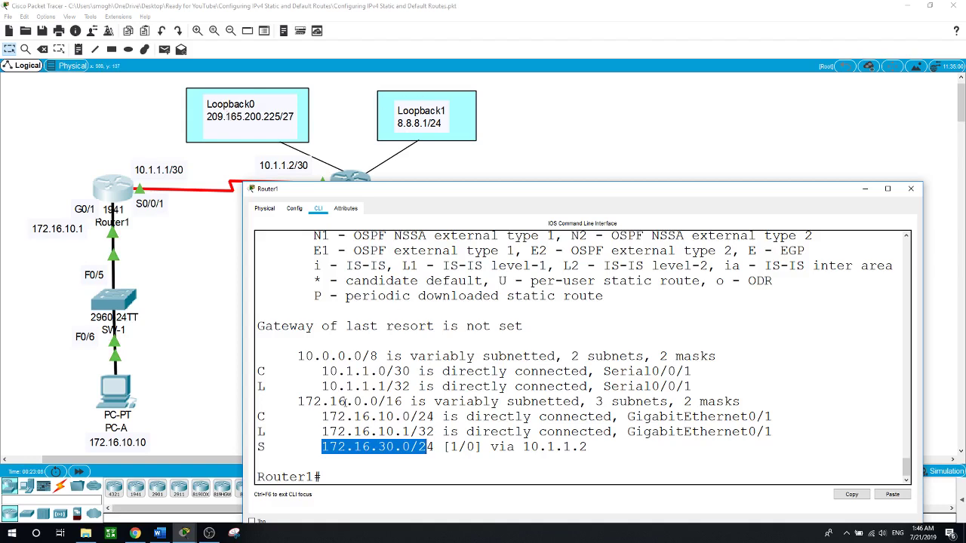
click(391, 476)
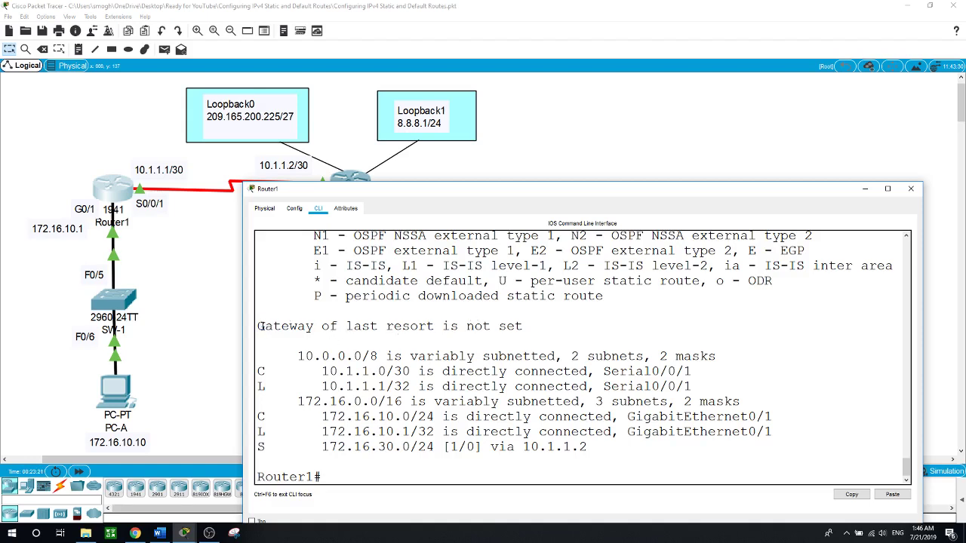
drag(258, 326, 530, 326)
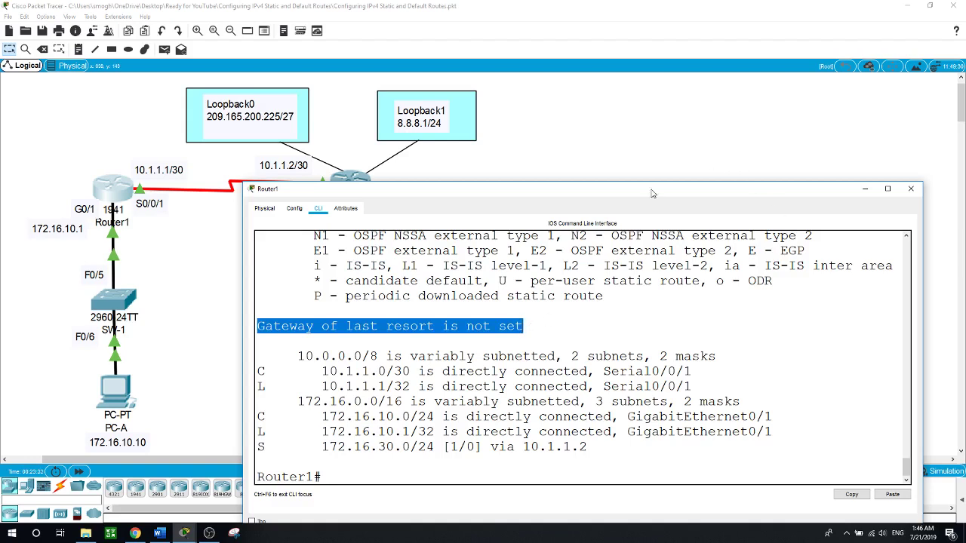
drag(650, 183, 655, 261)
click(657, 224)
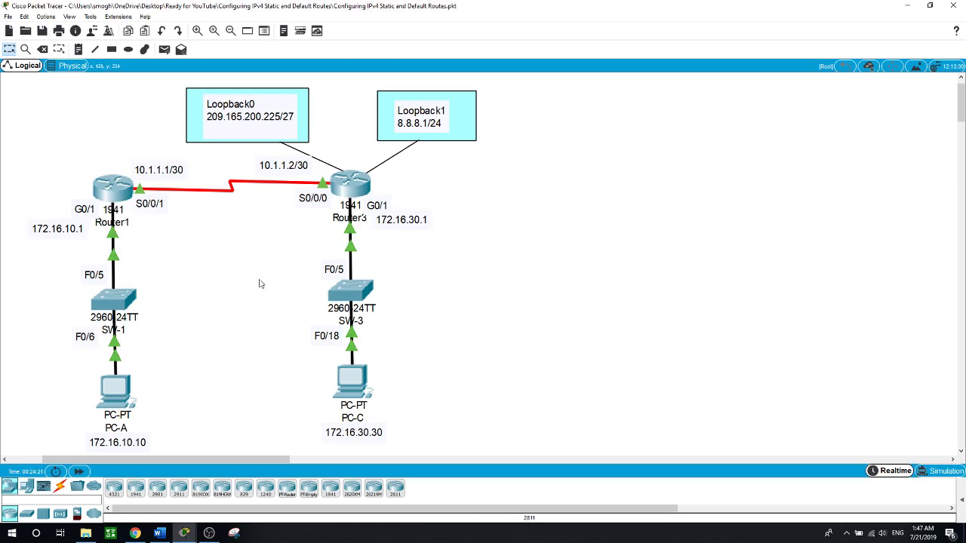
- Enter configuration mode on Router1 and add a default route 0.0.0.0 0.0.0.0 through exit interface s0/0/1
click(124, 200)
scroll(587, 417, down, 2)
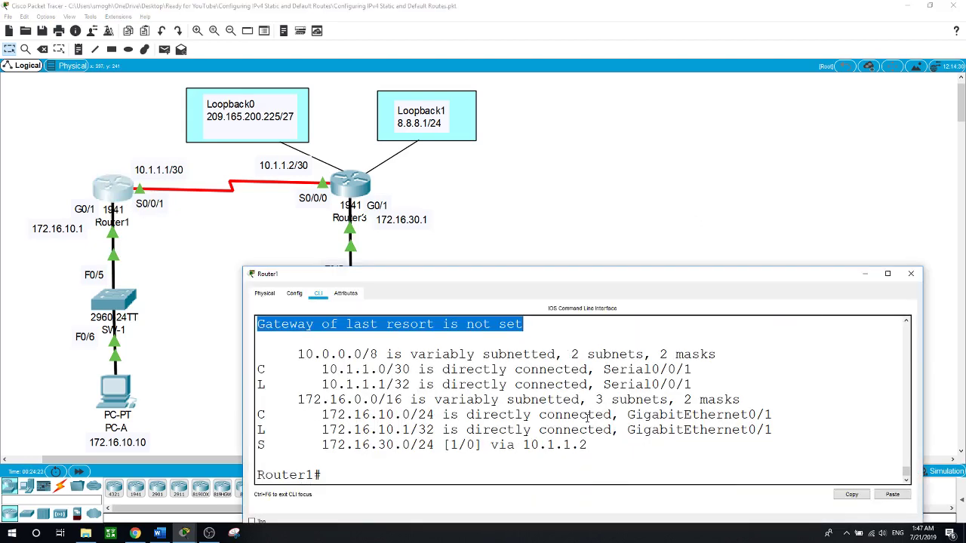
click(415, 473)
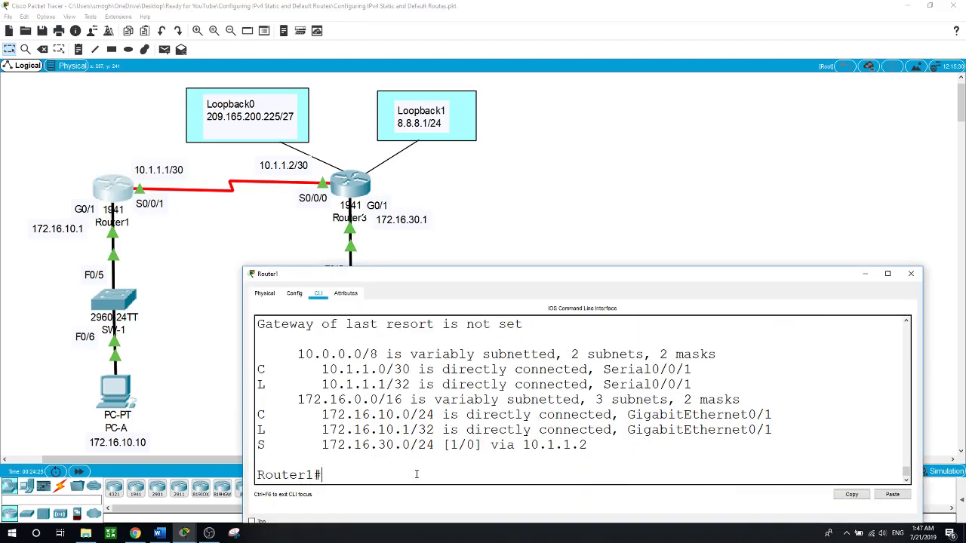
text(conf t)
key(Return)
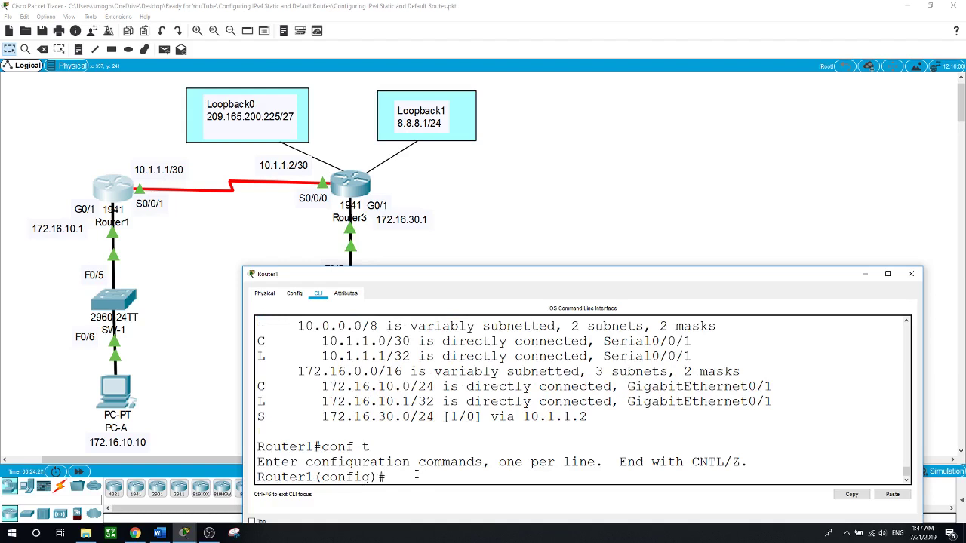
text(ip route 0.0.0.0 0.0.0.0)
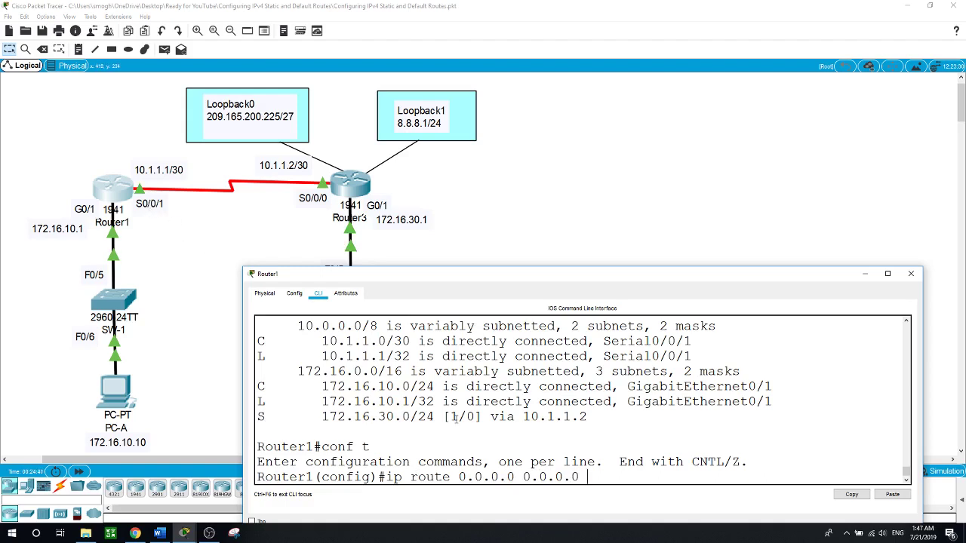
text(s00)
key(BackSpace)
text(/0/1)
key(Return)
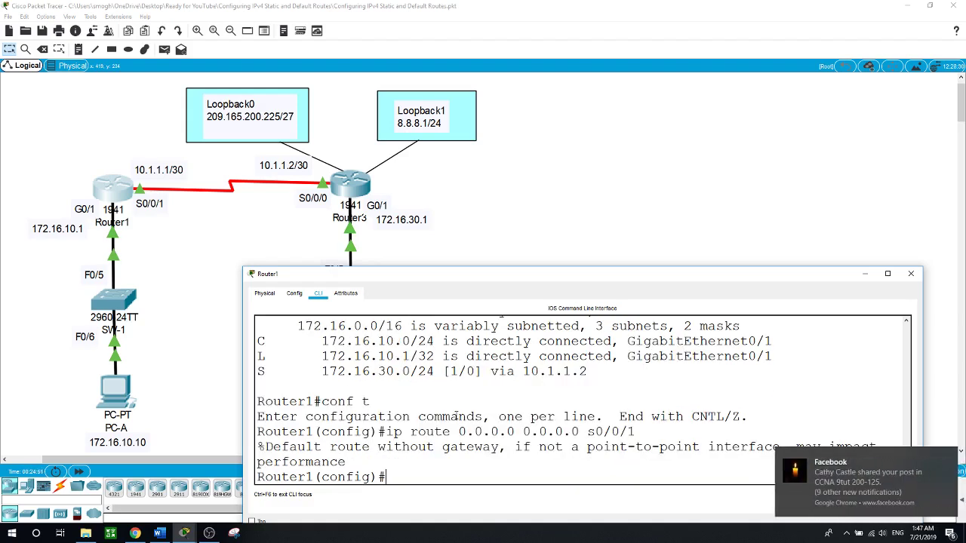
click(947, 458)
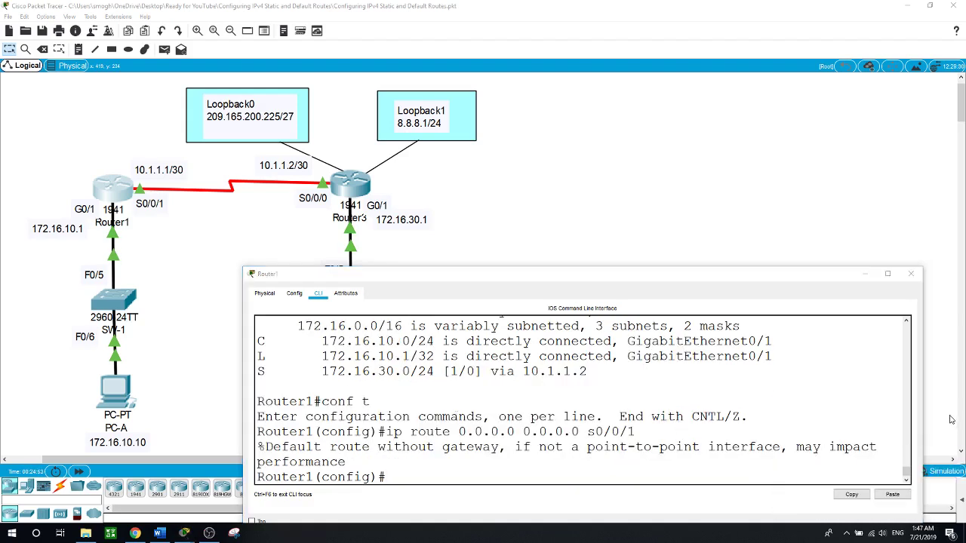
- Exit configuration mode on Router1 and show the IP routing table to examine the default route and gateway of last resort
click(569, 467)
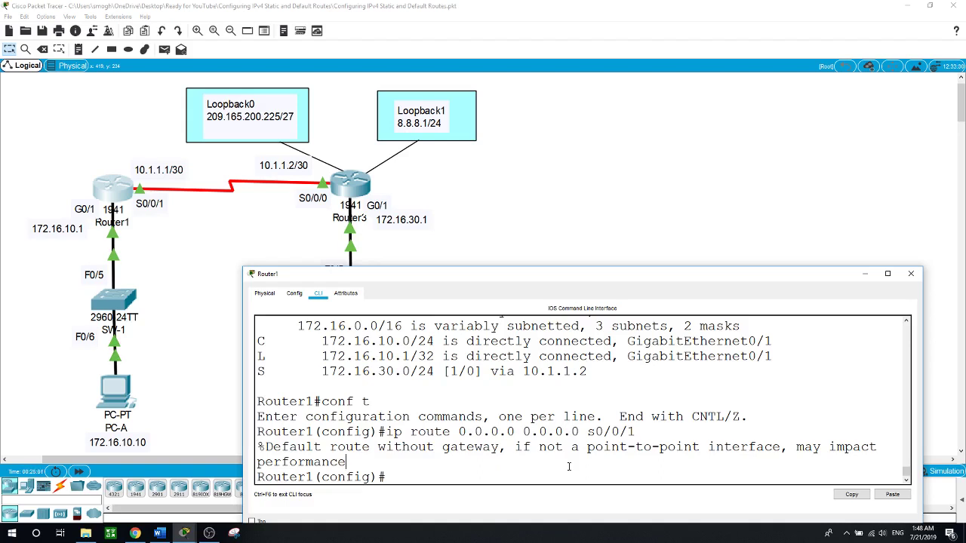
text(e)
text(xit)
key(Return)
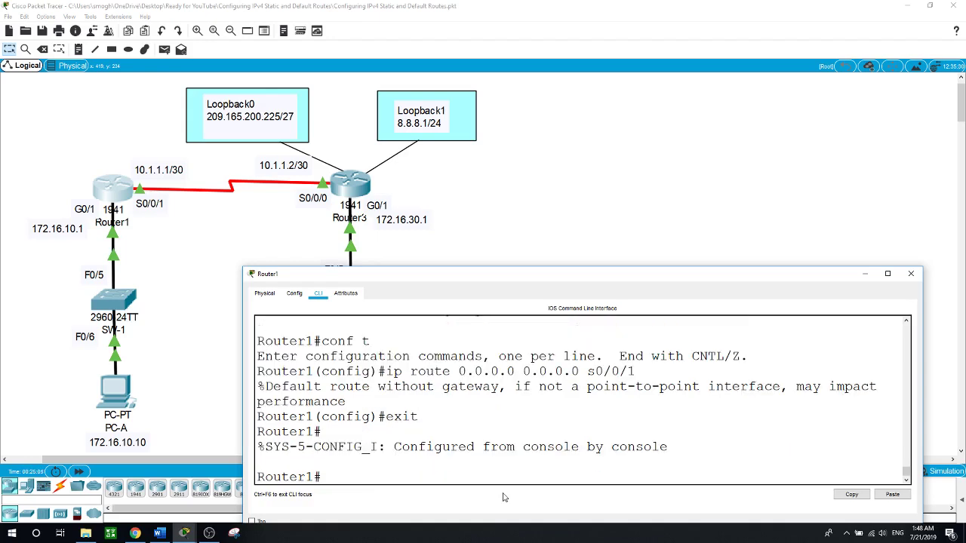
text(show ip route)
key(Return)
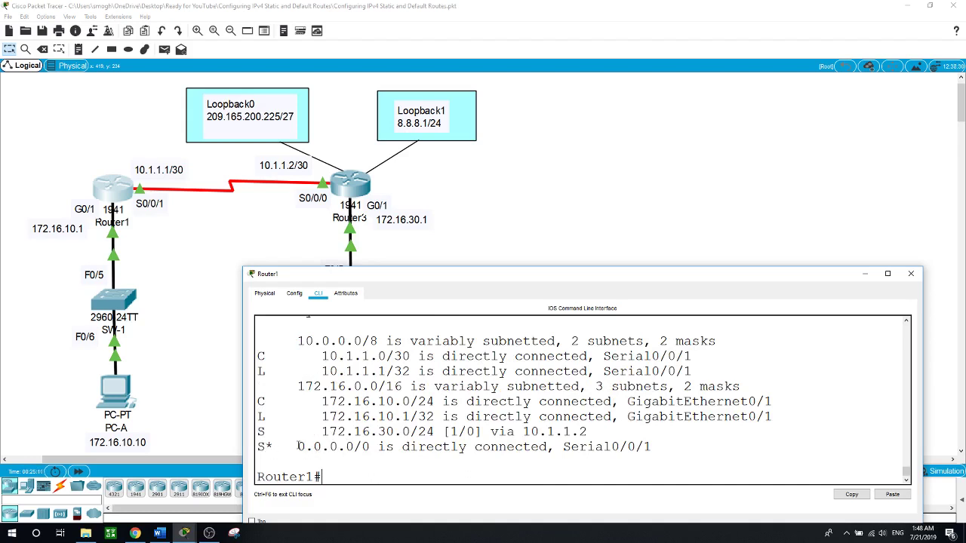
drag(298, 447, 372, 453)
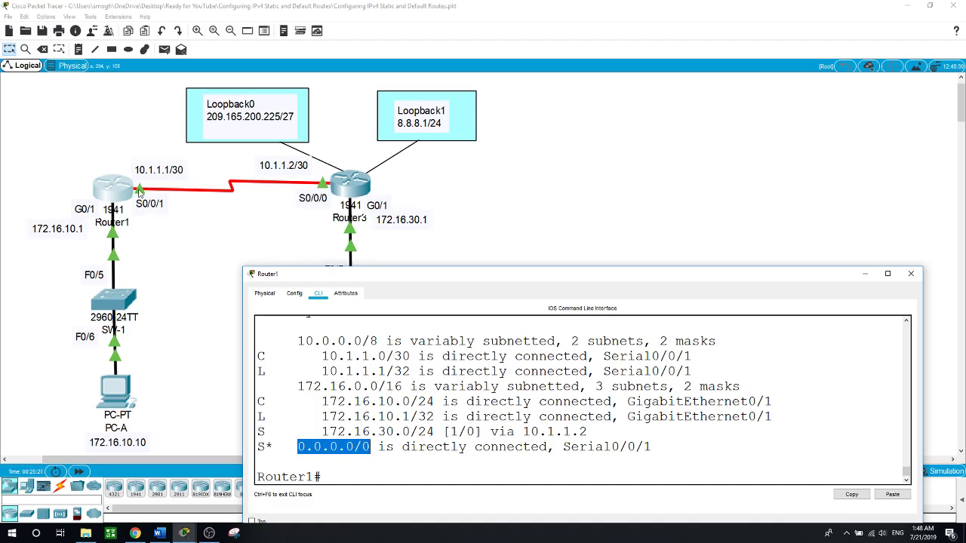
click(426, 472)
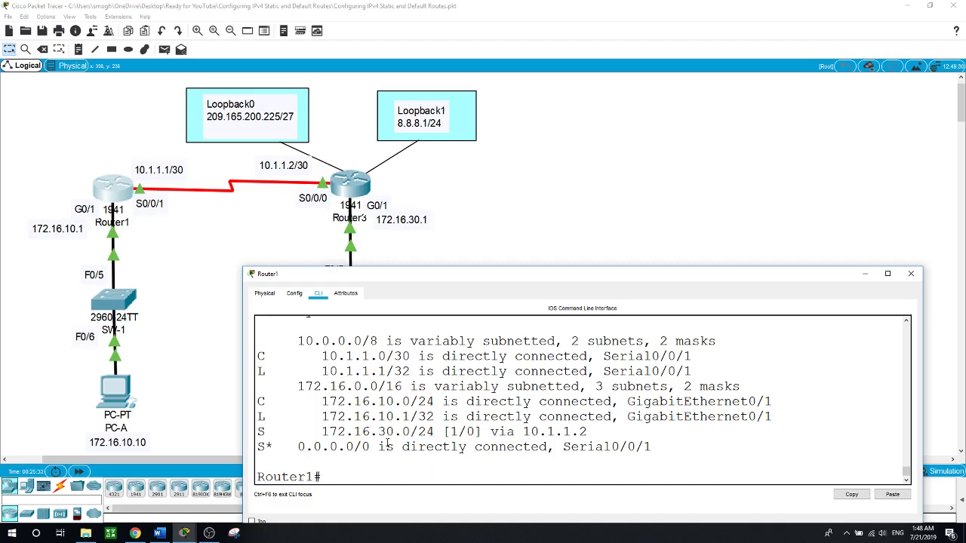
scroll(395, 402, up, 1)
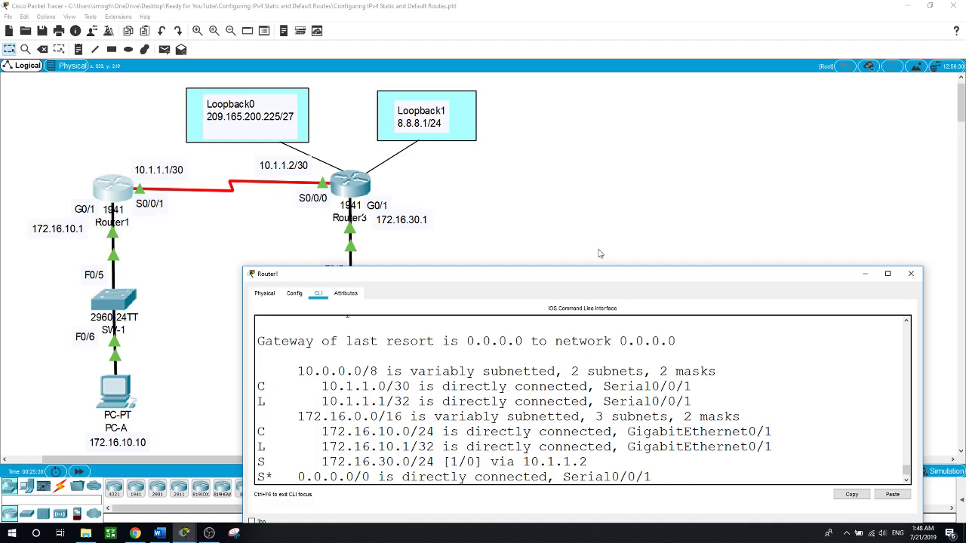
drag(594, 269, 593, 204)
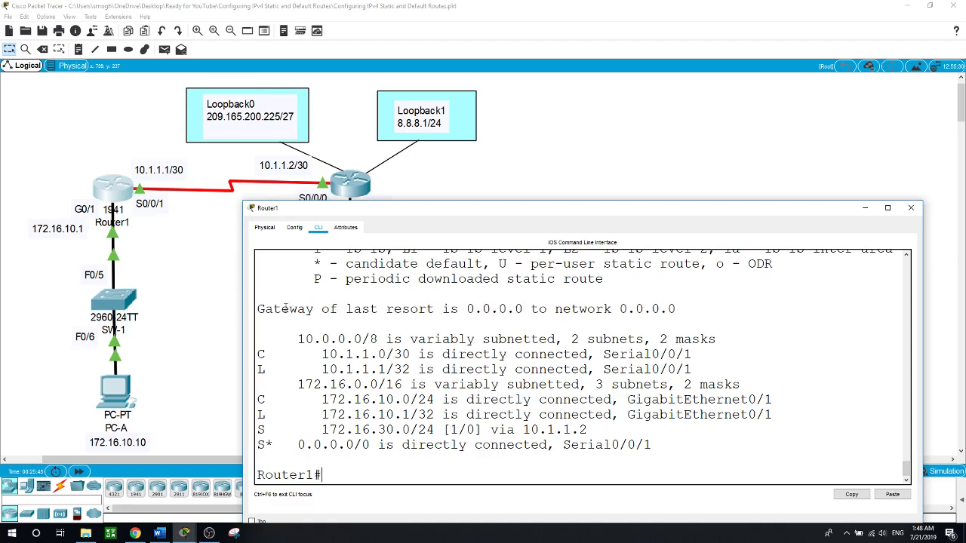
drag(258, 308, 687, 309)
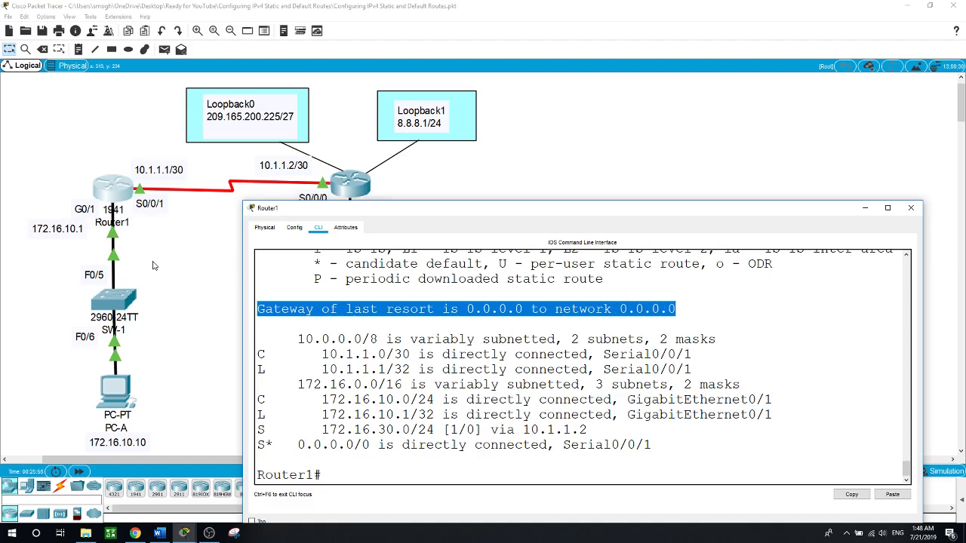
click(585, 163)
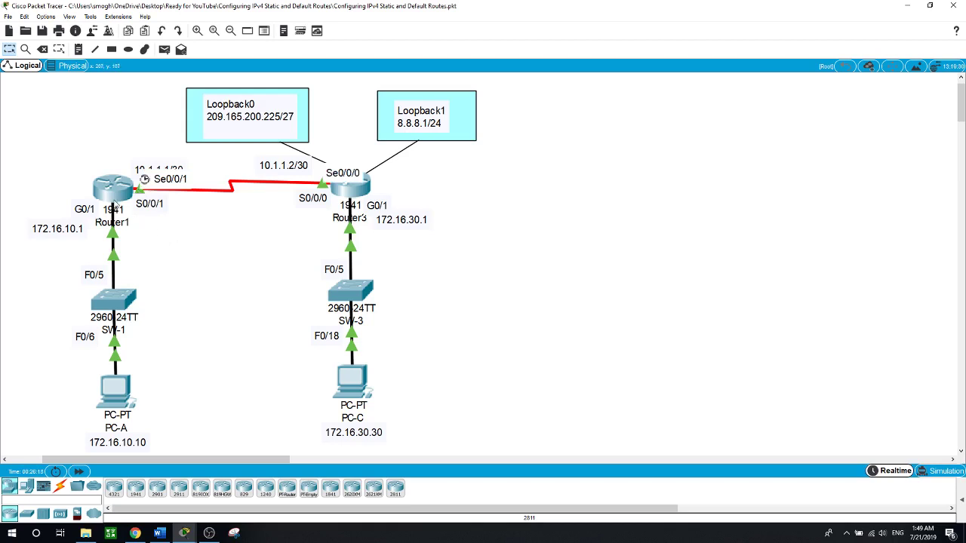
- From PC-A's command prompt, ping Loopback0 at 209.165.200.225 and Loopback1 at 8.8.8.1
click(119, 394)
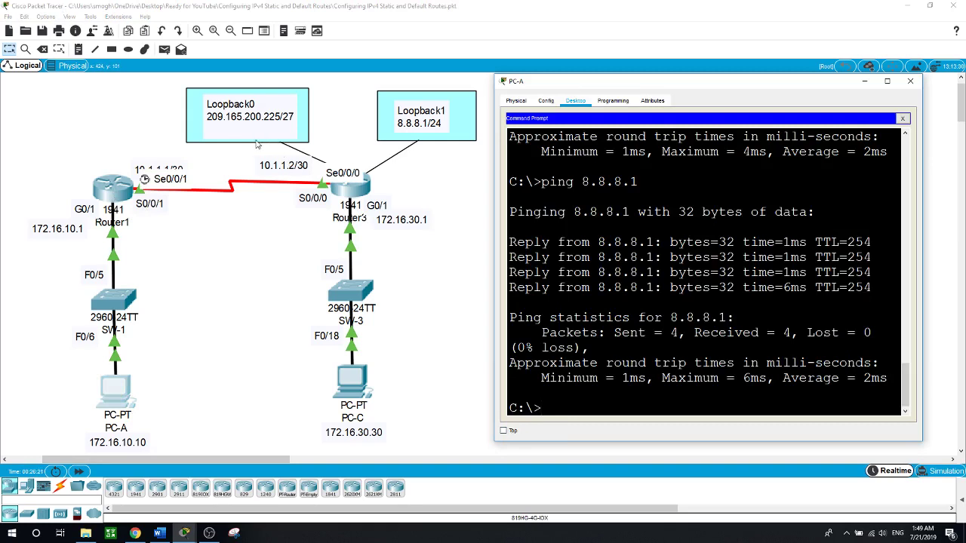
text(ping 209.165.20)
text(0.225)
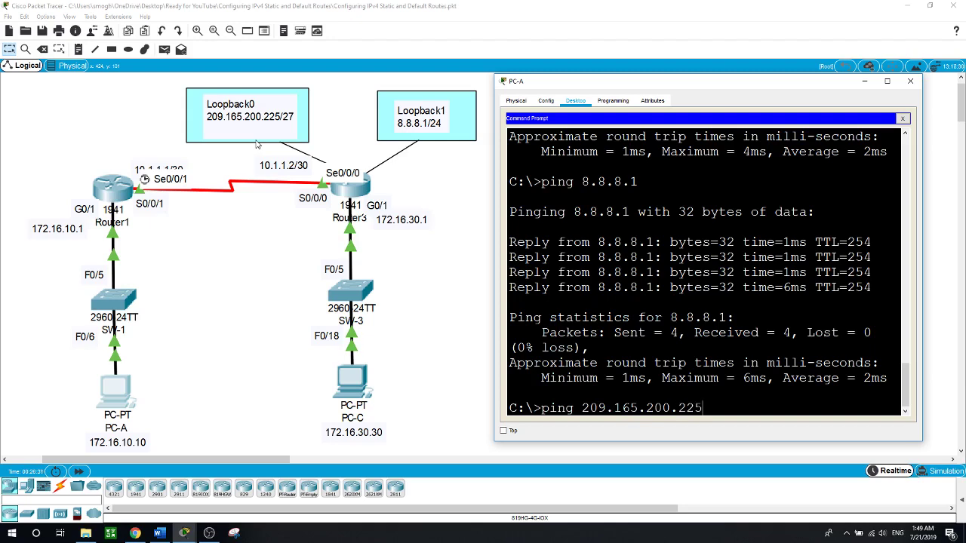
key(Return)
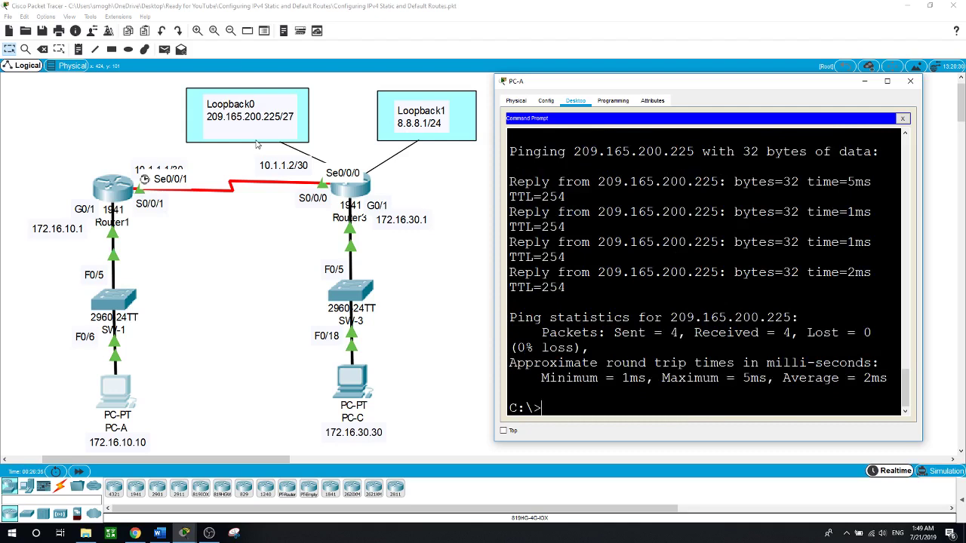
text(ping 8.8.8.1)
key(Return)
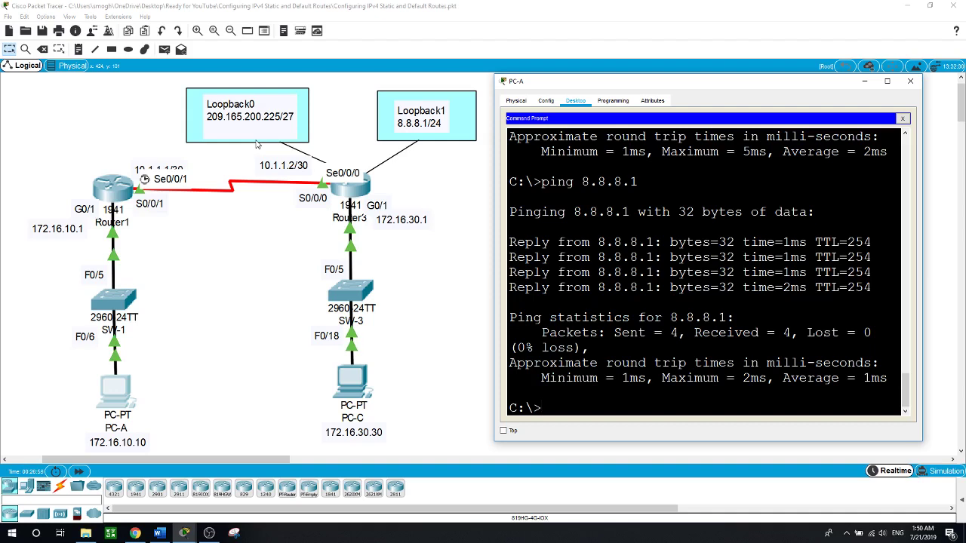
key(alt+F4)
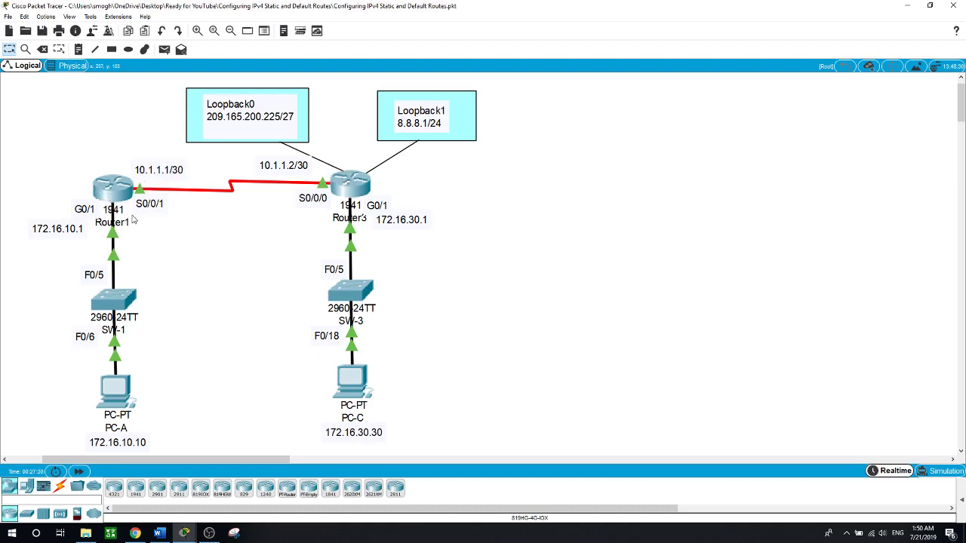
- Enter configuration mode on Router3 and add a static route to 172.16.20.0 with mask 255.255.255.0 through next hop 10.1.1.1
mouse_move(132, 219)
click(349, 183)
drag(425, 140, 670, 193)
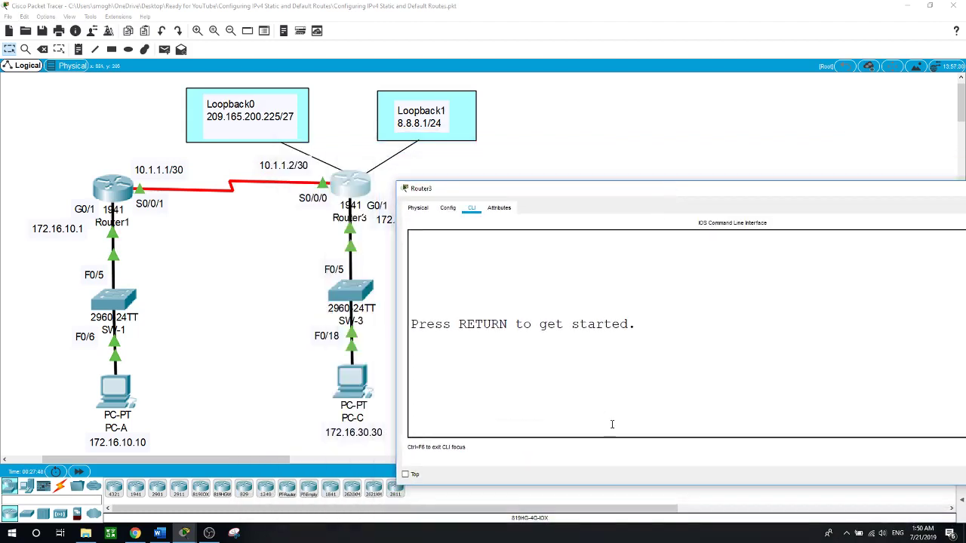
key(Return)
text(en)
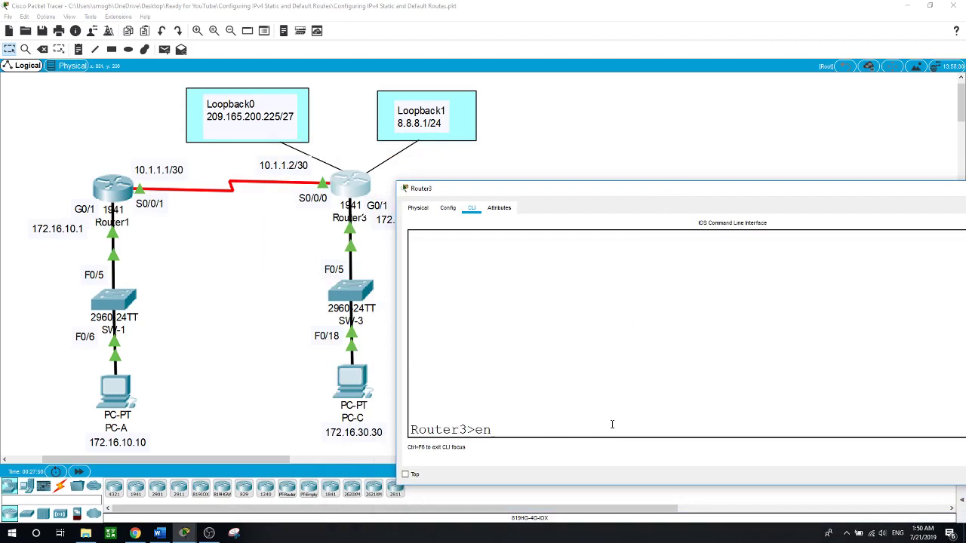
key(Return)
text(conf t)
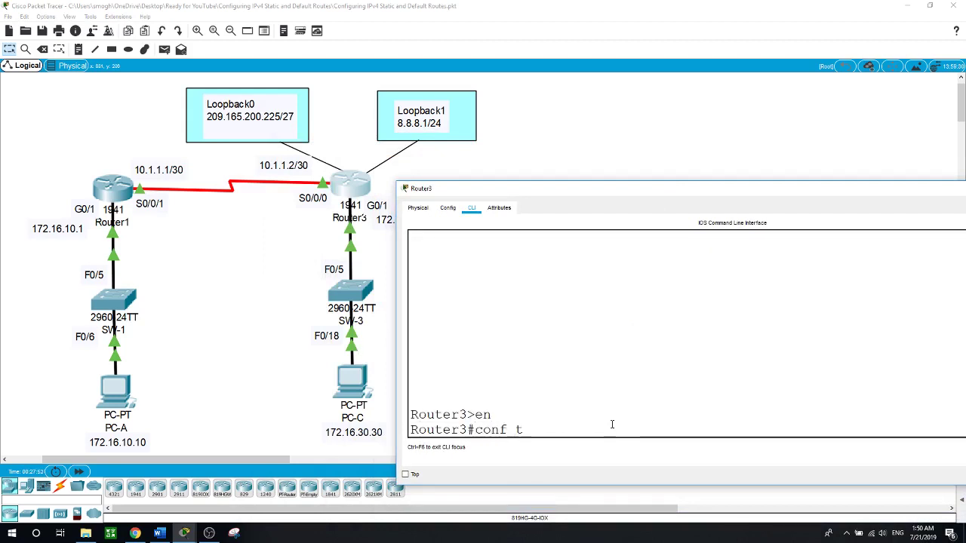
key(Return)
text(ip route )
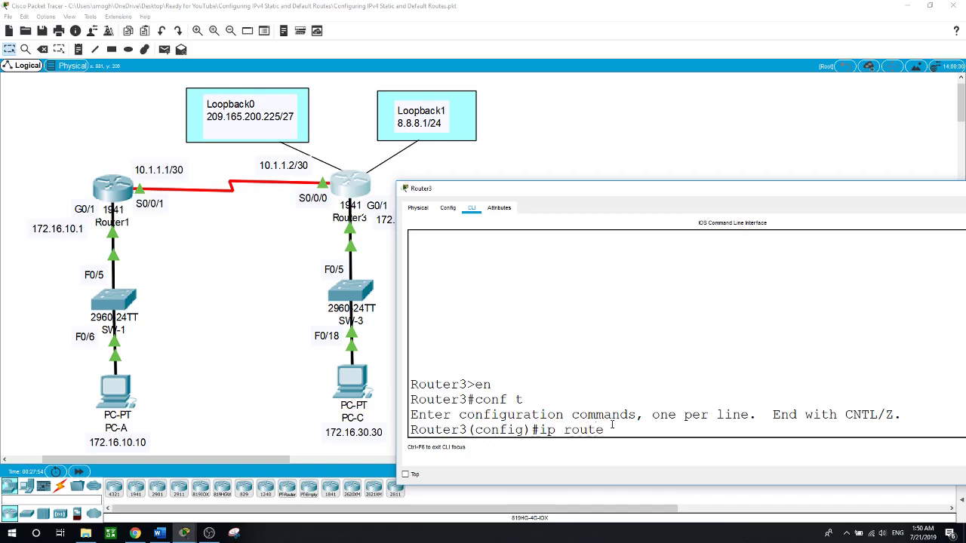
text(172.16.20.0 255.2)
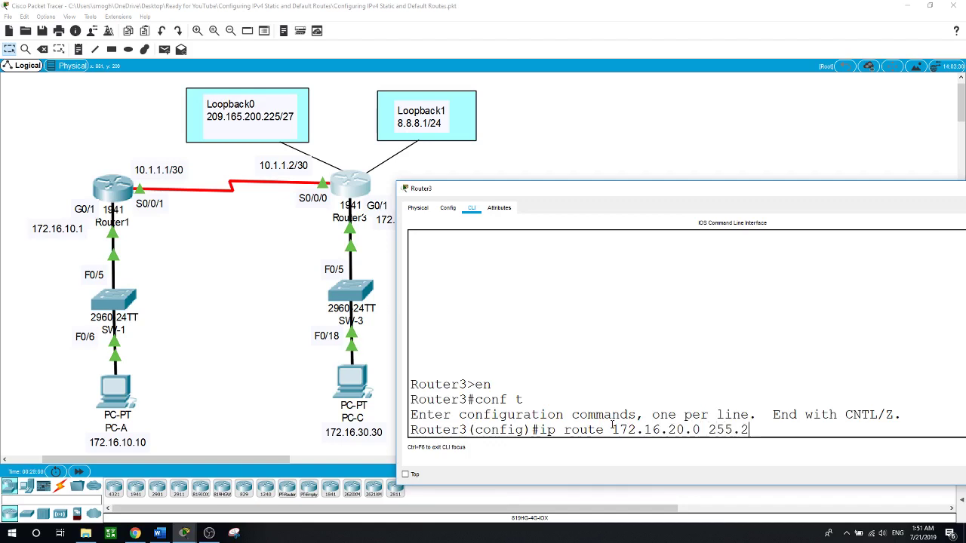
text(55.255.0)
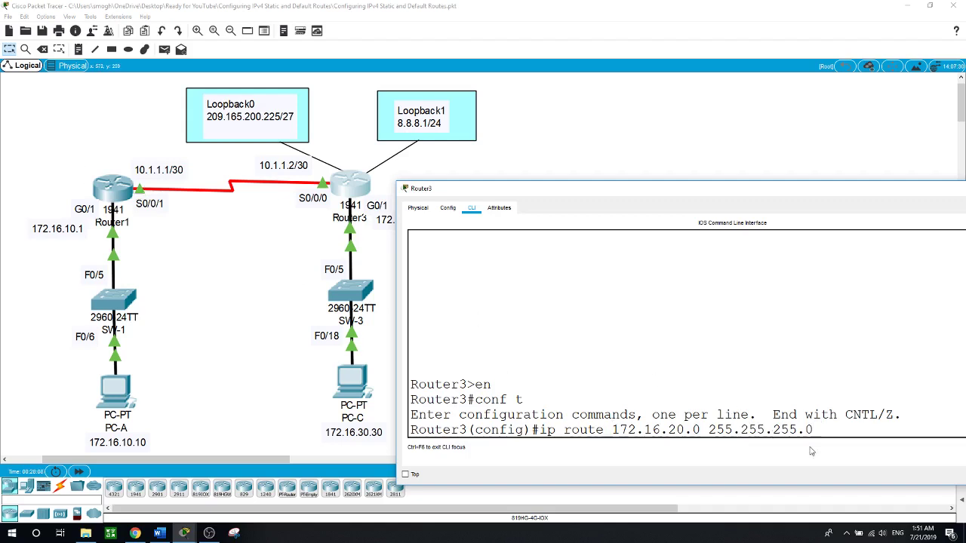
text(10.1.1.1)
key(Return)
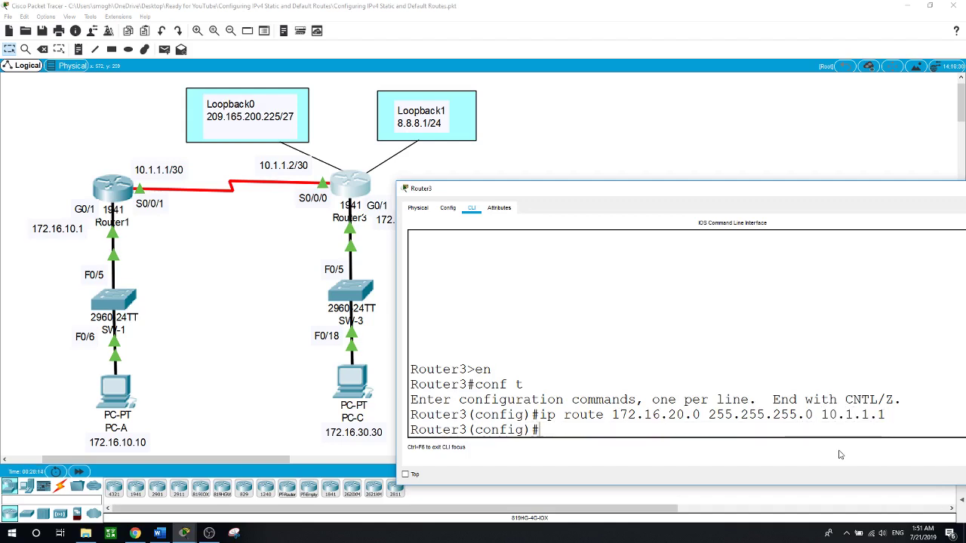
- Add a static route on Router3 to 172.16.20.0 with mask 255.255.255.0 through exit interface s0/0/0
key(Up)
key(BackSpace)
key(BackSpace)
key(BackSpace)
key(BackSpace)
key(BackSpace)
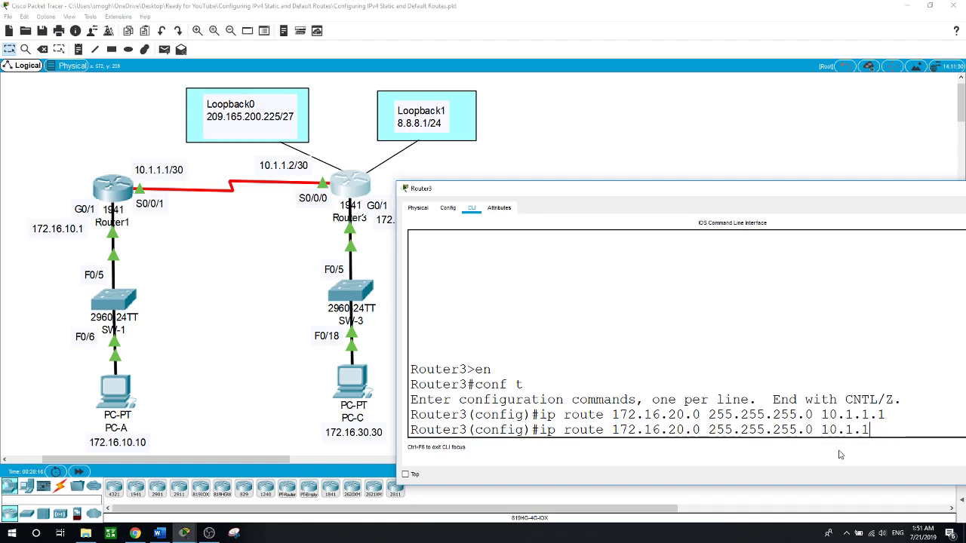
key(BackSpace)
key(BackSpace)
key(BackSpace)
text(s0/0/0)
key(Return)
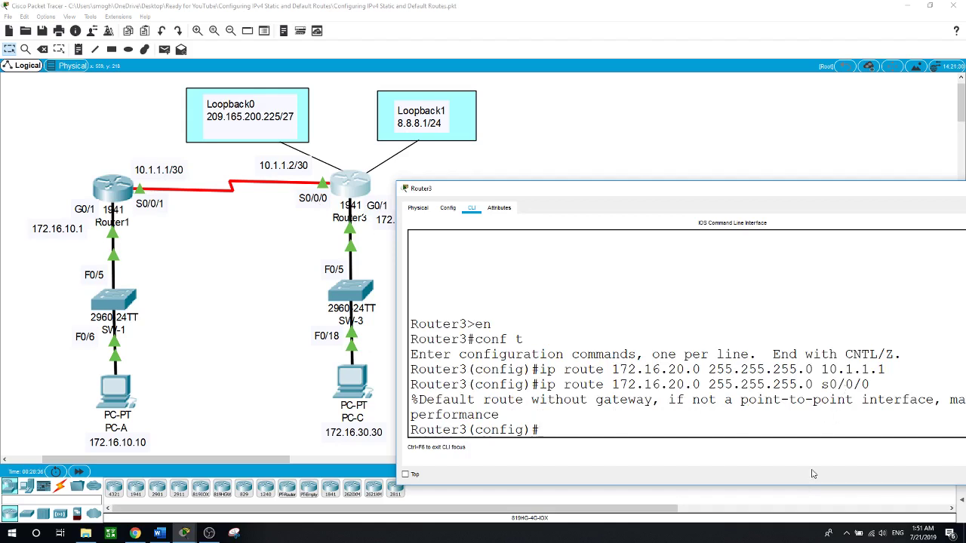
- Add a default route 0.0.0.0 0.0.0.0 on Router3 through exit interface s0/0/0 and return to the network topology
text(ip route)
text(0.0.0.0 0.0.0.0)
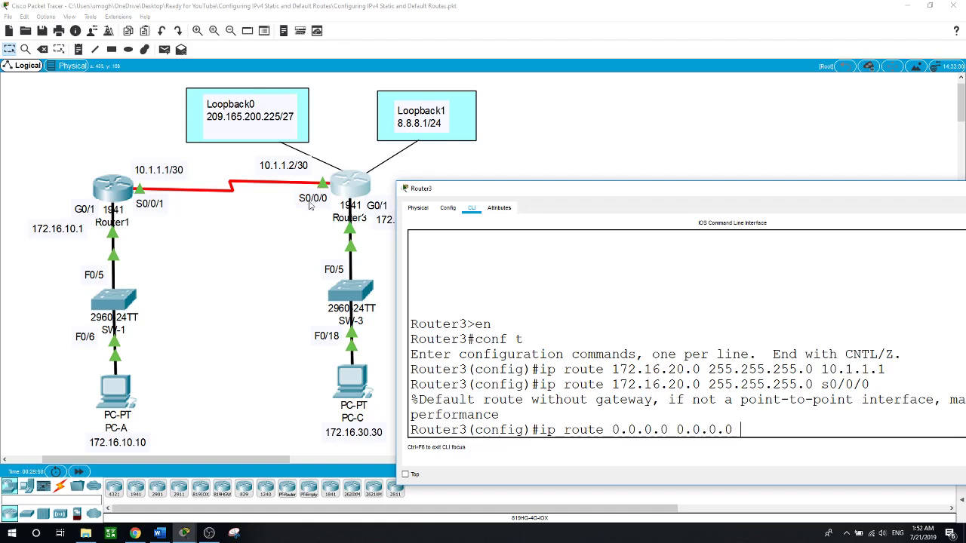
text(s0/0/0)
key(Return)
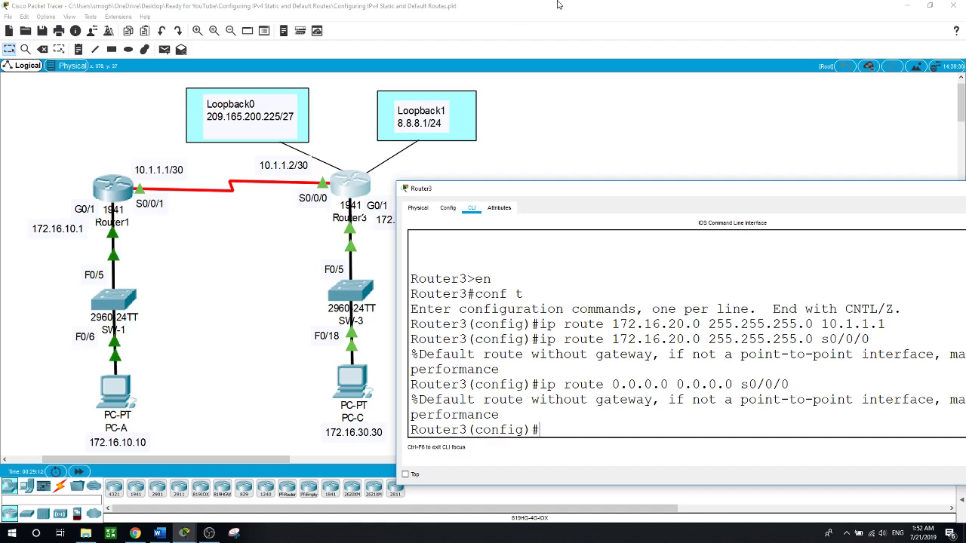
click(595, 121)
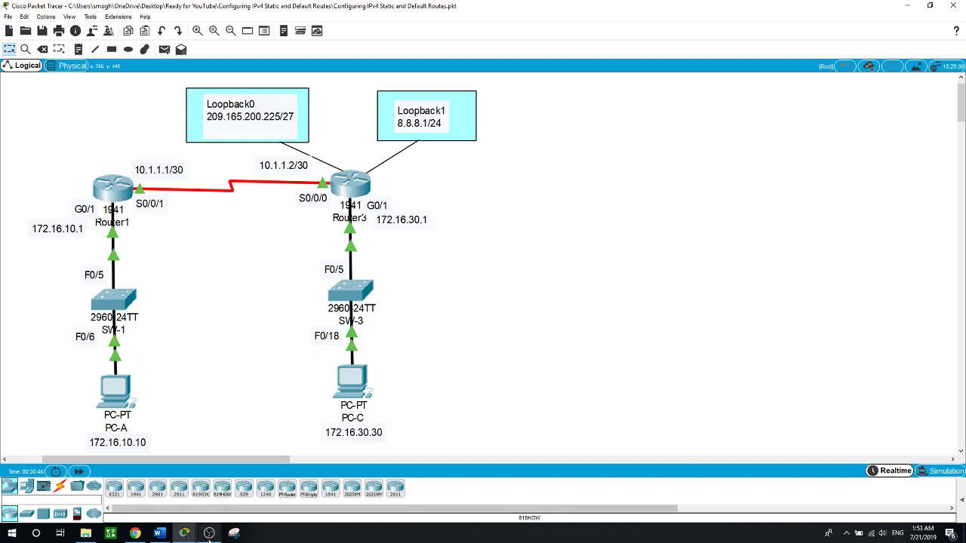
click(209, 532)
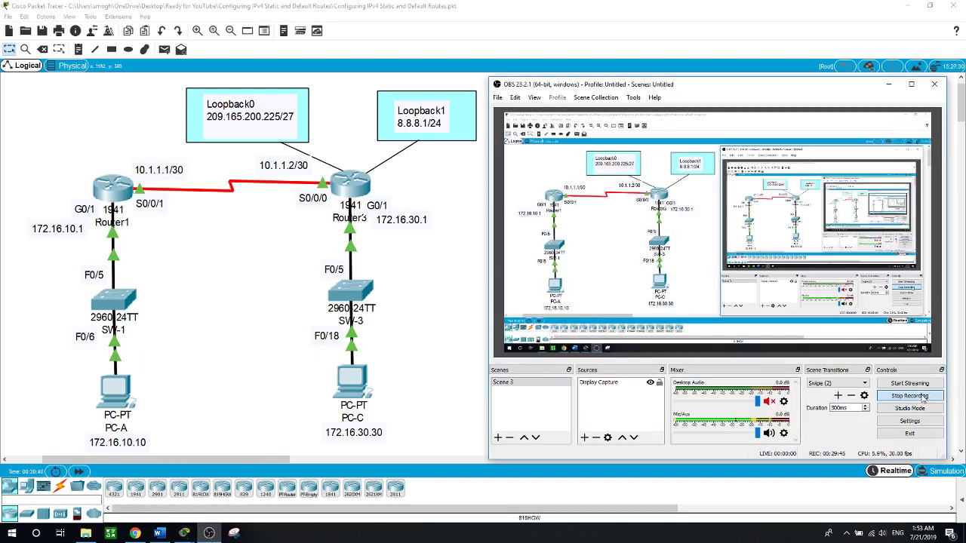